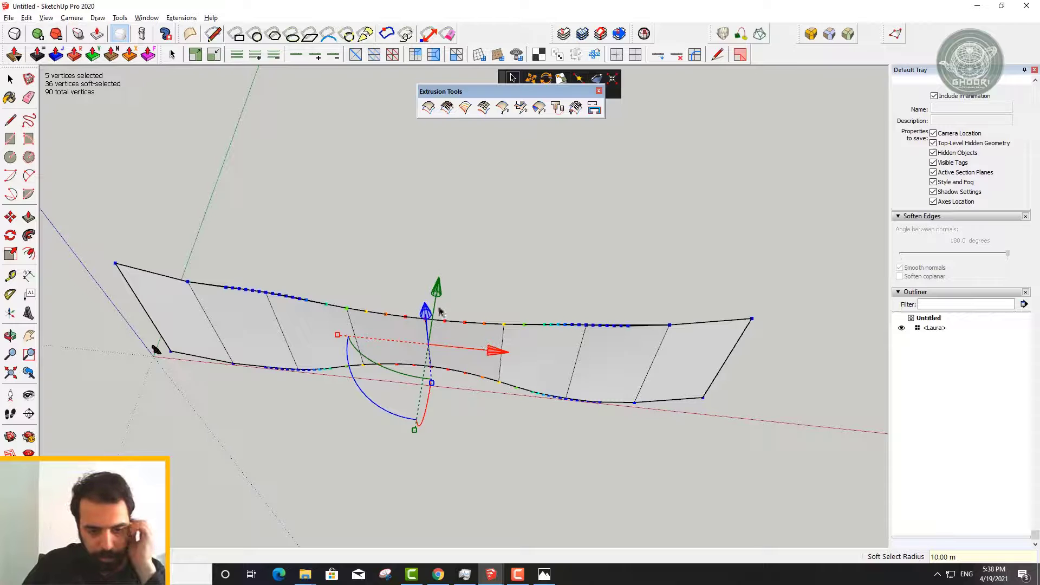
Raise the middle vertices to deepen the wave, exit Vertex Tools, and orbit to check the shape
left_click_drag(426, 313, 426, 298)
mouse_move(501, 428)
middle_mouse_down()
mouse_move(332, 181)
mouse_move(151, 127)
mouse_move(160, 195)
mouse_move(619, 399)
middle_mouse_up()
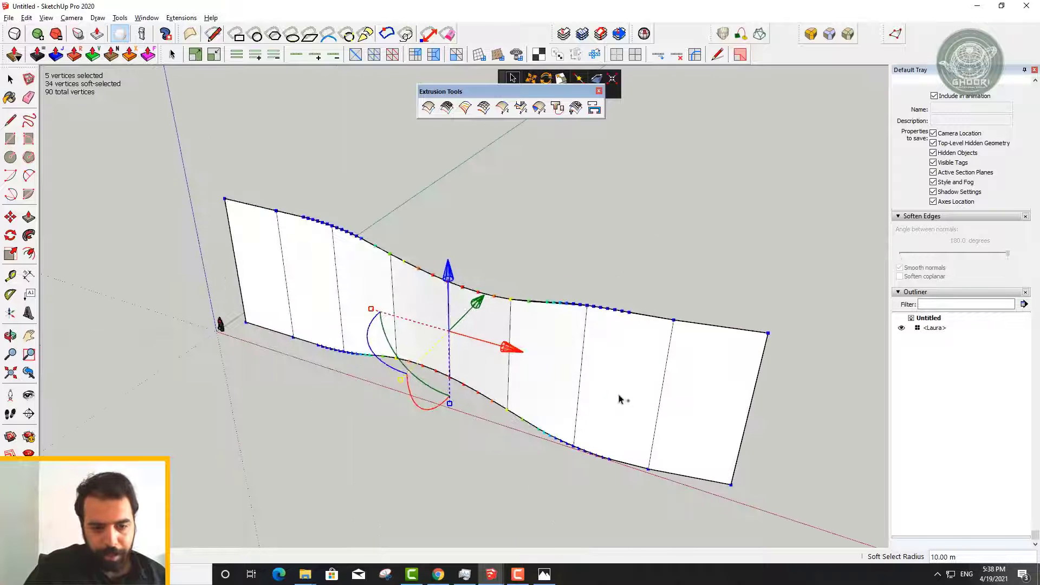
key("space")
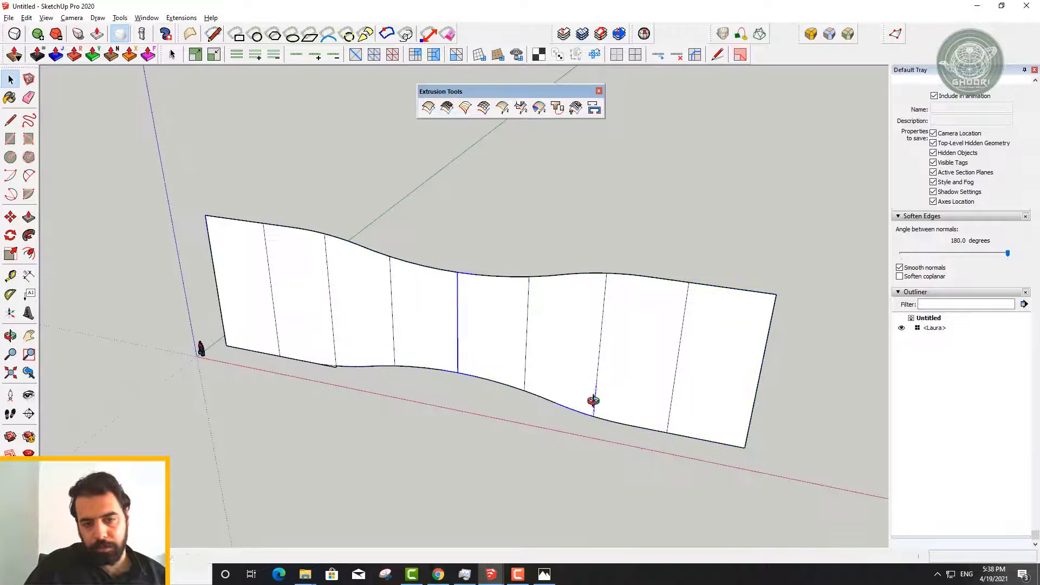
mouse_move(522, 431)
middle_mouse_down()
mouse_move(838, 359)
mouse_move(724, 383)
middle_mouse_up()
left_click(724, 378)
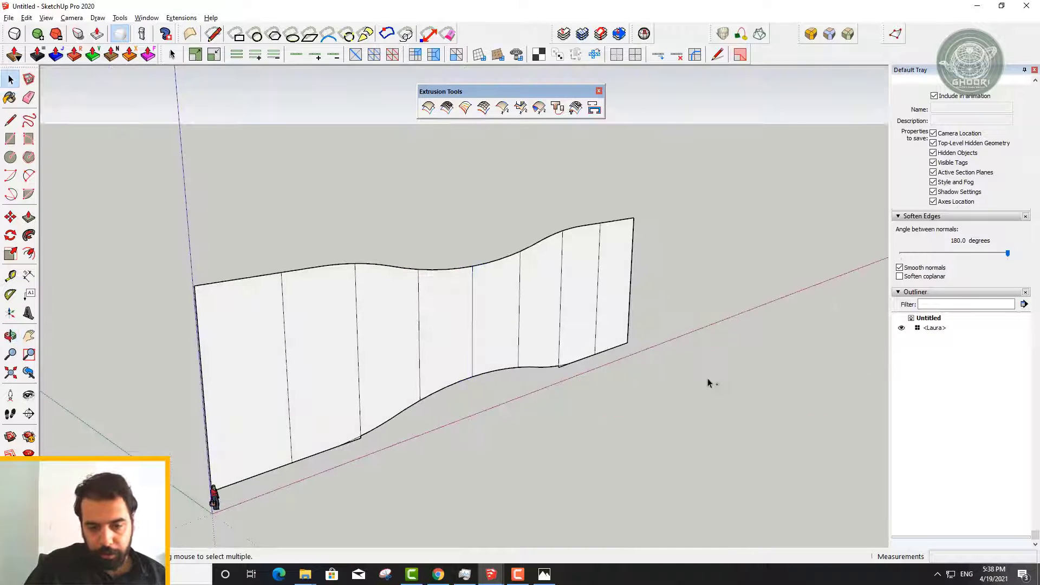
key("ctrl+z")
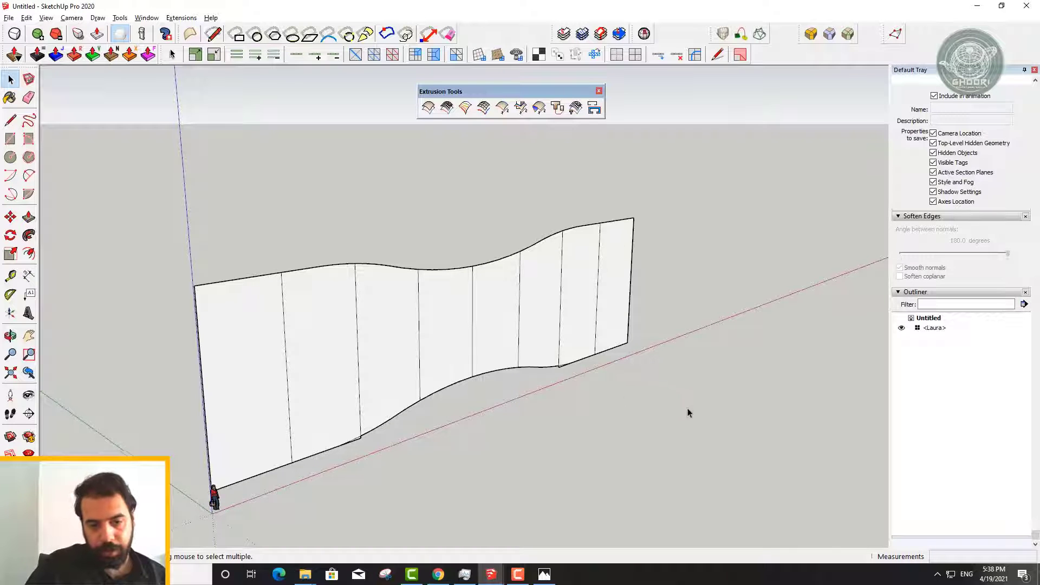
scroll(555, 345, "up", 2)
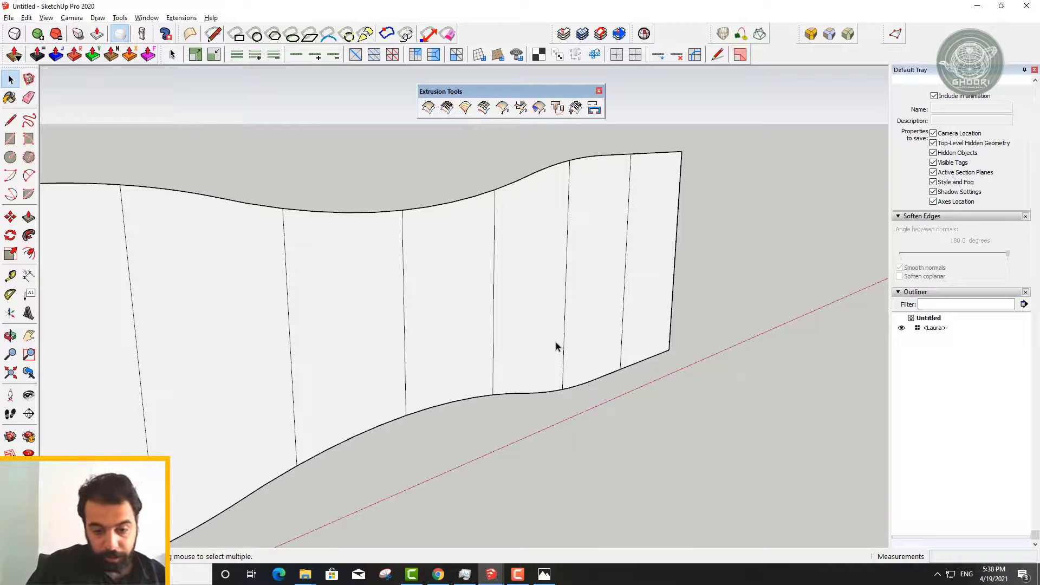
scroll(556, 347, "down", 3)
scroll(557, 353, "down", 2)
middle_click_drag(626, 359, 457, 297)
scroll(482, 341, "up", 2)
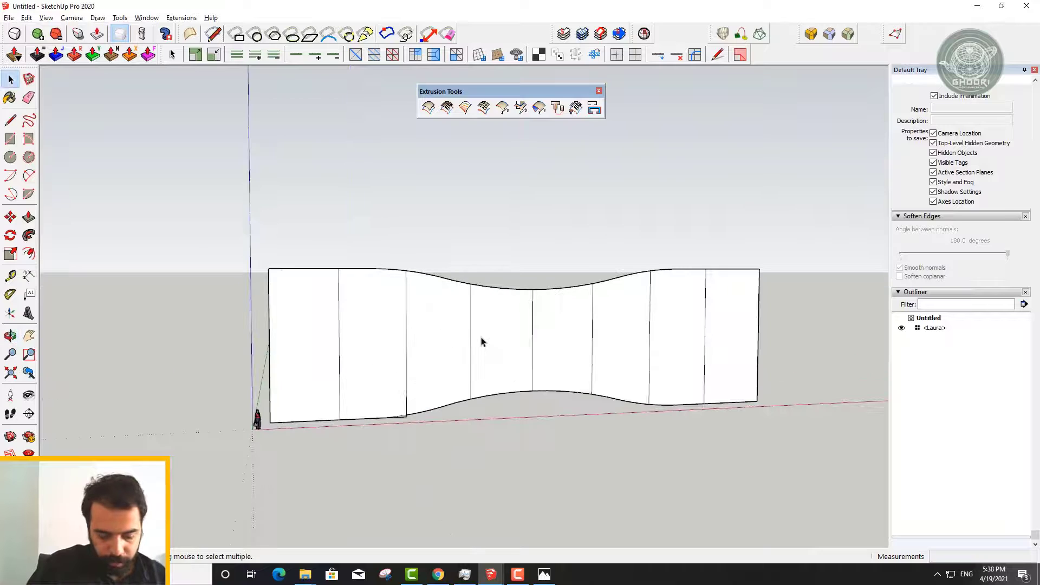
scroll(458, 367, "up", 3)
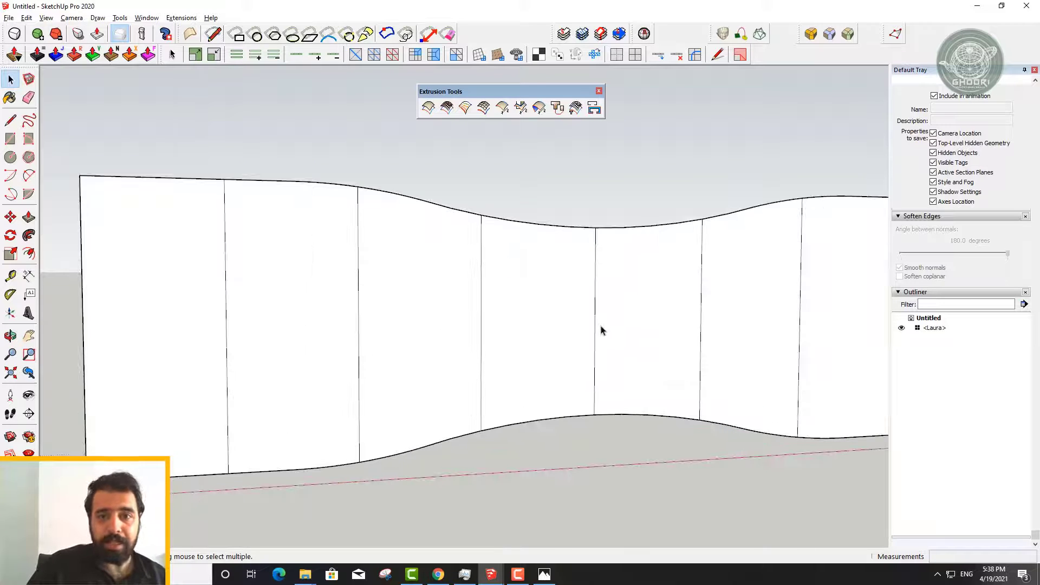
scroll(600, 329, "down", 3)
mouse_move(617, 320)
middle_mouse_down()
mouse_move(318, 337)
mouse_move(421, 310)
mouse_move(517, 336)
mouse_move(460, 304)
mouse_move(460, 289)
middle_mouse_up()
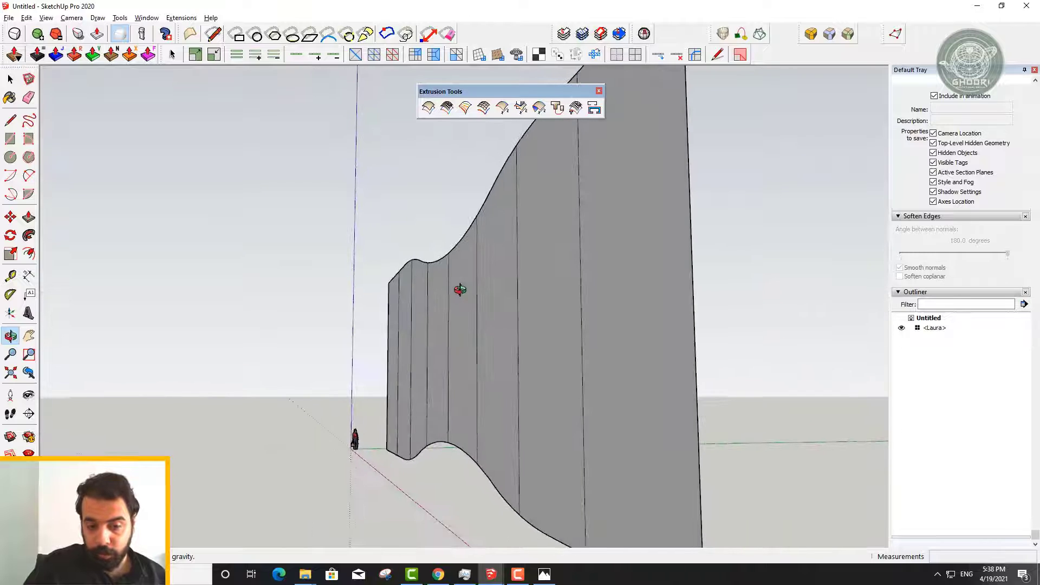
key("F2")
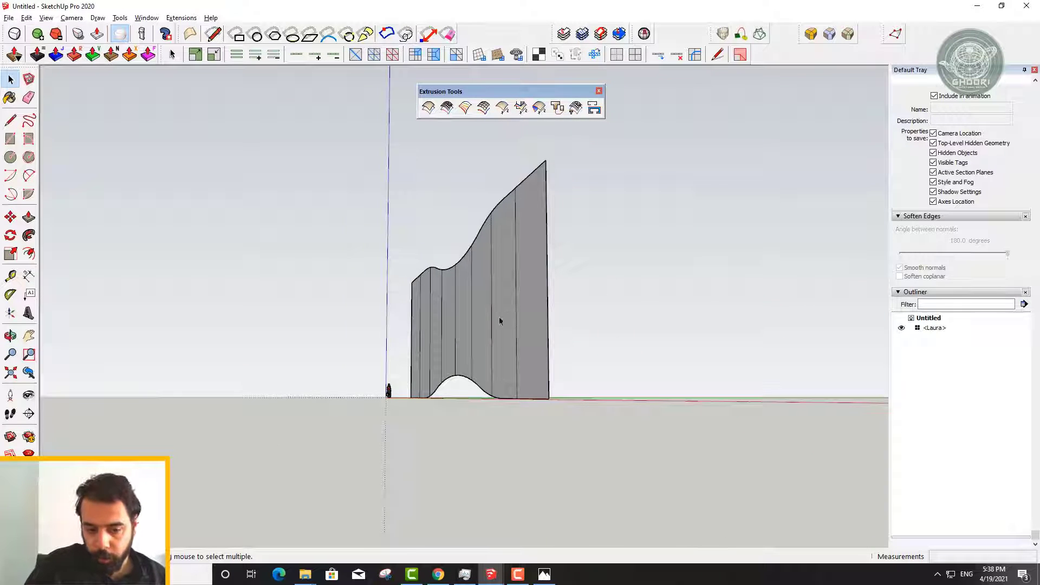
middle_click_drag(499, 319, 453, 337)
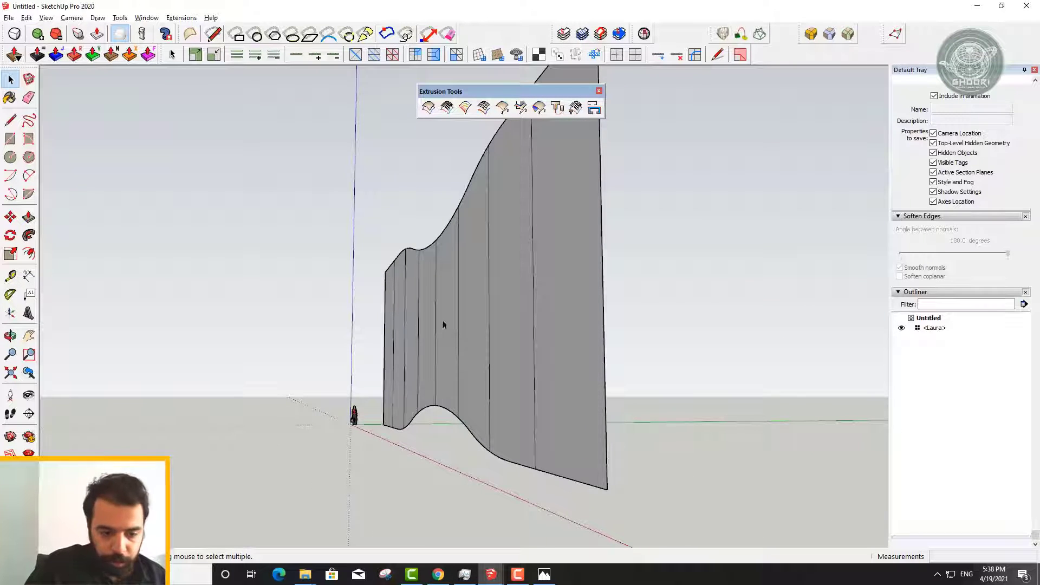
scroll(443, 324, "down", 3)
middle_click_drag(418, 333, 411, 292)
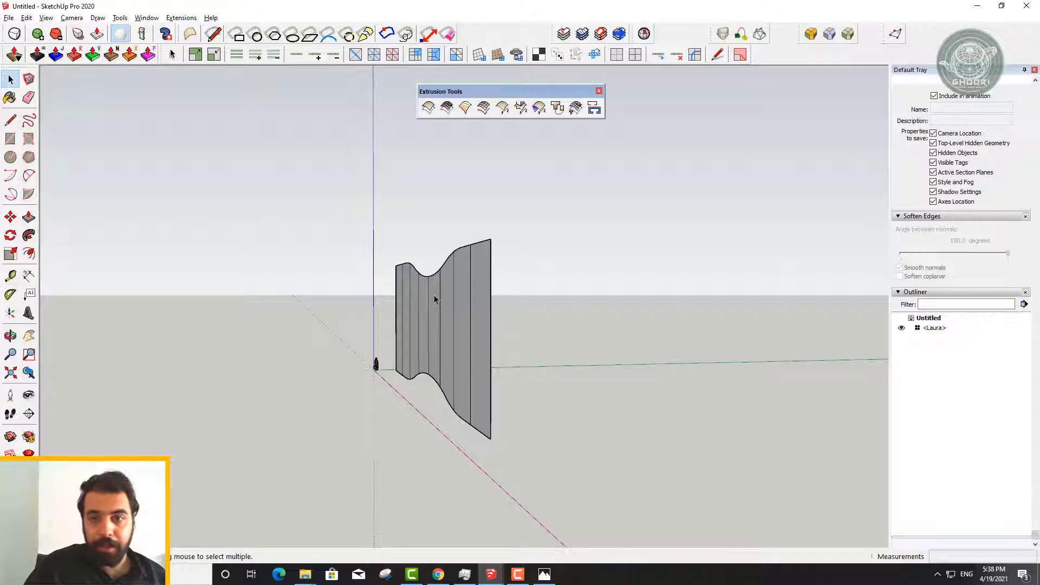
scroll(425, 347, "up", 3)
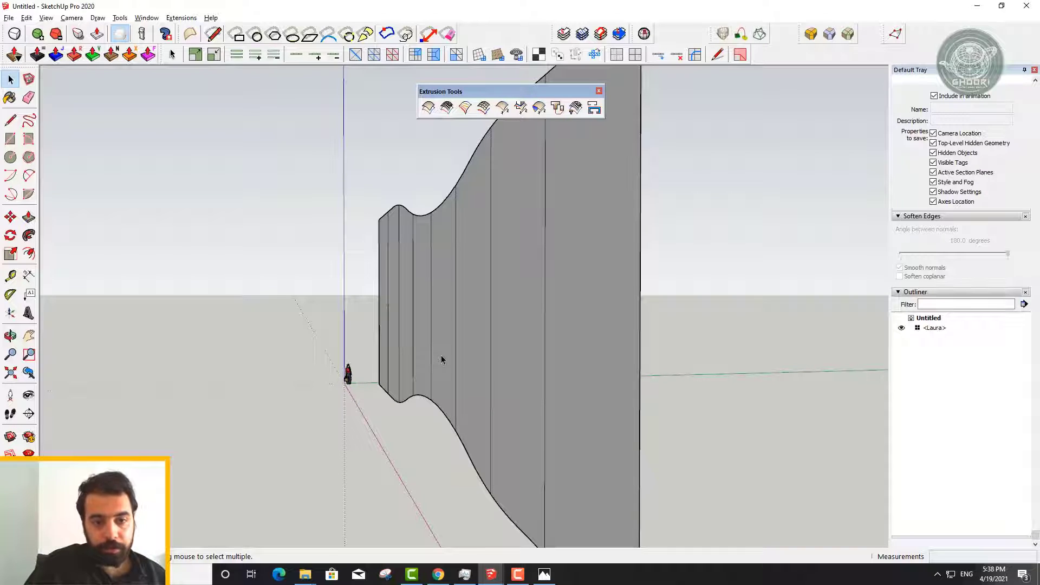
scroll(440, 359, "down", 2)
scroll(434, 359, "down", 4)
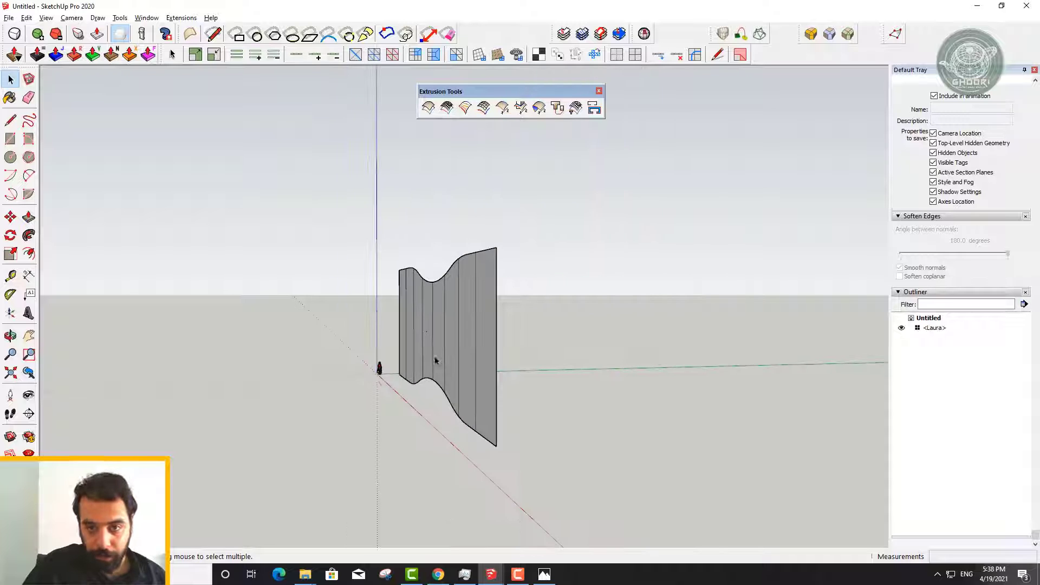
mouse_move(433, 313)
middle_mouse_down()
mouse_move(656, 404)
mouse_move(711, 297)
mouse_move(525, 298)
mouse_move(413, 367)
mouse_move(437, 398)
middle_mouse_up()
key("space")
scroll(423, 395, "up", 3)
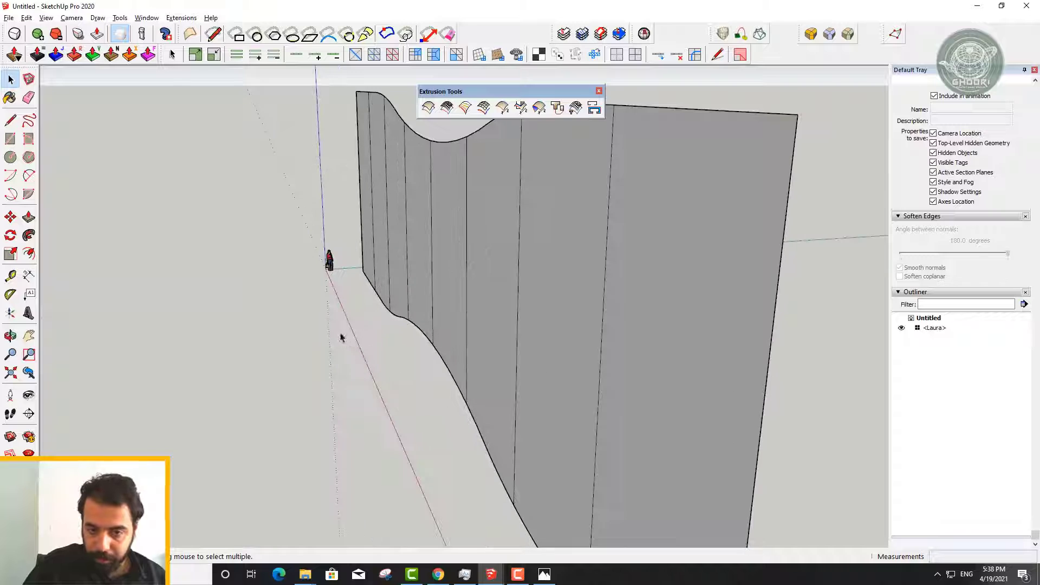
middle_click_drag(342, 339, 425, 372)
scroll(343, 288, "down", 3)
scroll(338, 293, "down", 3)
scroll(331, 303, "up", 2)
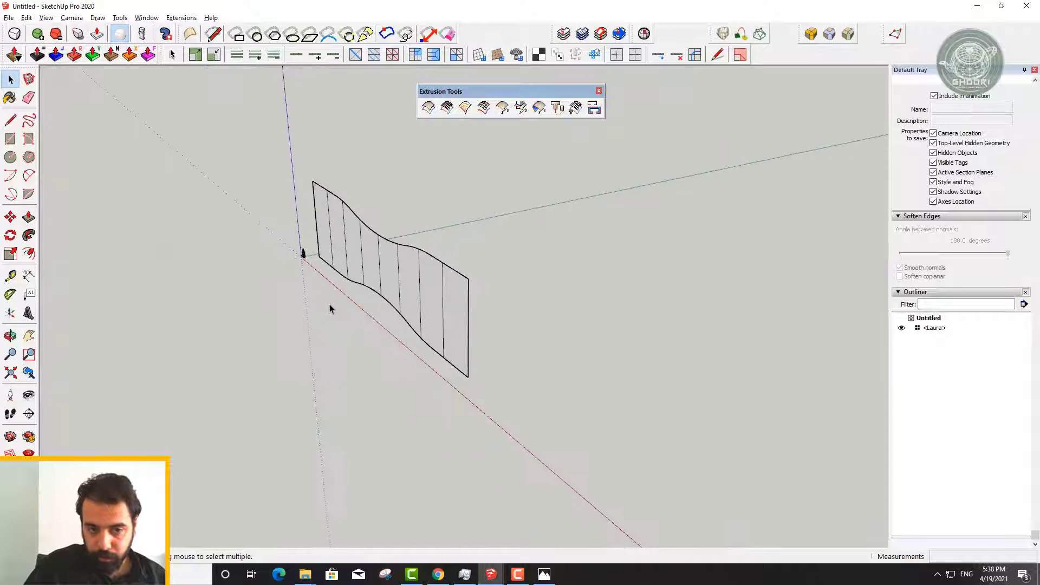
scroll(352, 310, "up", 3)
mouse_move(369, 311)
middle_mouse_down()
mouse_move(323, 262)
mouse_move(568, 302)
mouse_move(666, 335)
mouse_move(621, 232)
middle_mouse_up()
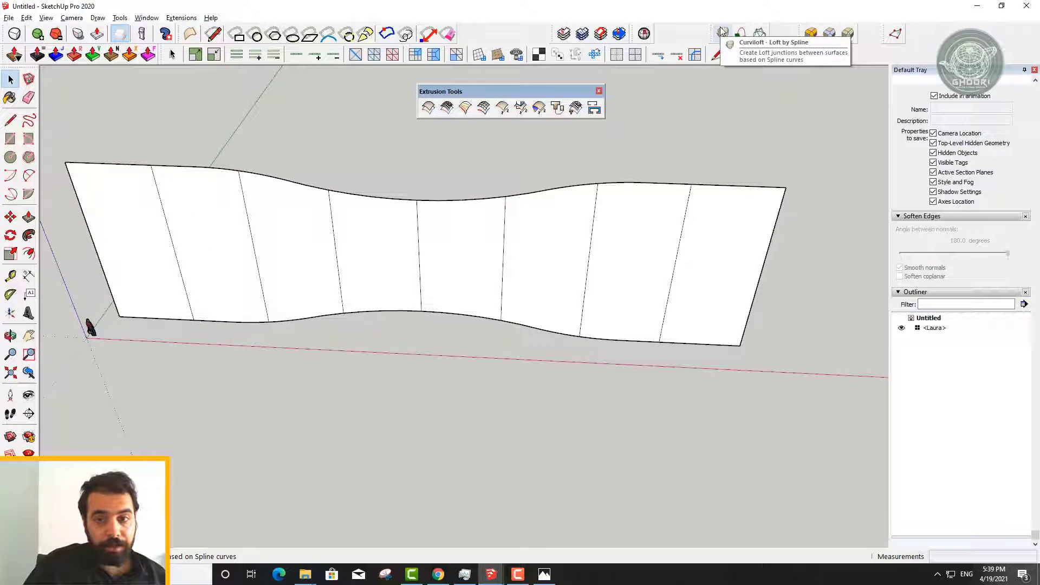
Orbit and zoom around the finished wavy wall from oblique, end-on and frontal views
middle_click_drag(505, 248, 205, 147)
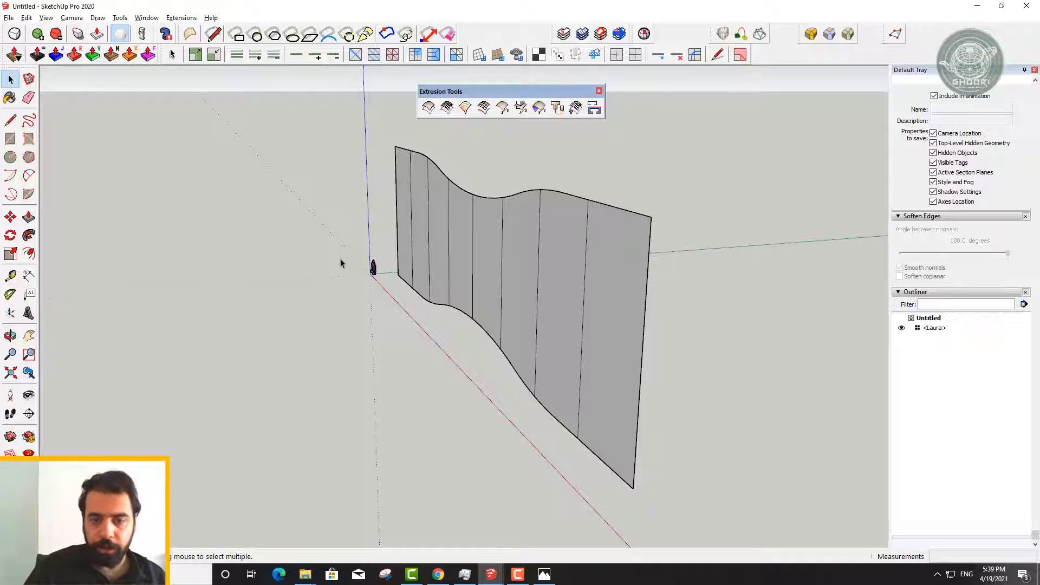
middle_click_drag(491, 309, 425, 237)
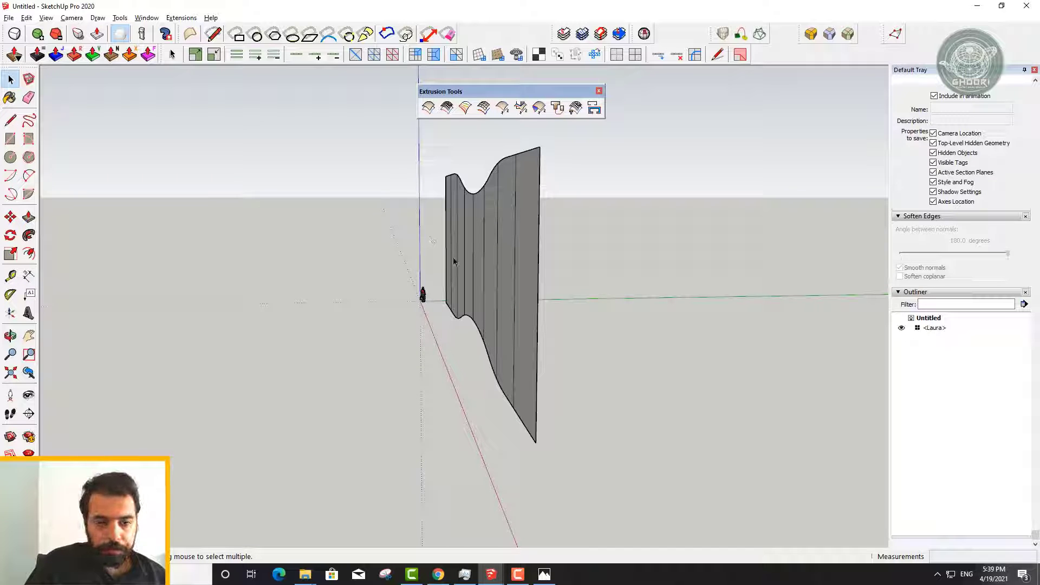
mouse_move(454, 262)
middle_mouse_down()
mouse_move(543, 264)
mouse_move(527, 273)
mouse_move(495, 211)
mouse_move(429, 197)
mouse_move(918, 254)
middle_mouse_up()
scroll(303, 296, "up", 3)
mouse_move(294, 296)
middle_mouse_down()
mouse_move(608, 216)
mouse_move(336, 197)
mouse_move(168, 267)
middle_mouse_up()
scroll(418, 302, "down", 3)
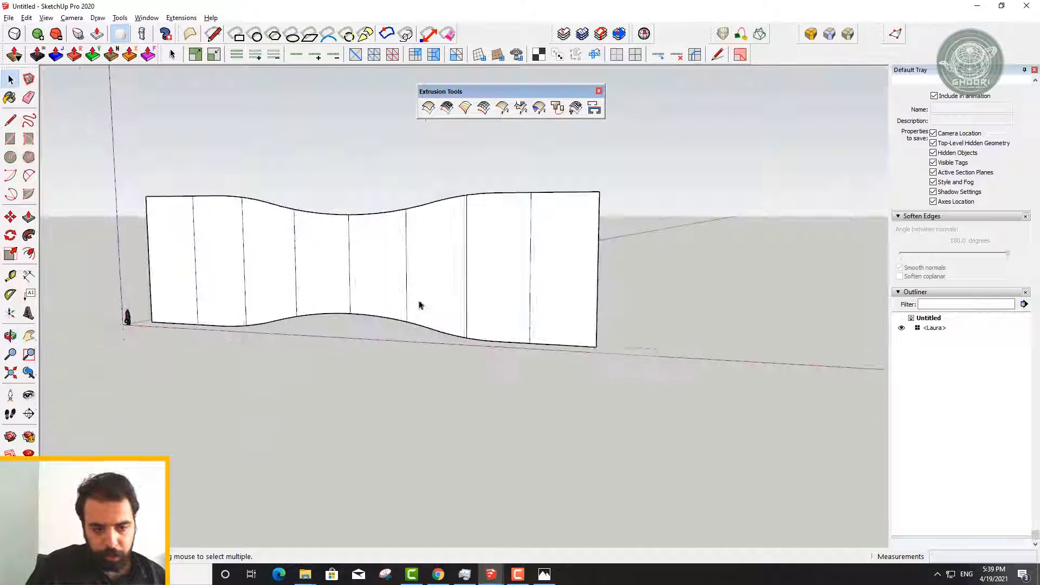
middle_click_drag(418, 302, 338, 287)
key("space")
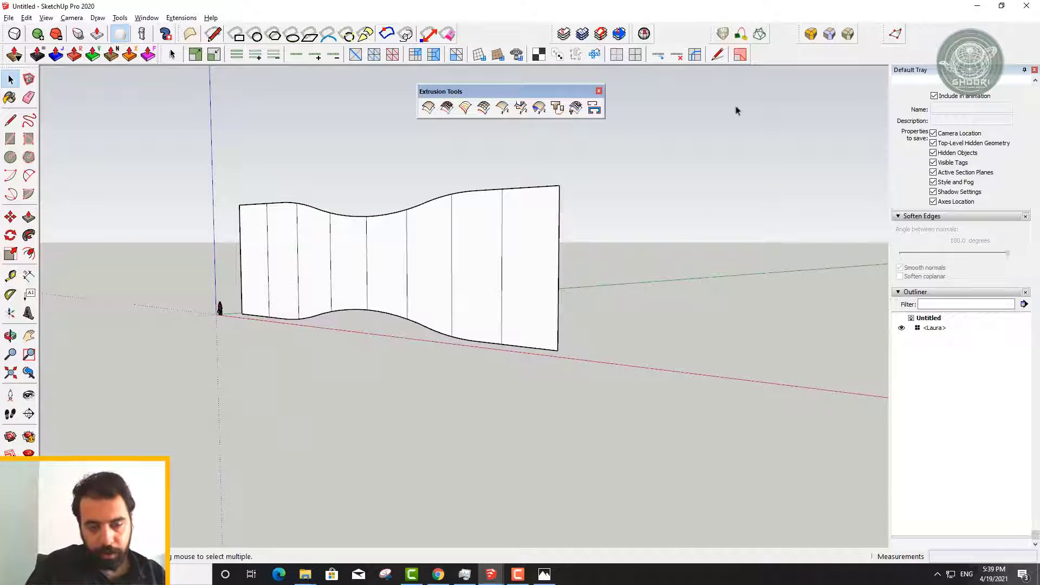
Zoom in for closer oblique views of the wall, then switch to the 1564.jpg reference photo
scroll(412, 283, "up", 2)
scroll(412, 283, "up", 1)
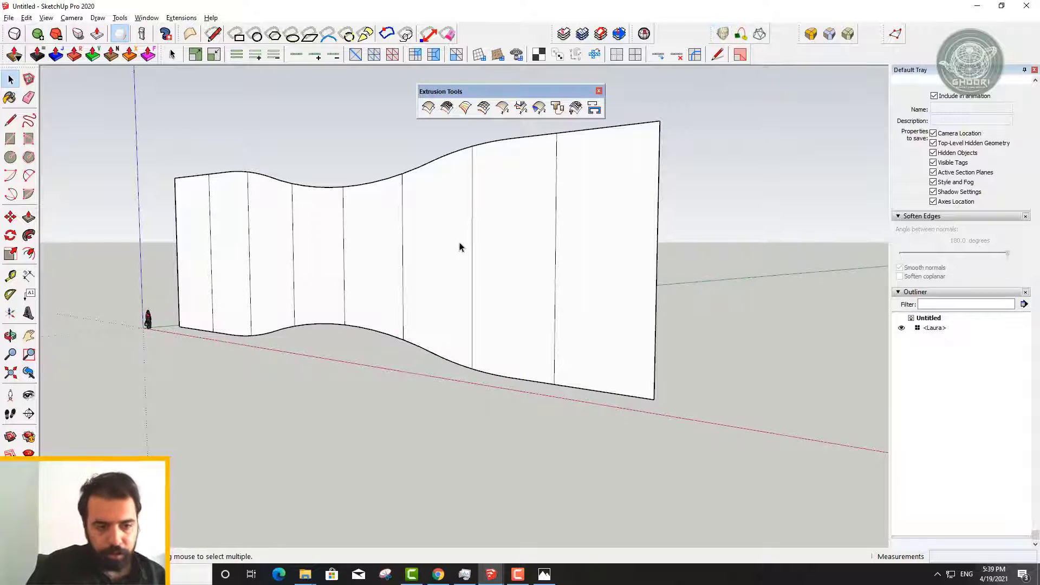
scroll(218, 245, "up", 2)
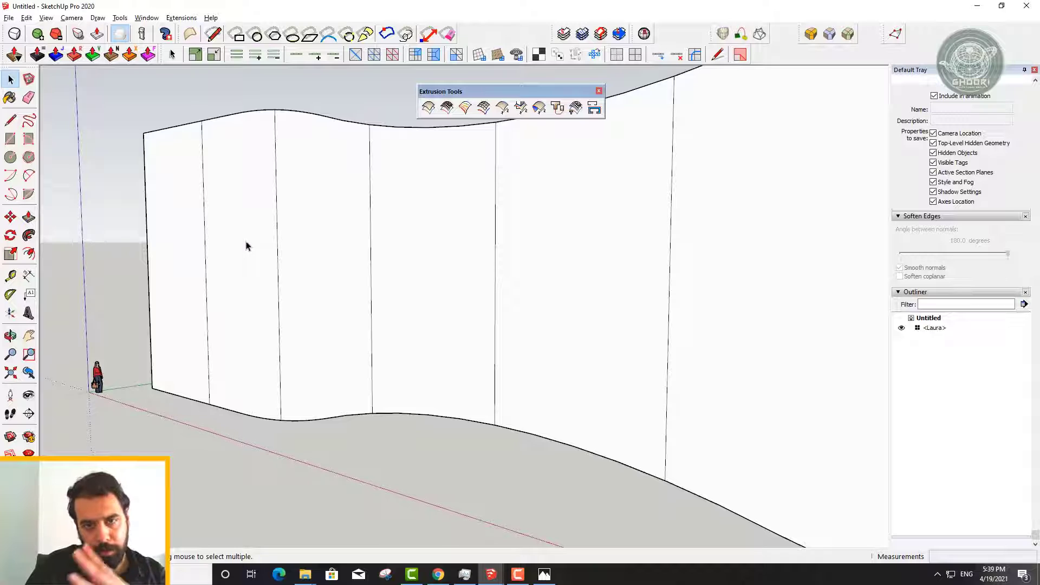
scroll(576, 256, "down", 4)
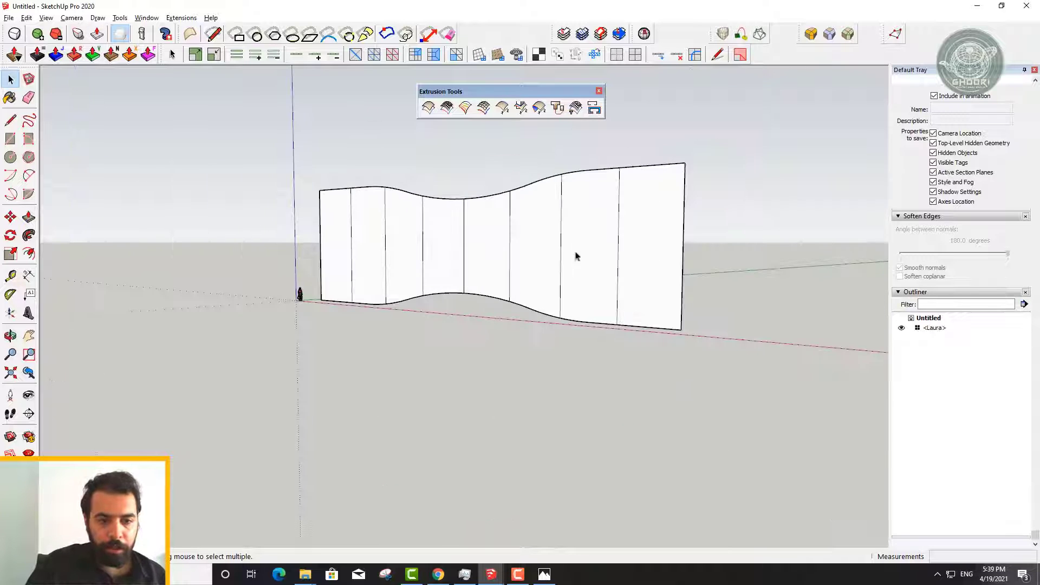
middle_click_drag(576, 256, 383, 239)
scroll(536, 287, "up", 2)
mouse_move(536, 287)
middle_mouse_down()
mouse_move(398, 233)
mouse_move(639, 385)
mouse_move(666, 332)
mouse_move(643, 314)
mouse_move(547, 307)
middle_mouse_up()
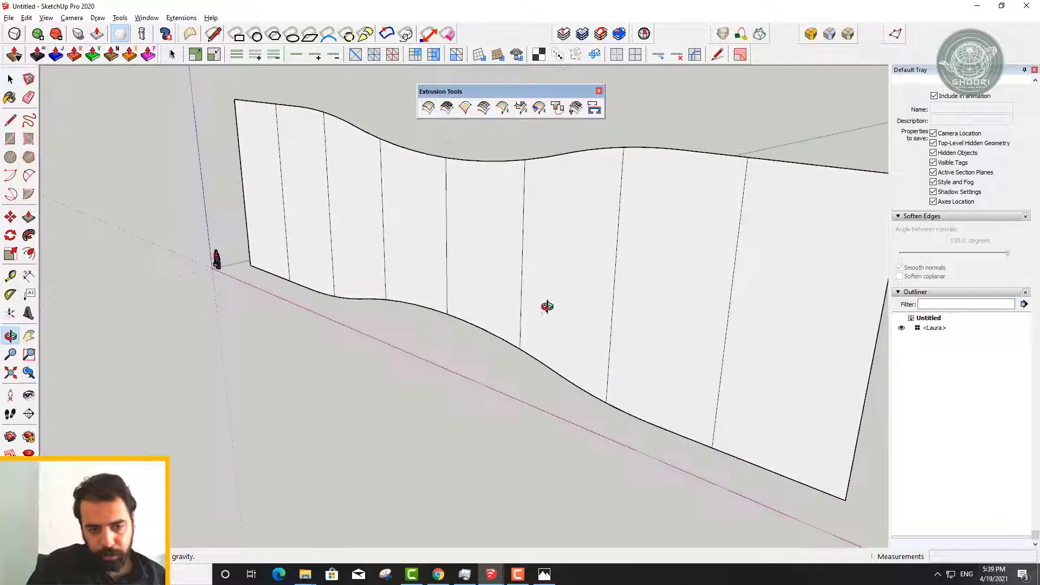
scroll(547, 307, "down", 2)
key("space")
scroll(552, 259, "down", 3)
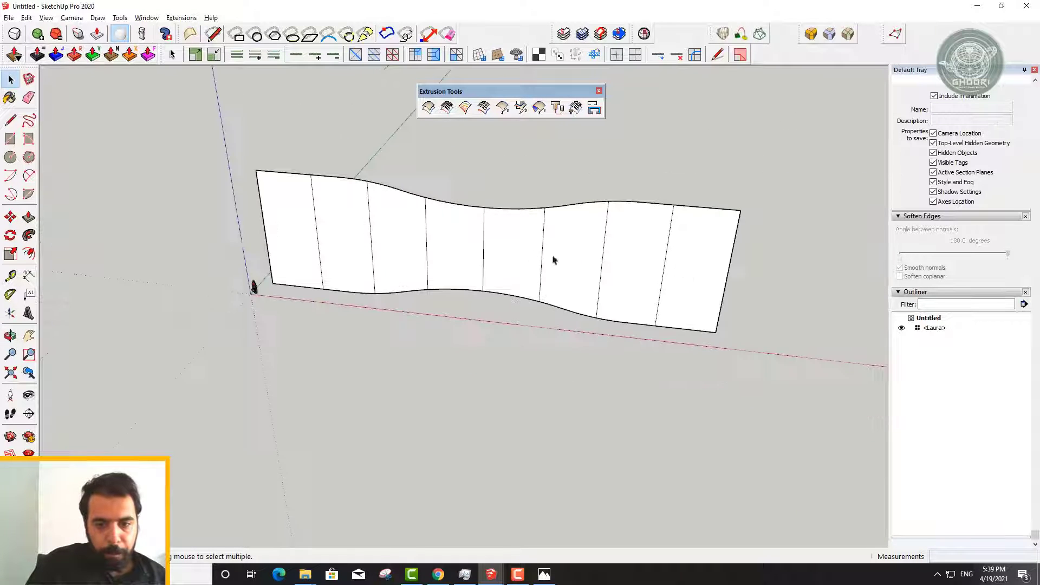
scroll(729, 275, "up", 1)
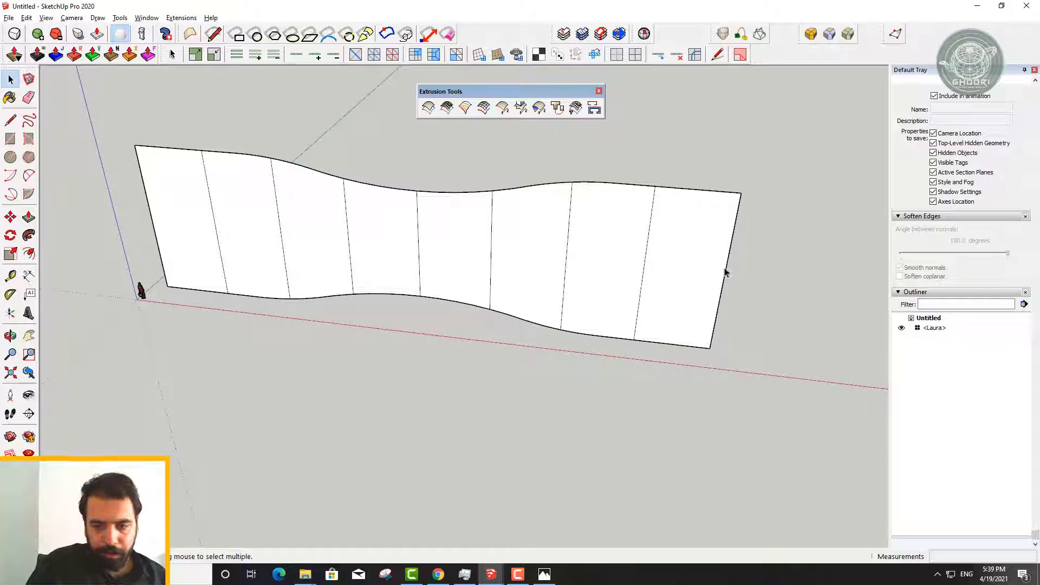
key("alt+Tab")
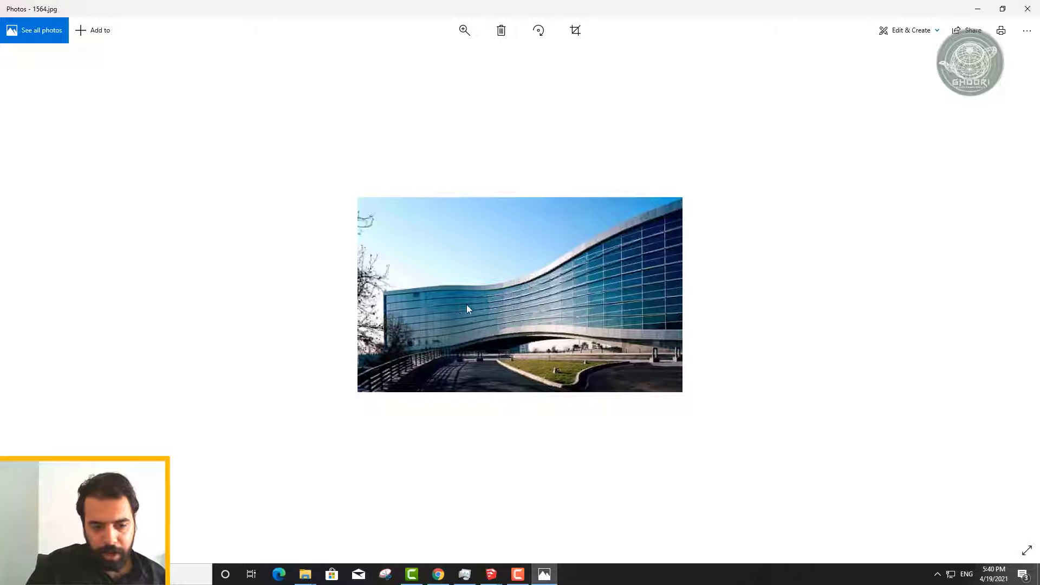
Return from the 1564.jpg photo to the SketchUp wall model
key("alt+Tab")
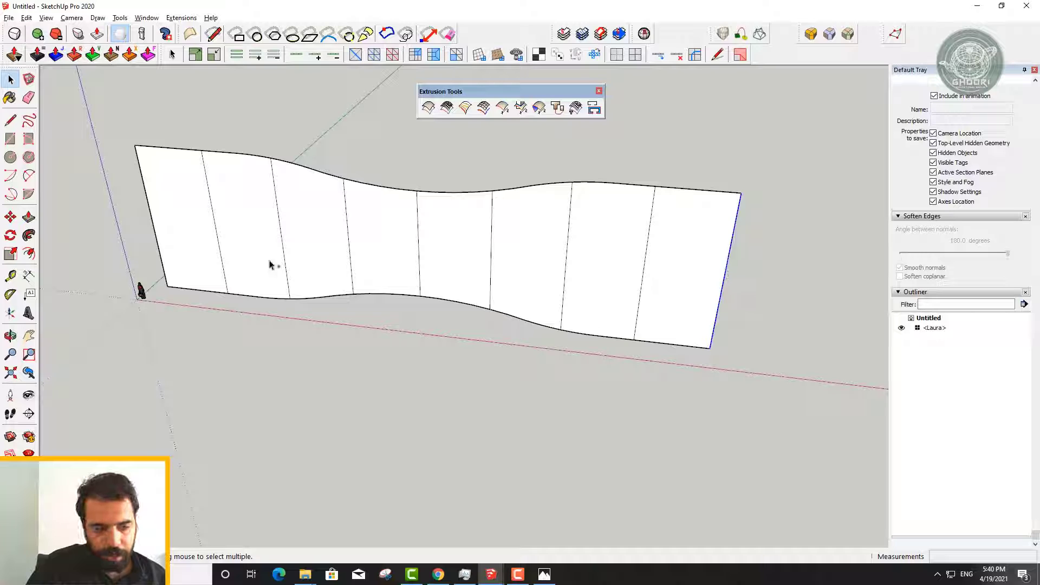
Move the two selected vertical edges out along the green axis beside the wall
mouse_move(688, 347)
middle_mouse_down()
mouse_move(474, 334)
mouse_move(483, 349)
middle_mouse_up()
left_click(658, 451)
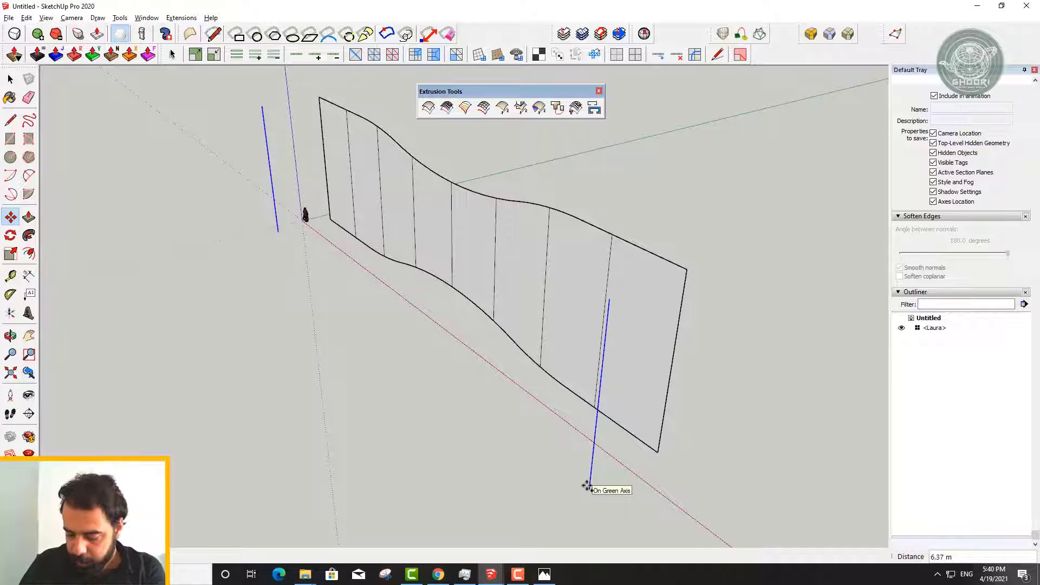
left_click(586, 484)
mouse_move(585, 484)
middle_mouse_down()
mouse_move(417, 331)
mouse_move(484, 336)
middle_mouse_up()
key("space")
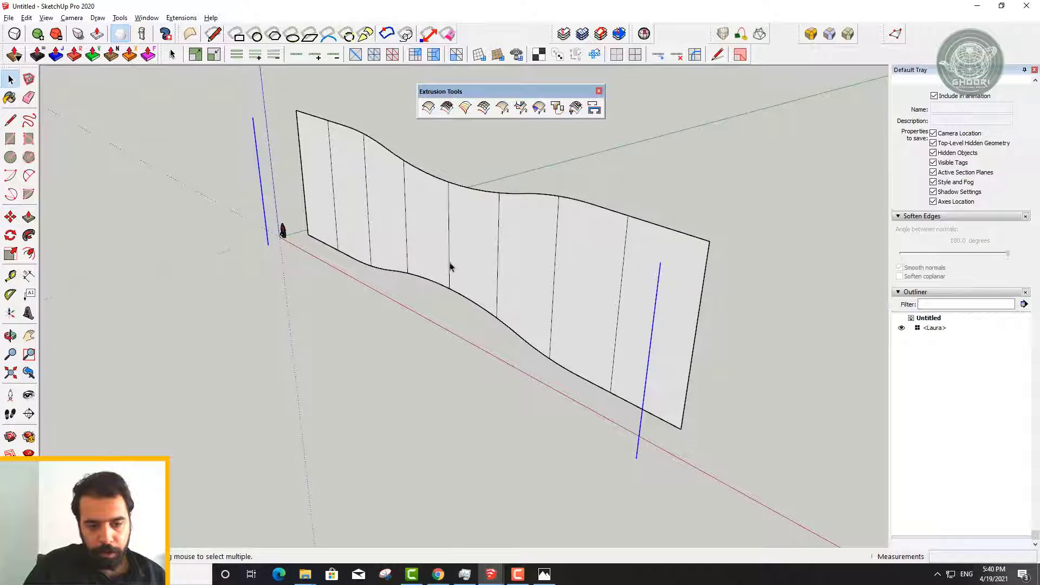
left_click(449, 264)
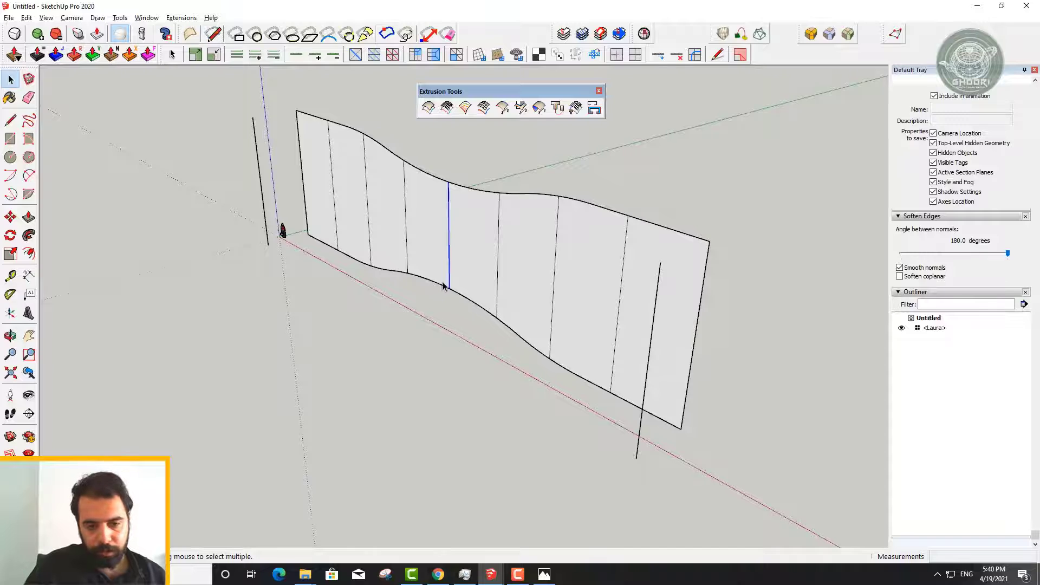
Compare against the 1564.jpg photo, then orbit to a frontal view of the wall's curve
key("alt+Tab")
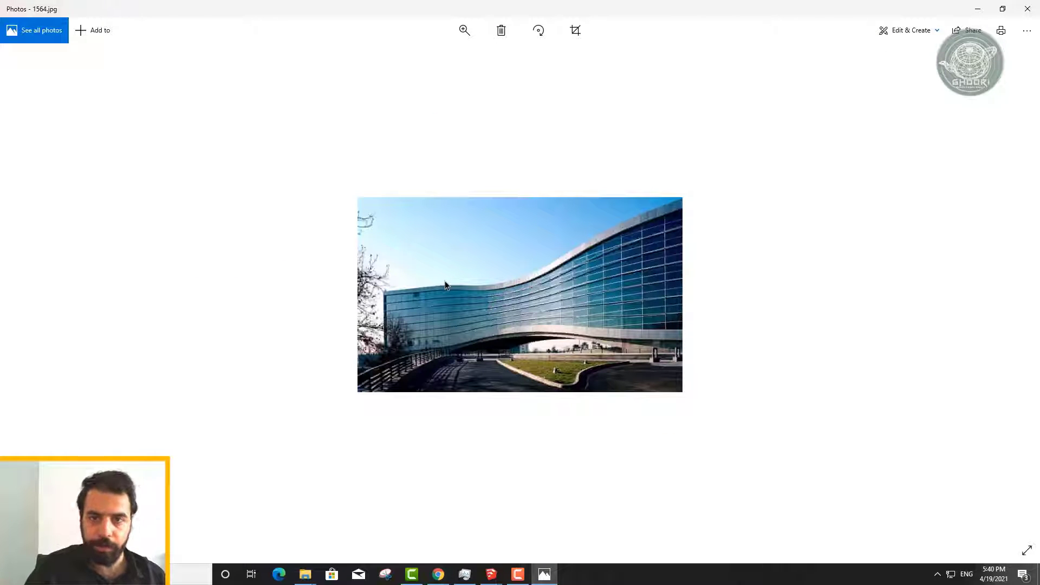
key("alt+Tab")
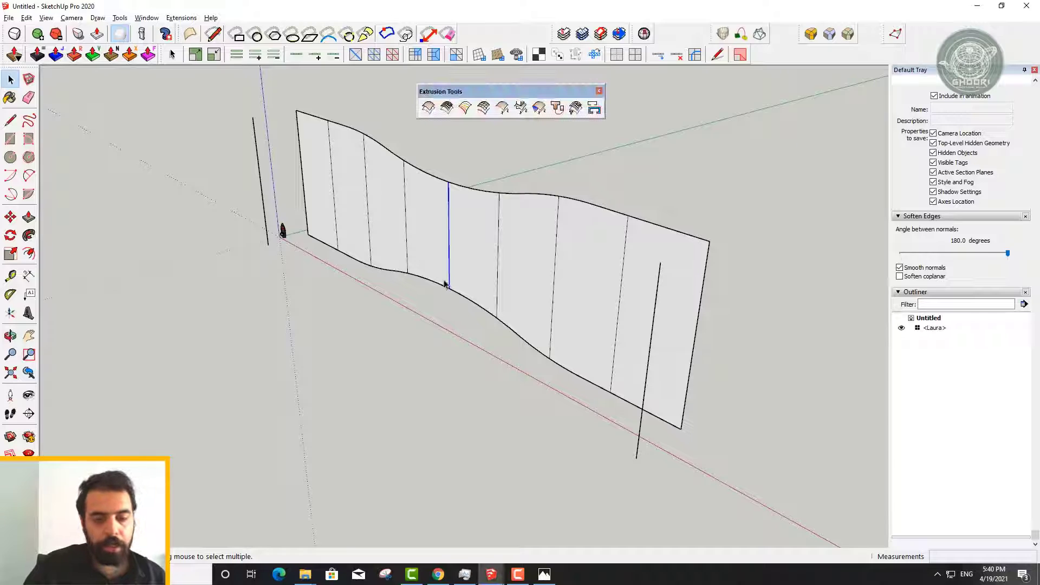
left_click_drag(519, 235, 601, 276)
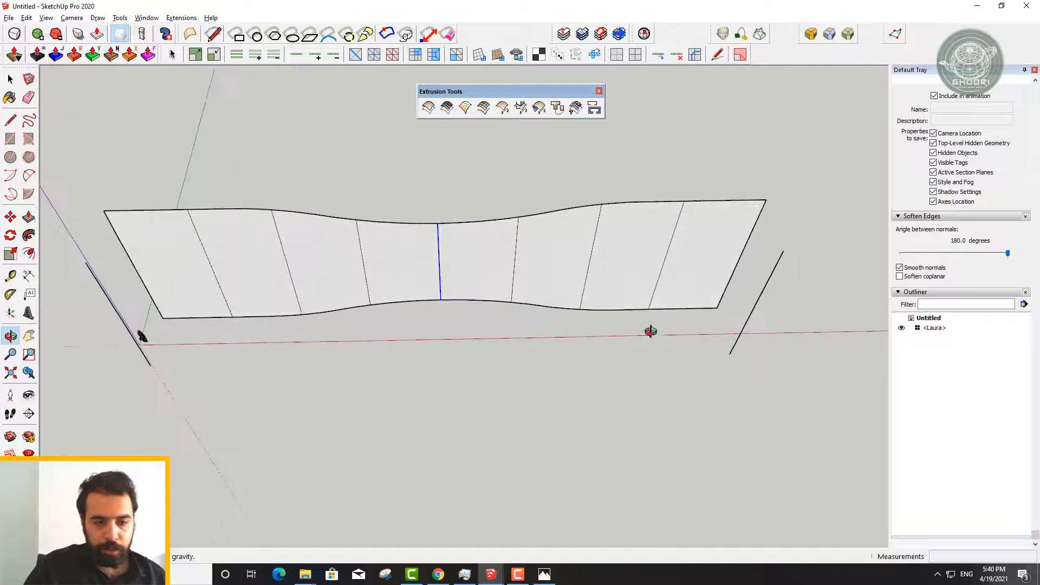
key("space")
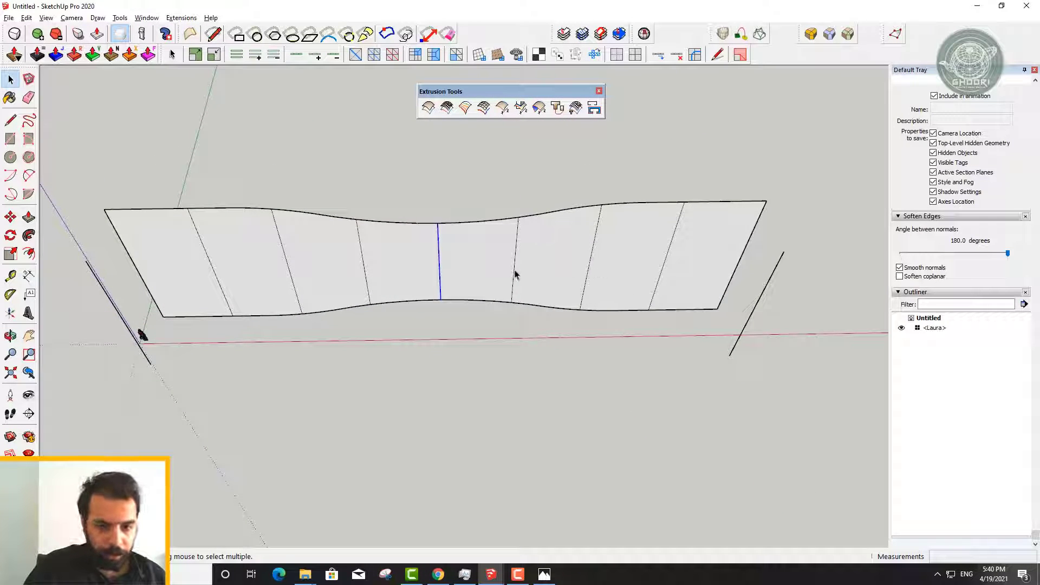
mouse_move(515, 275)
middle_mouse_down()
mouse_move(425, 234)
mouse_move(616, 135)
mouse_move(448, 272)
mouse_move(430, 342)
middle_mouse_up()
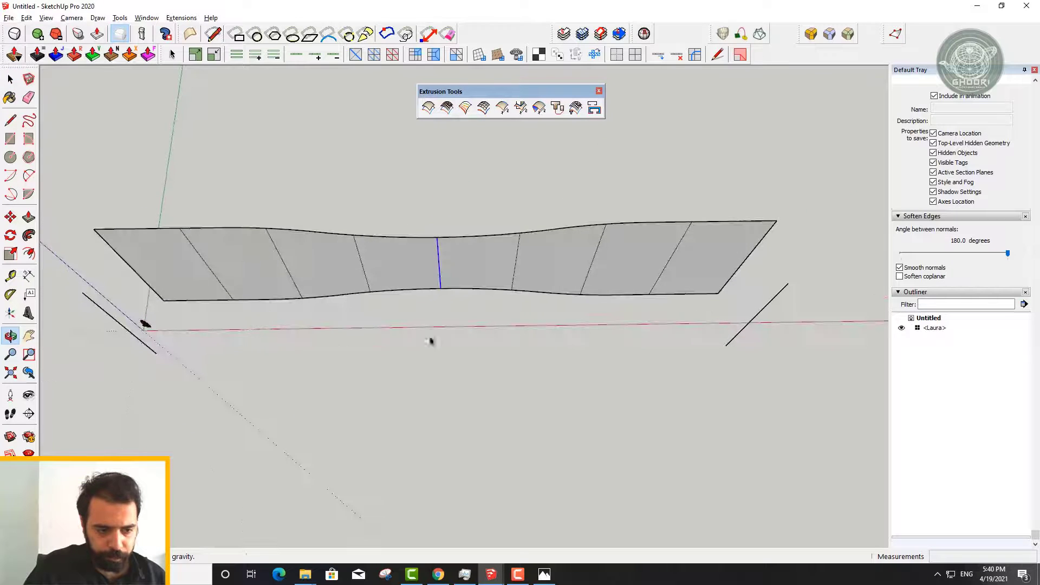
key("space")
Select two vertical wall edges and move them 5 m along the green axis
left_click(207, 266)
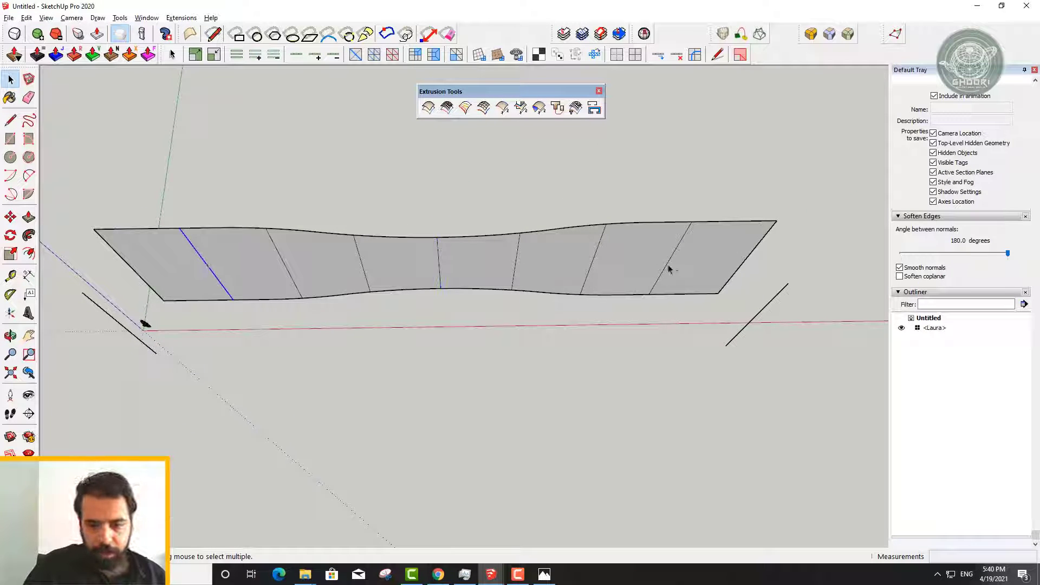
left_click(668, 269, "ctrl")
mouse_move(677, 281)
middle_mouse_down()
mouse_move(346, 186)
mouse_move(402, 258)
middle_mouse_up()
key("m")
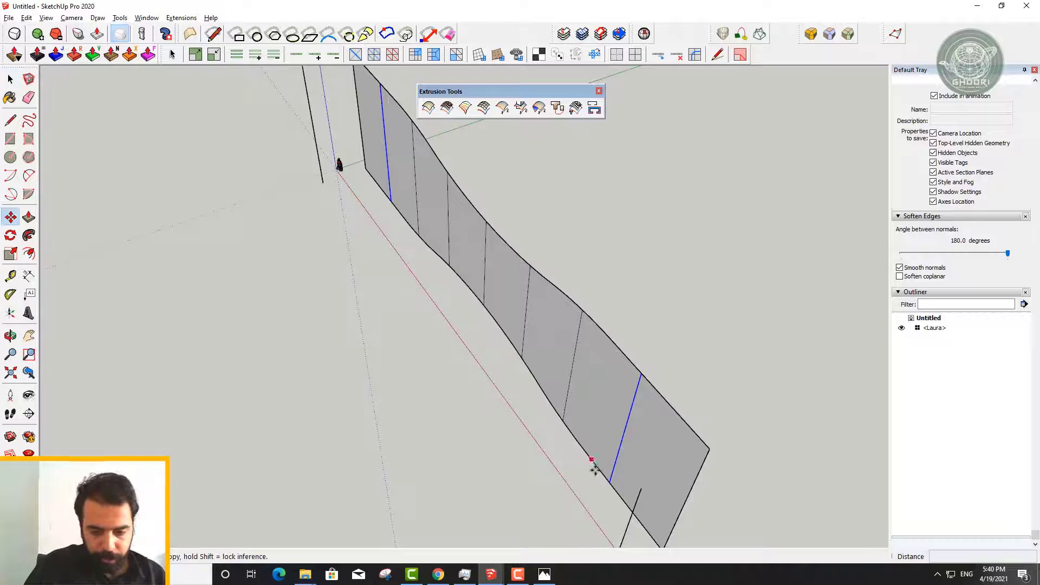
left_click(608, 480)
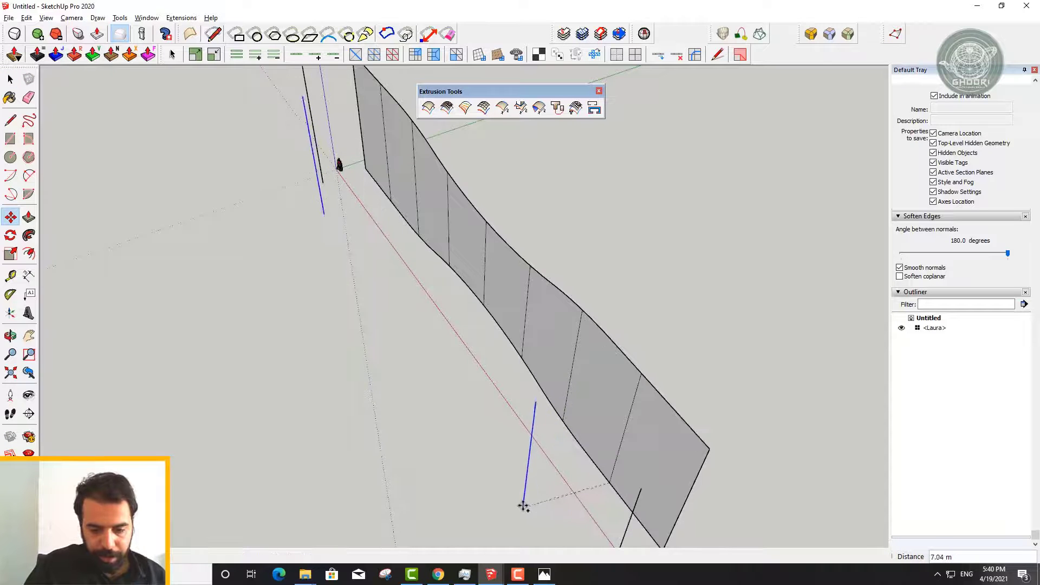
scroll(522, 497, "down", 2)
scroll(524, 409, "up", 3)
scroll(538, 408, "up", 1)
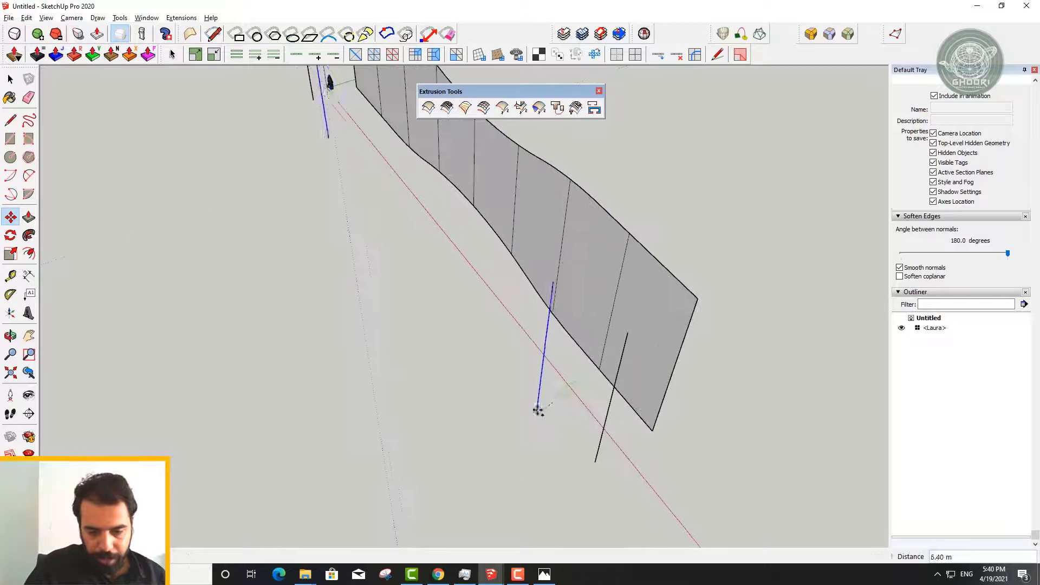
type("5")
key("Return")
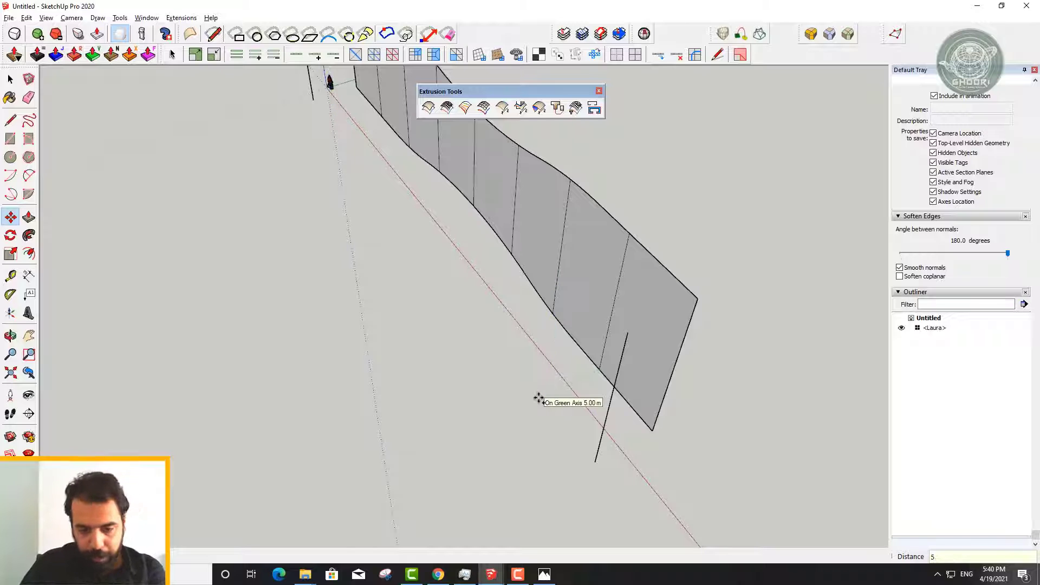
scroll(566, 362, "down", 1)
key("space")
scroll(578, 341, "up", 1)
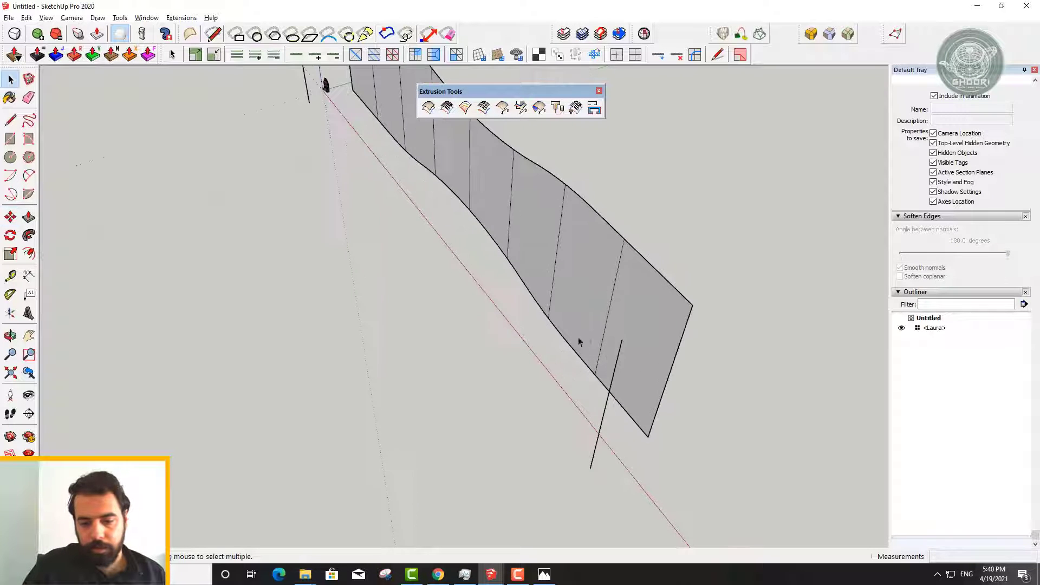
Copy two more vertical wall edges 5 m out along the green axis using Ctrl
left_click(604, 329)
middle_click_drag(604, 330, 525, 332)
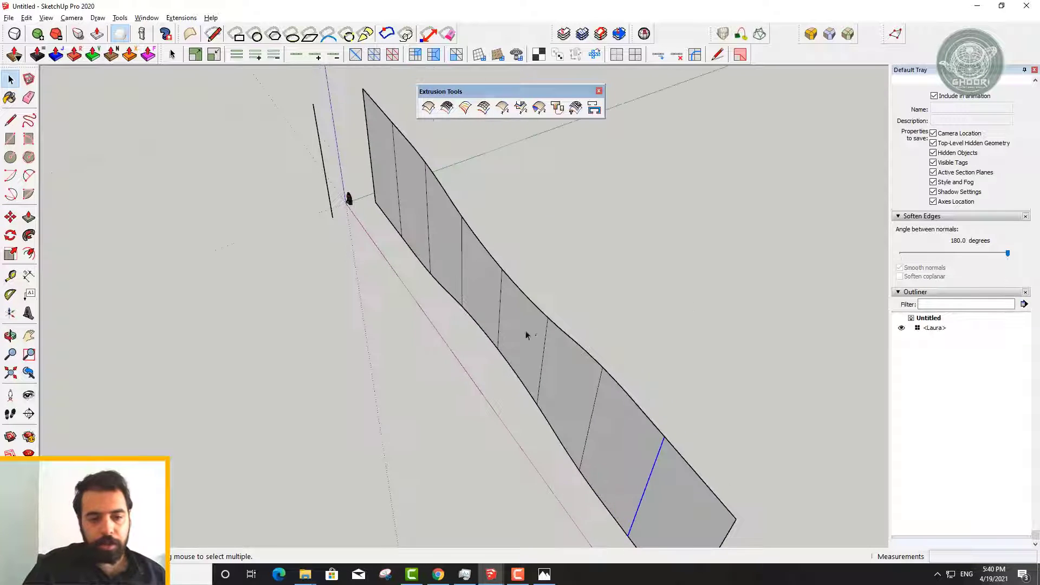
left_click(398, 205, "ctrl")
middle_click_drag(399, 204, 458, 239)
scroll(418, 260, "down", 1)
key("m")
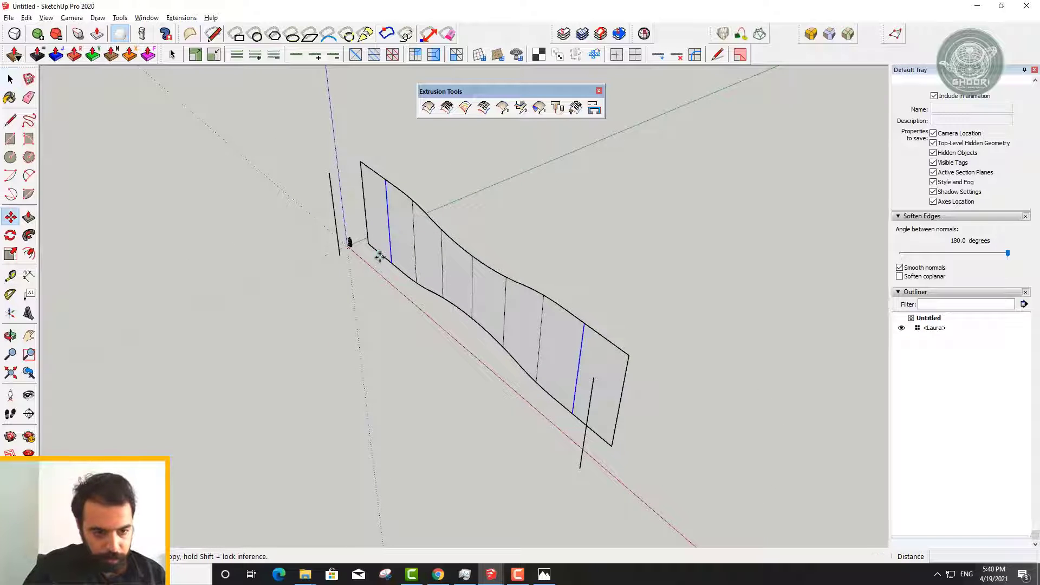
key("ctrl")
left_click(390, 261)
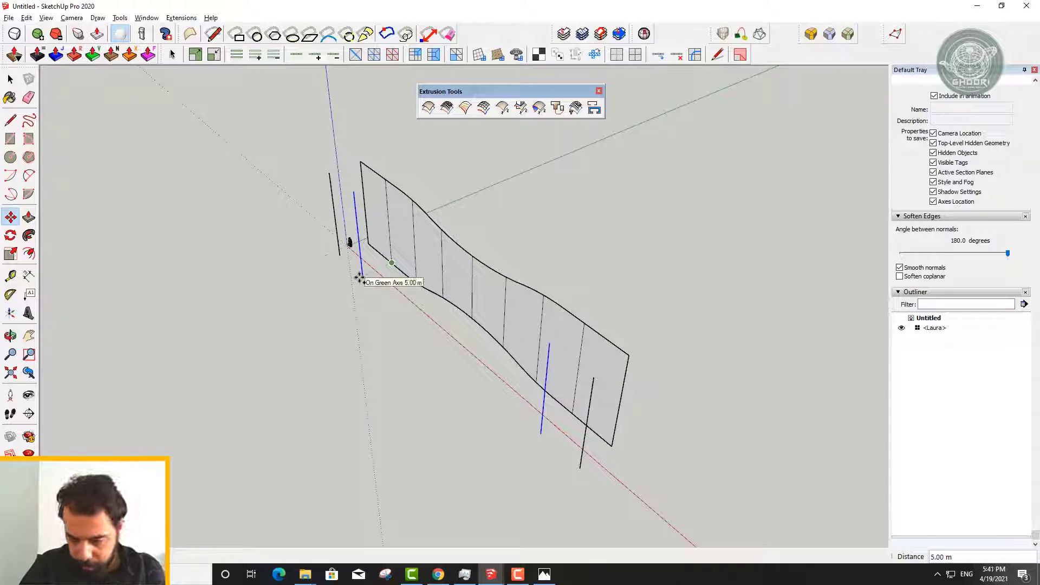
type("5.5")
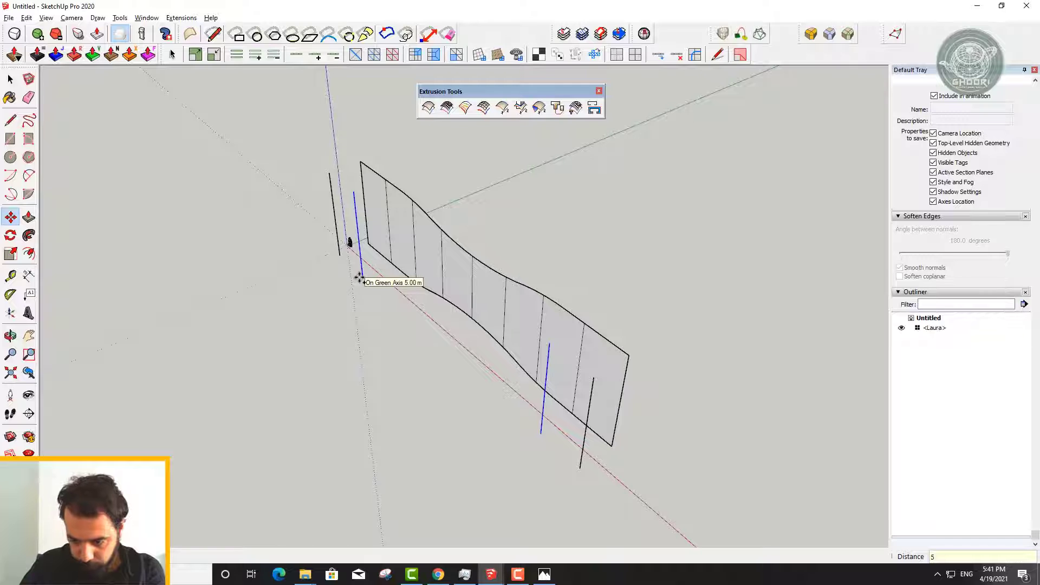
key("Return")
middle_click_drag(411, 339, 399, 308)
key("space")
scroll(538, 441, "up", 2)
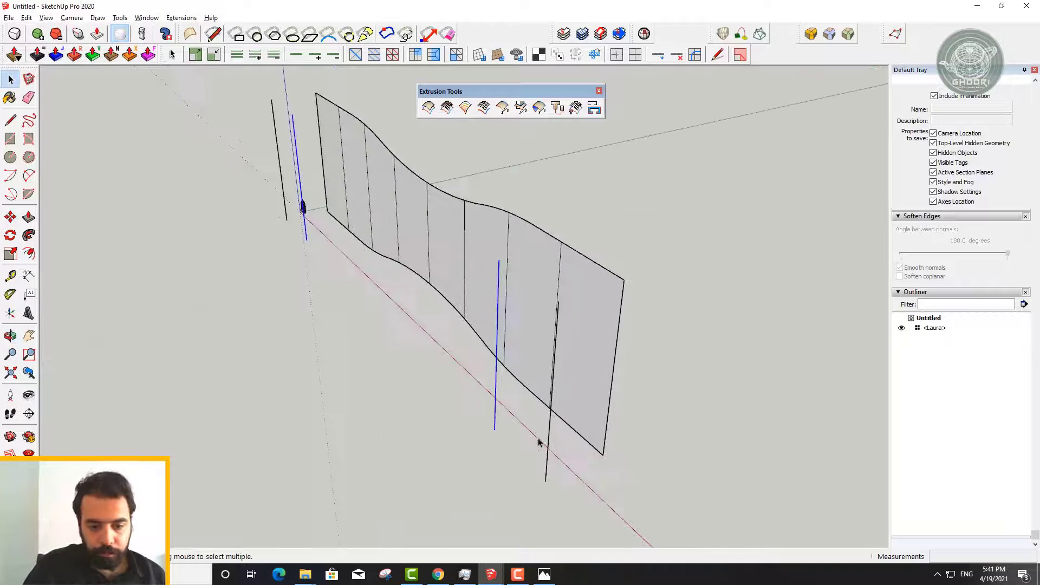
Orbit the wall face-on to check the gaps, then switch to the 1564.jpg photo
middle_click_drag(538, 441, 647, 438)
mouse_move(574, 415)
middle_mouse_down()
mouse_move(580, 400)
mouse_move(643, 437)
mouse_move(589, 413)
mouse_move(377, 238)
mouse_move(495, 470)
middle_mouse_up()
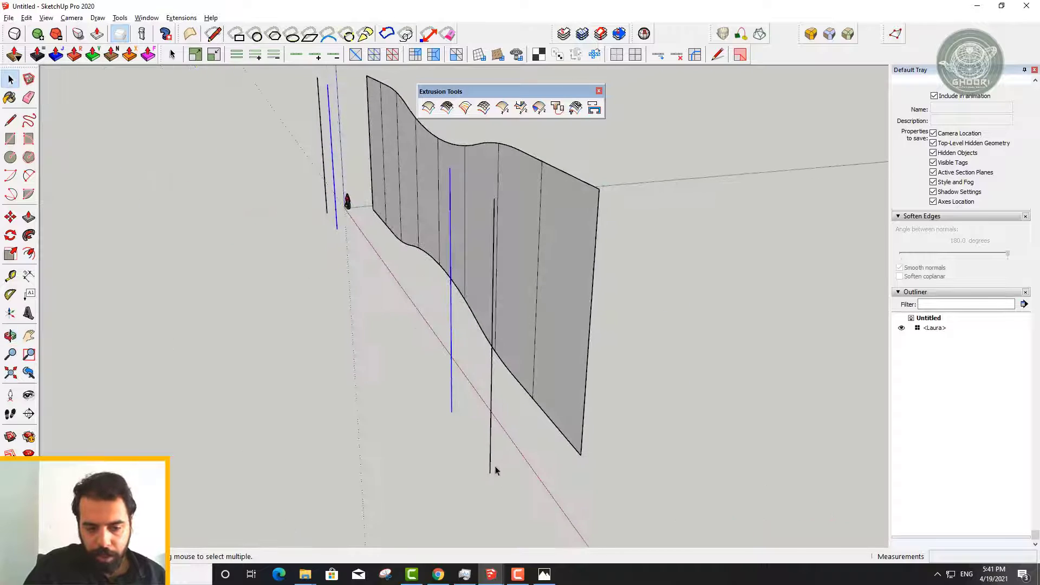
mouse_move(333, 217)
middle_mouse_down()
mouse_move(441, 406)
mouse_move(471, 359)
middle_mouse_up()
key("alt+Tab")
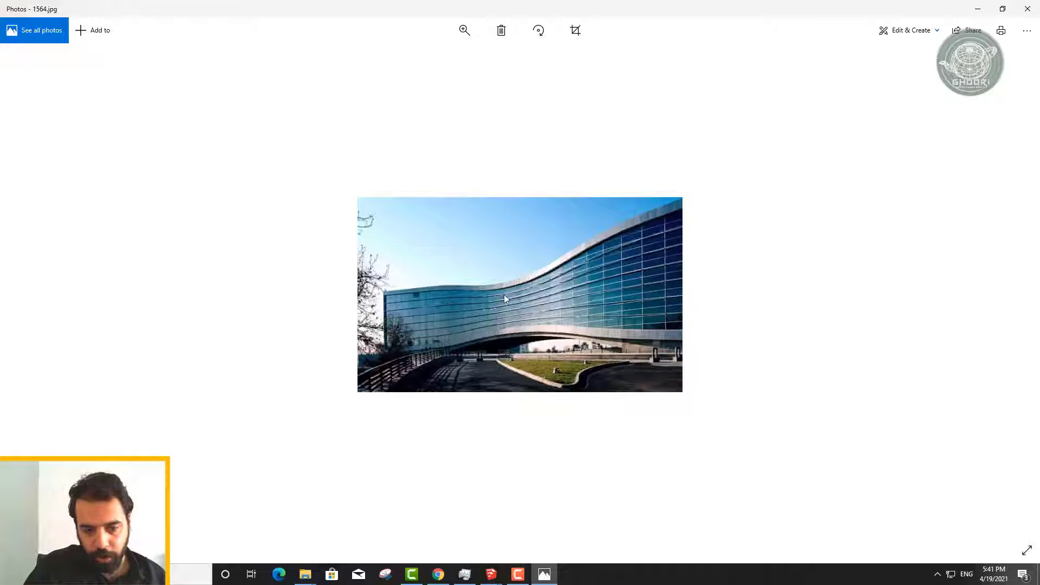
Return to SketchUp from the photo and orbit the wall back into view
key("alt+Tab")
mouse_move(629, 257)
middle_mouse_down()
mouse_move(647, 425)
mouse_move(533, 191)
mouse_move(506, 267)
mouse_move(582, 317)
mouse_move(483, 318)
mouse_move(376, 283)
middle_mouse_up()
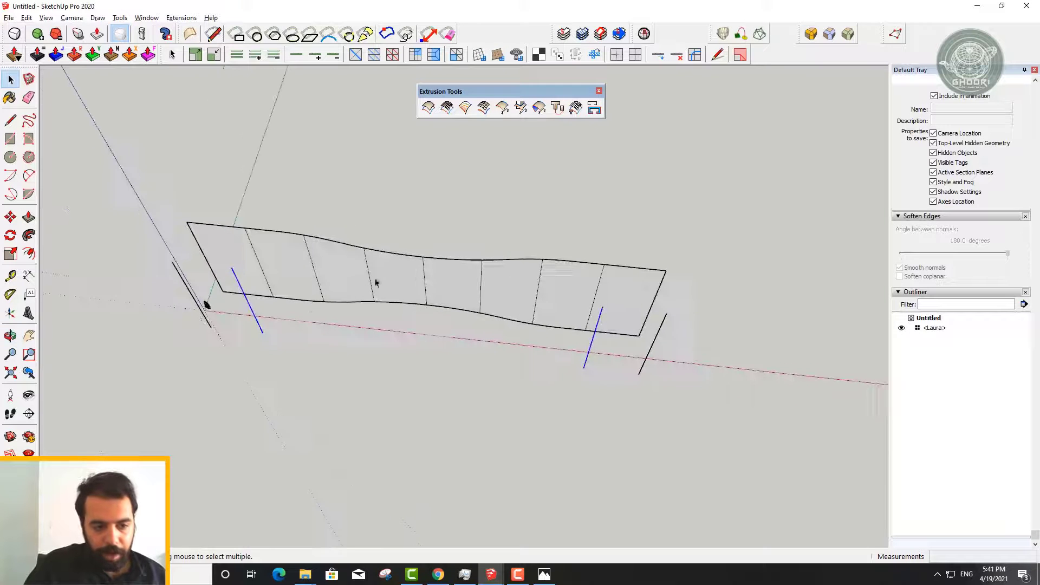
Draw two vertical division lines on the wall from its top edge to its bottom edge
left_click(318, 283)
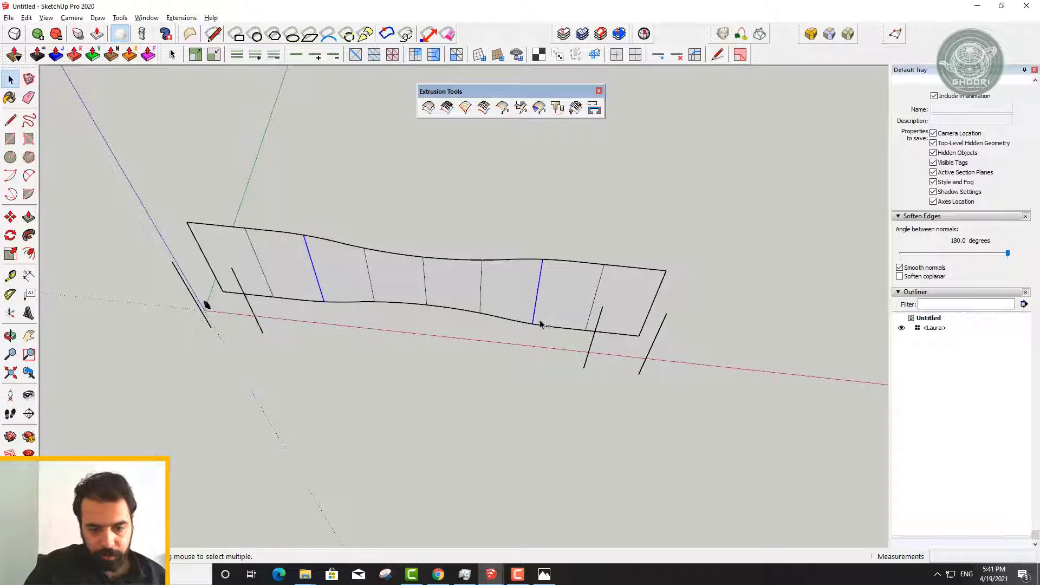
middle_click_drag(540, 324, 466, 344)
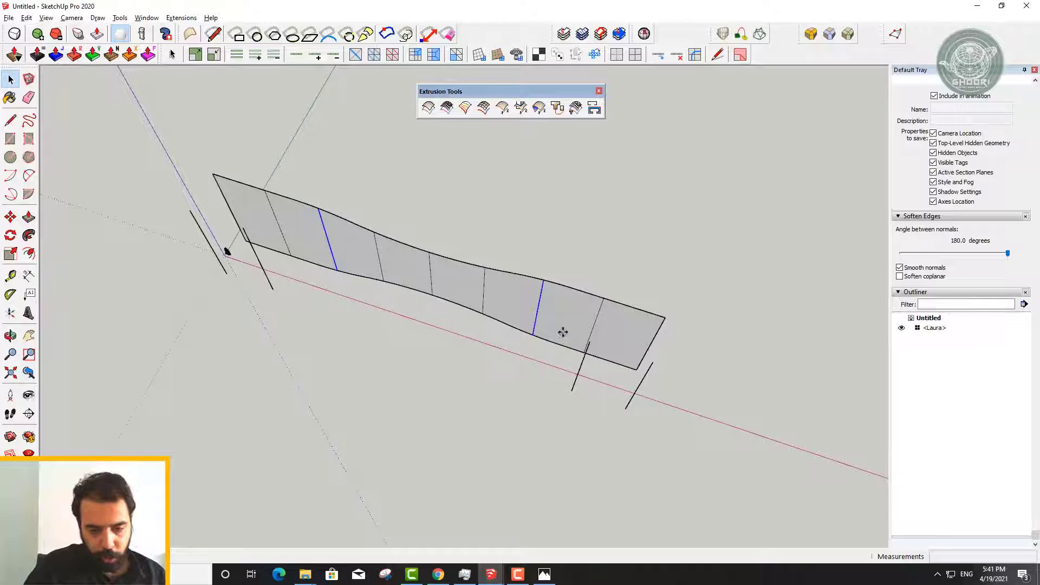
scroll(553, 338, "up", 1)
scroll(536, 335, "up", 1)
key("l")
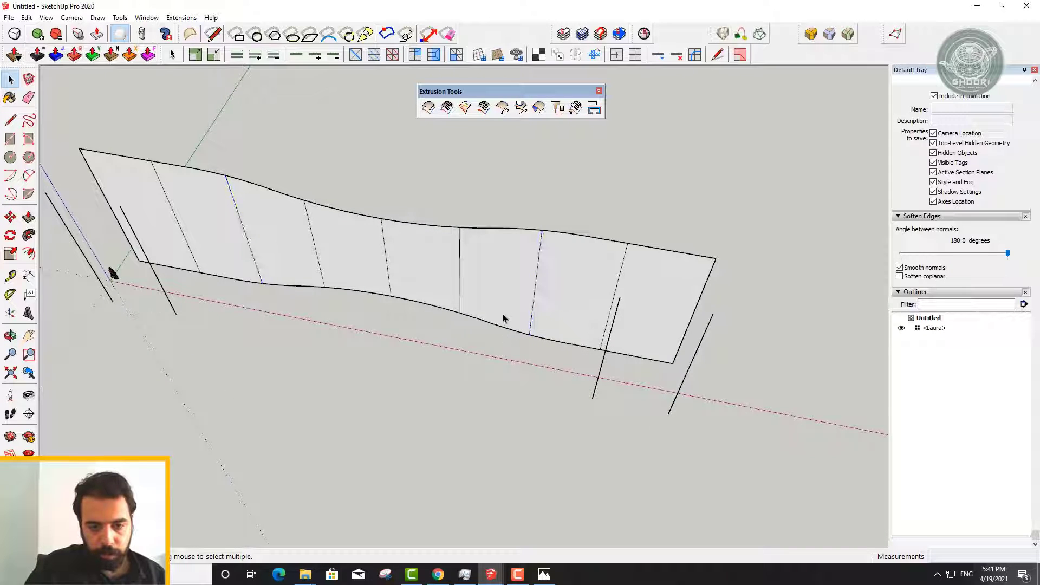
key("ctrl+t")
key("l")
left_click(506, 228)
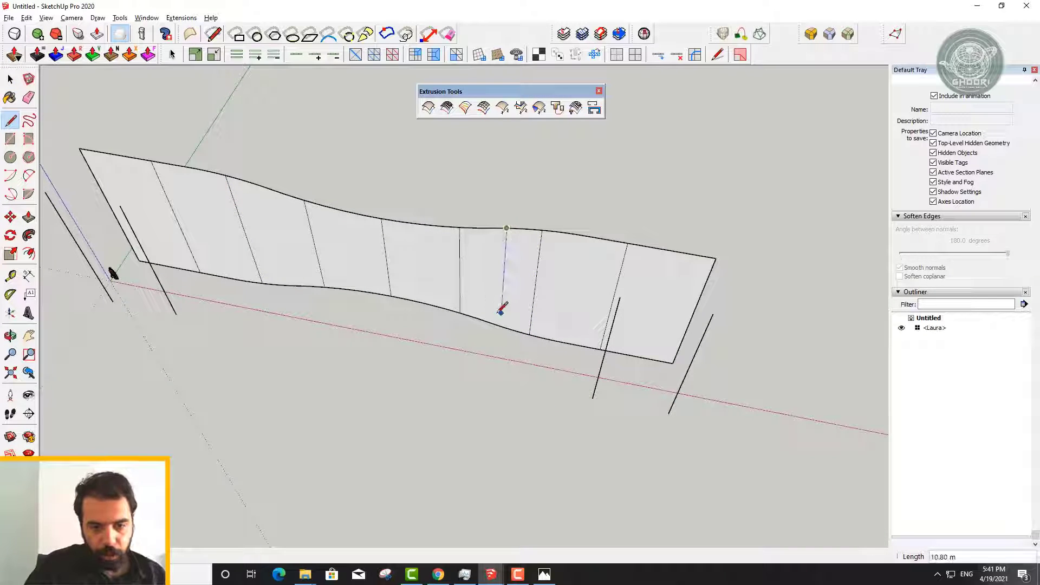
left_click(500, 326)
left_click(265, 187)
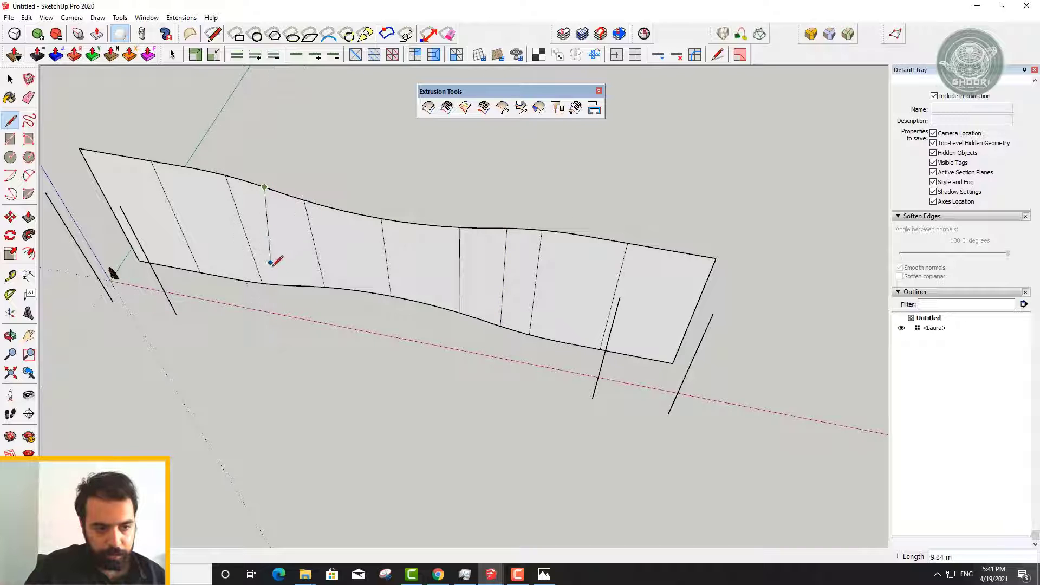
key("Escape")
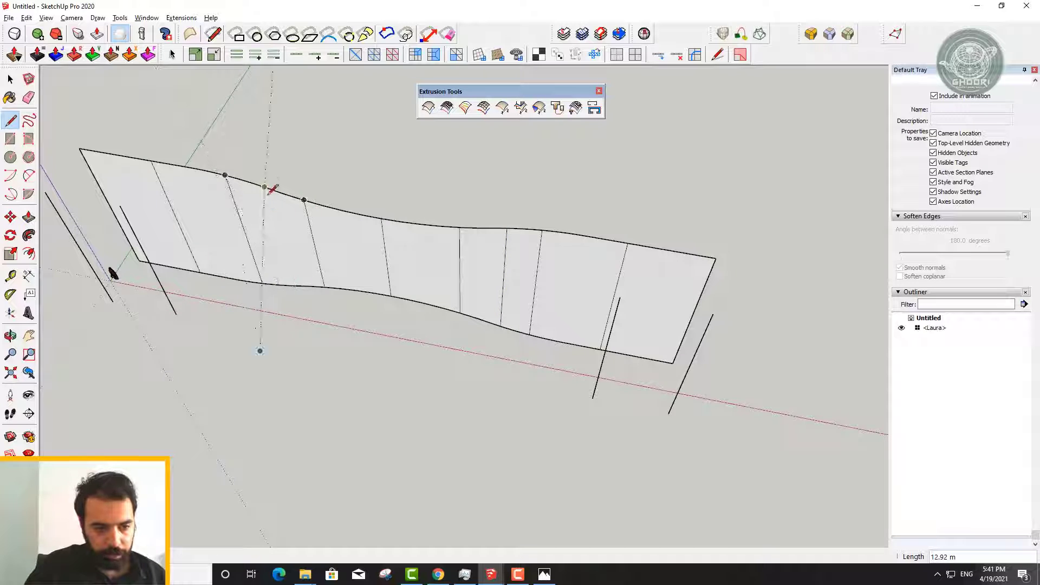
left_click(265, 187)
left_click(292, 285)
key("space")
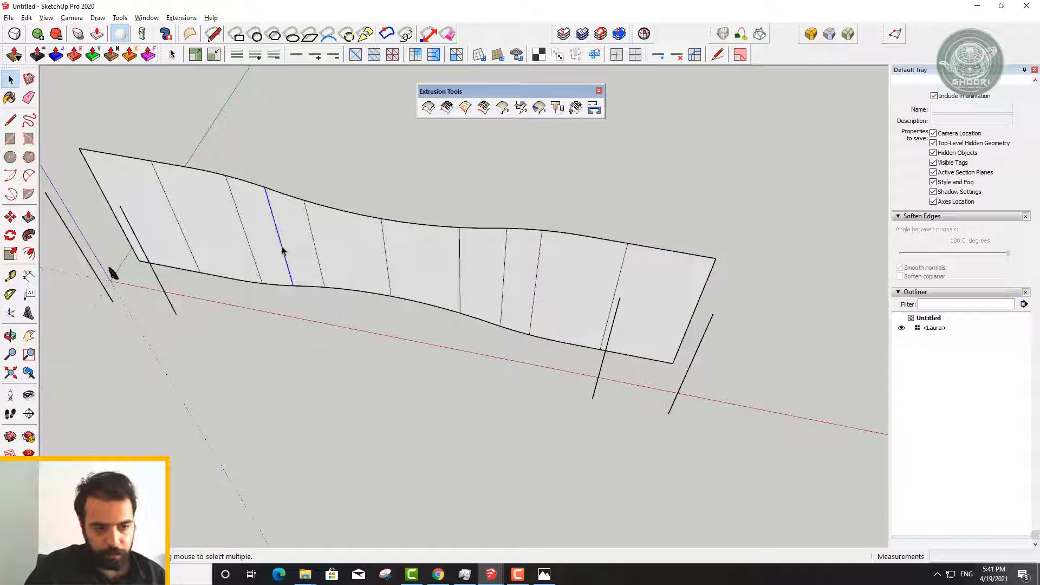
Select a vertical division line and move it off the wall
left_click(505, 271)
middle_click_drag(480, 348, 489, 355)
key("m")
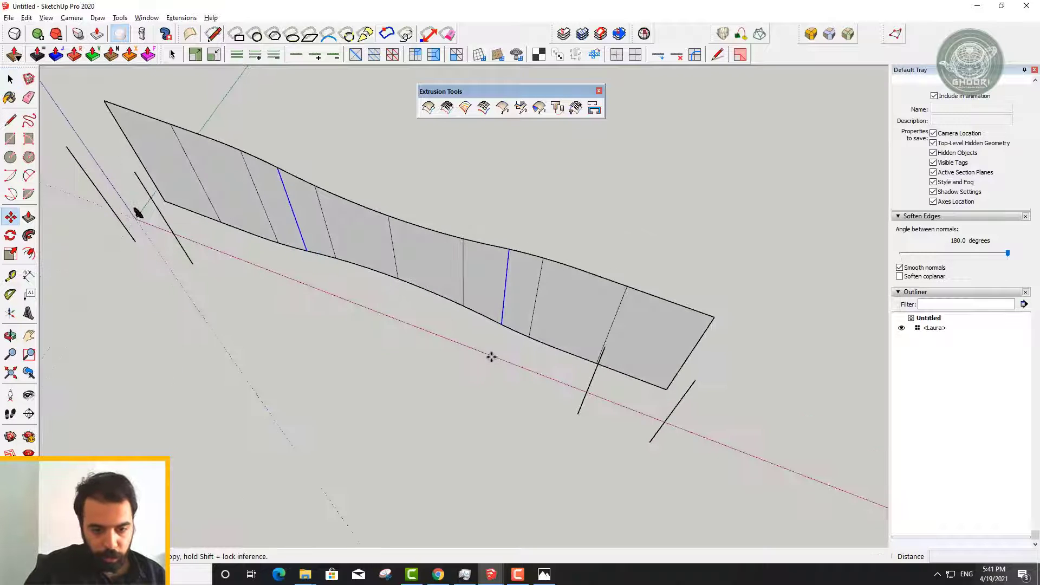
left_click(487, 343)
key("space")
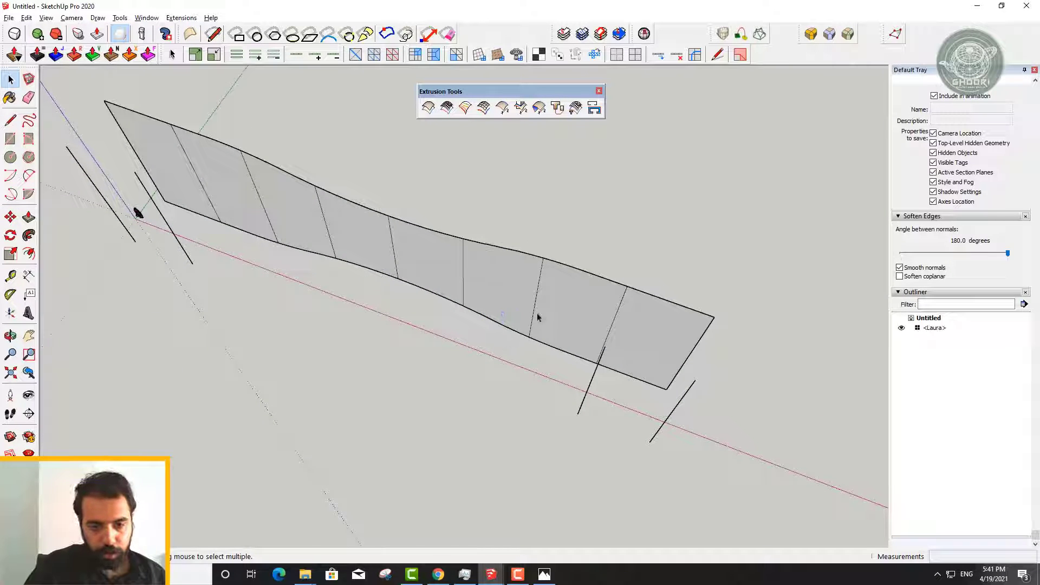
Copy another division line 3 m off the wall, then orbit to view the wall side-on
left_click(535, 314)
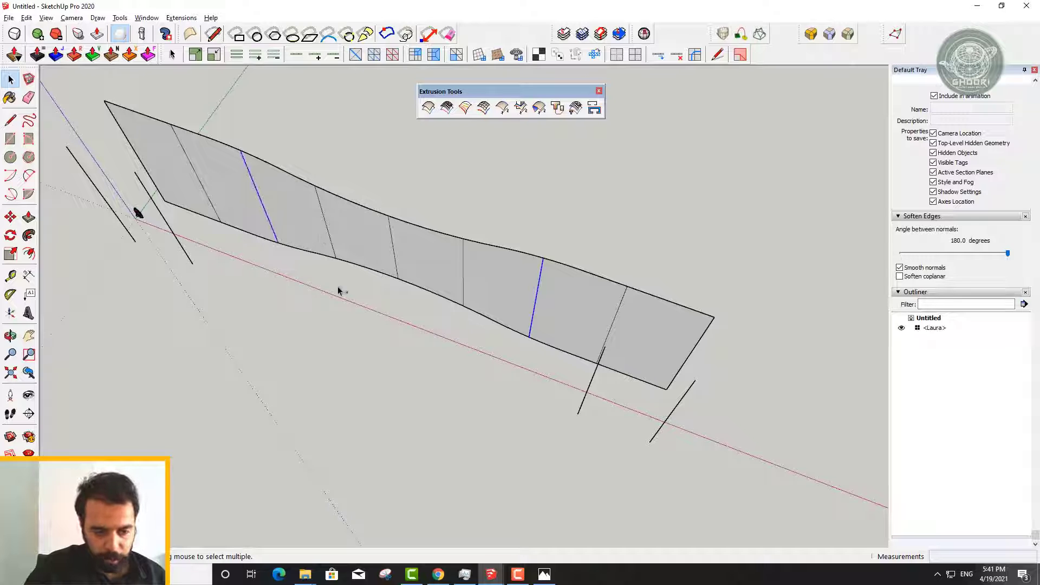
mouse_move(339, 291)
middle_mouse_down()
mouse_move(365, 371)
mouse_move(541, 360)
middle_mouse_up()
key("m")
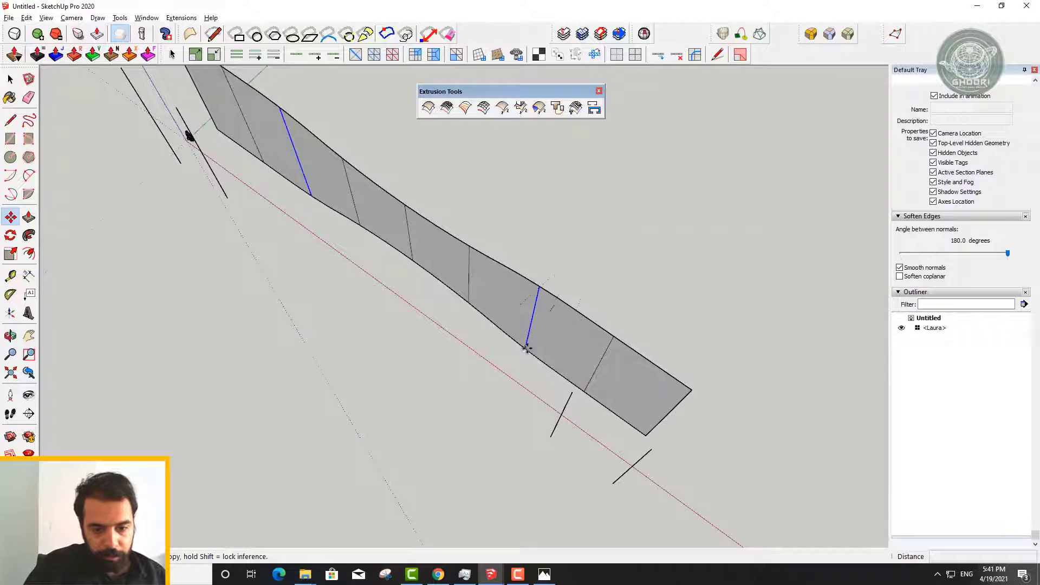
left_click(526, 348)
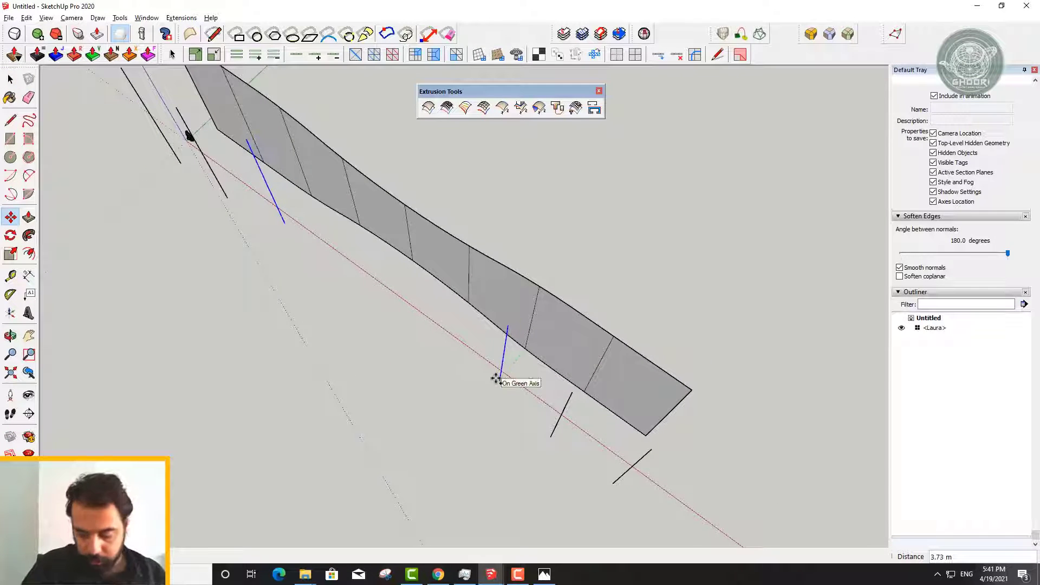
type("3")
left_click(495, 379)
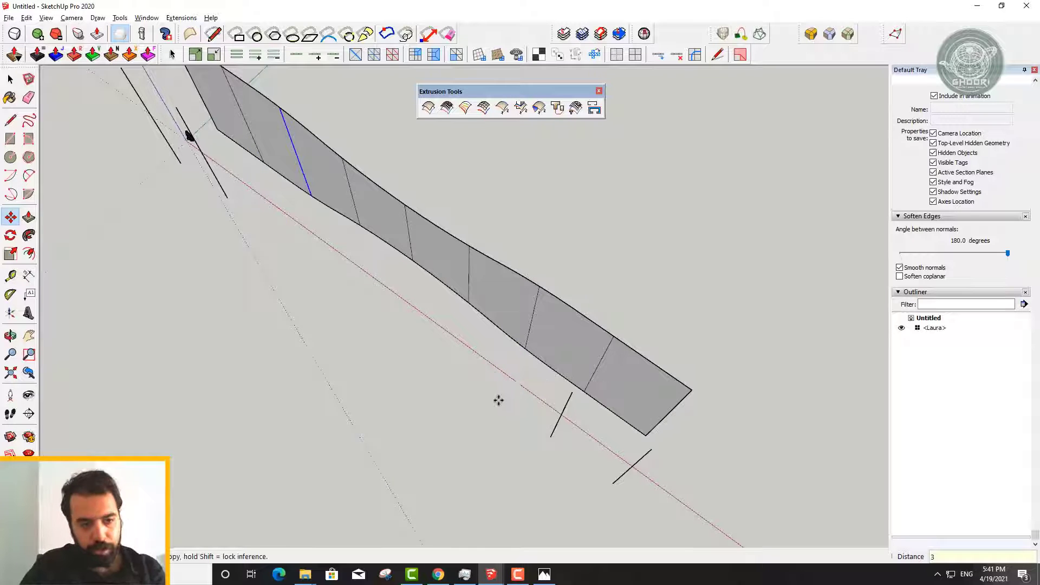
middle_click_drag(497, 399, 498, 176)
Copy two selected division lines 3 m out from the wall along the green axis
key("space")
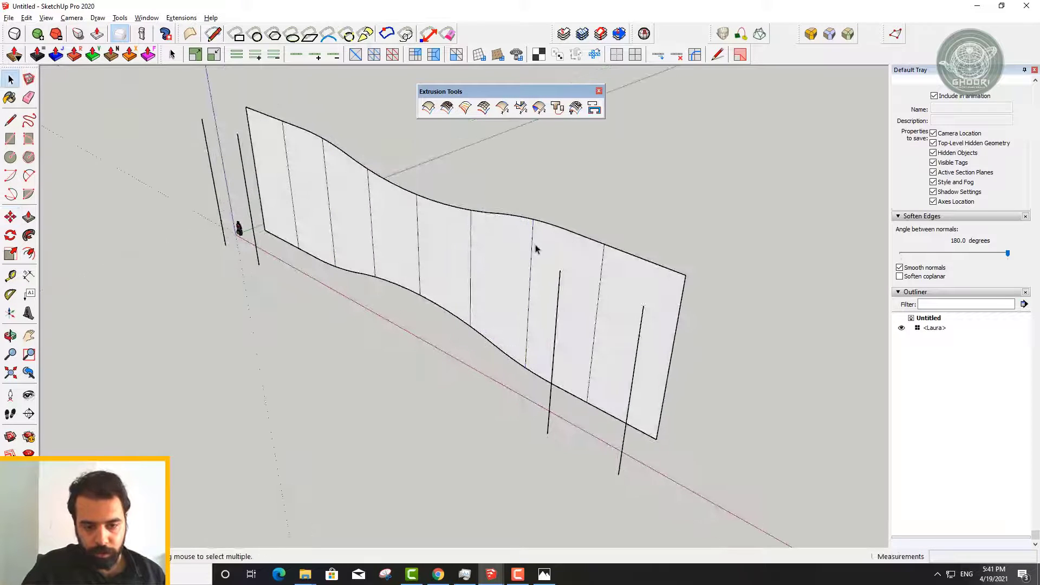
key("ctrl+t")
left_click(533, 248)
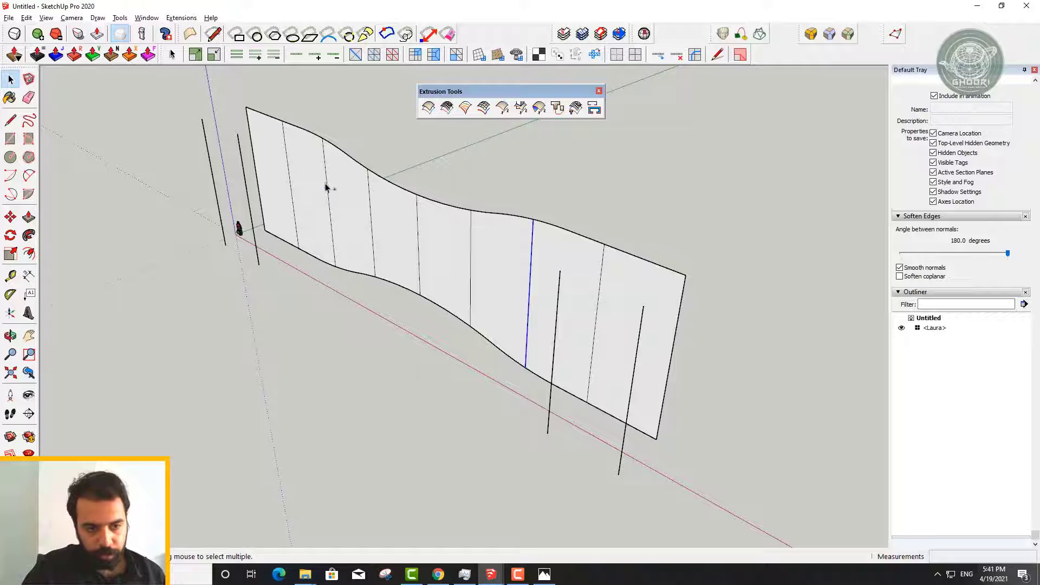
left_click(326, 189, "ctrl")
left_click(328, 195)
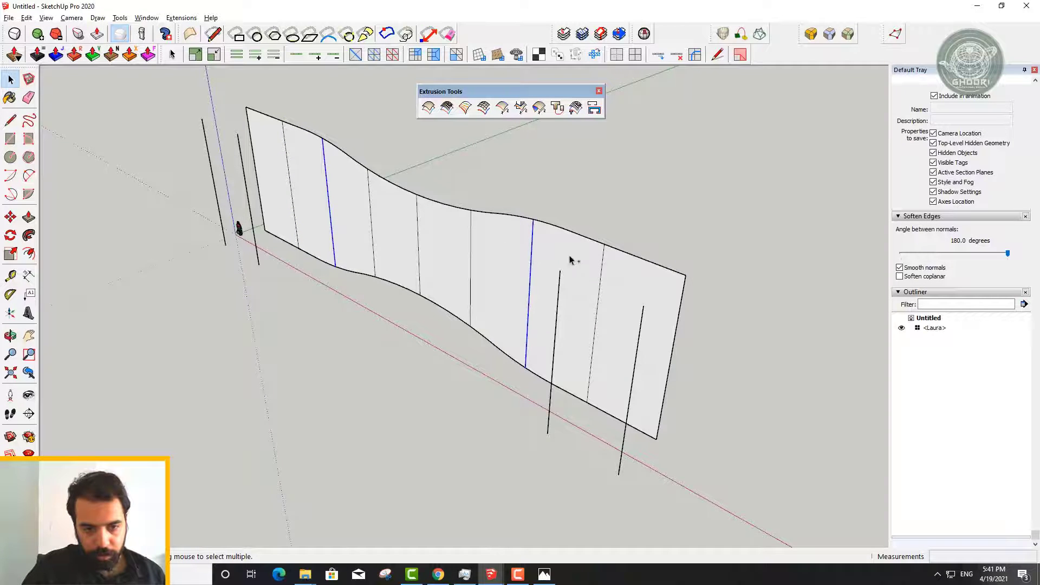
mouse_move(570, 260)
middle_mouse_down()
mouse_move(76, 162)
mouse_move(258, 173)
mouse_move(324, 243)
mouse_move(260, 218)
mouse_move(379, 206)
mouse_move(550, 228)
mouse_move(517, 278)
mouse_move(517, 312)
middle_mouse_up()
key("m")
left_click(510, 325)
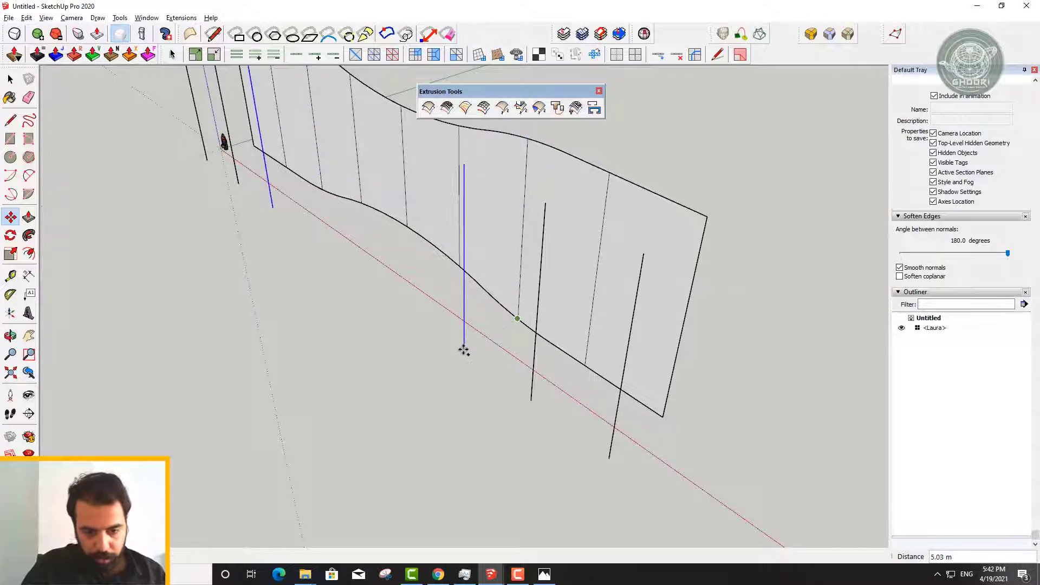
type("3")
key("Return")
mouse_move(380, 350)
middle_mouse_down()
mouse_move(427, 378)
mouse_move(495, 509)
mouse_move(697, 444)
middle_mouse_up()
key("space")
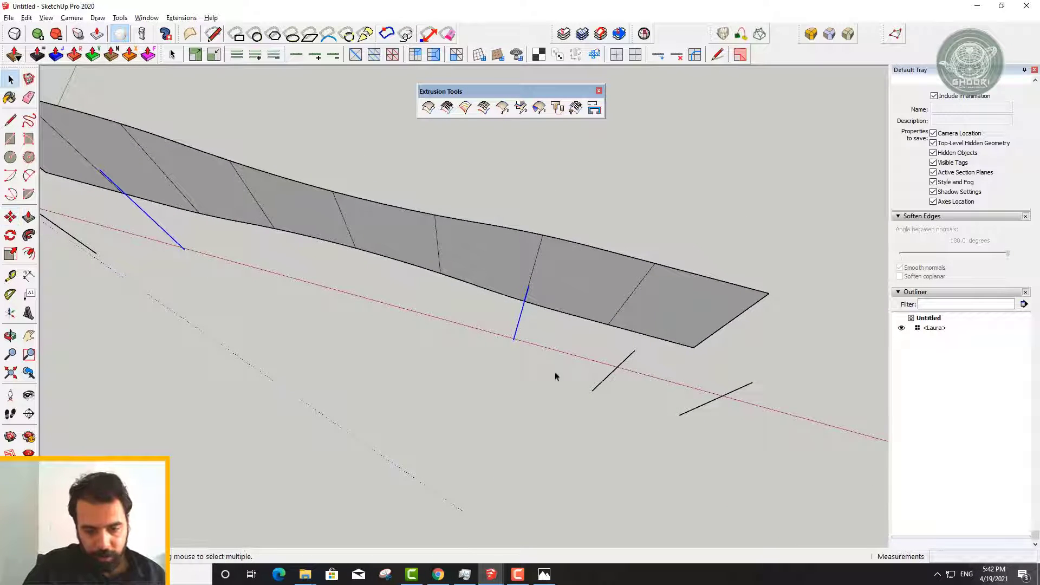
Copy another division line out at the 1.5 m offset, then select the wall's middle face
mouse_move(555, 373)
middle_mouse_down()
mouse_move(513, 341)
mouse_move(464, 267)
mouse_move(470, 284)
middle_mouse_up()
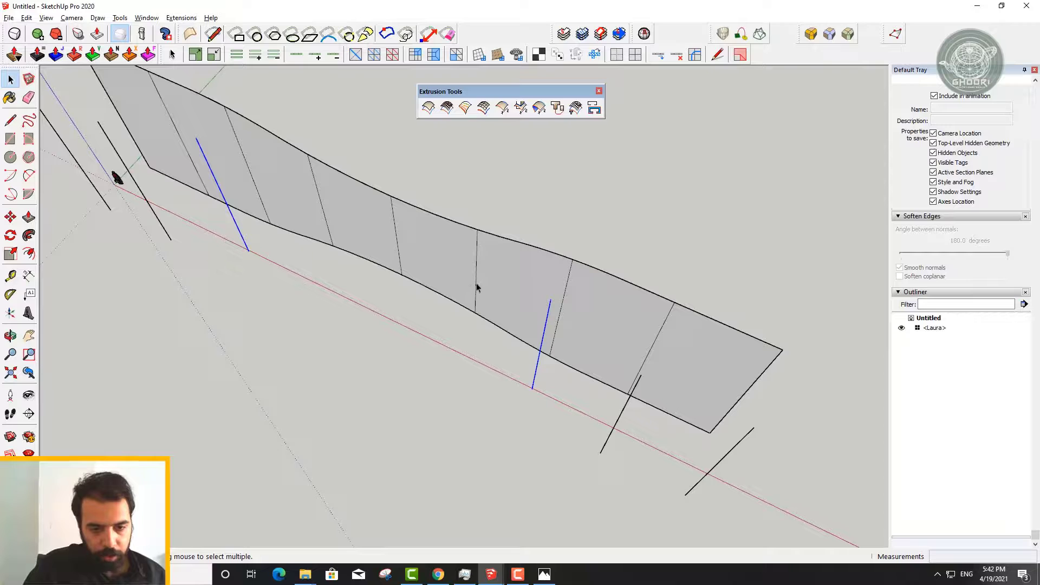
left_click(328, 223)
middle_click_drag(396, 286, 475, 304)
key("m")
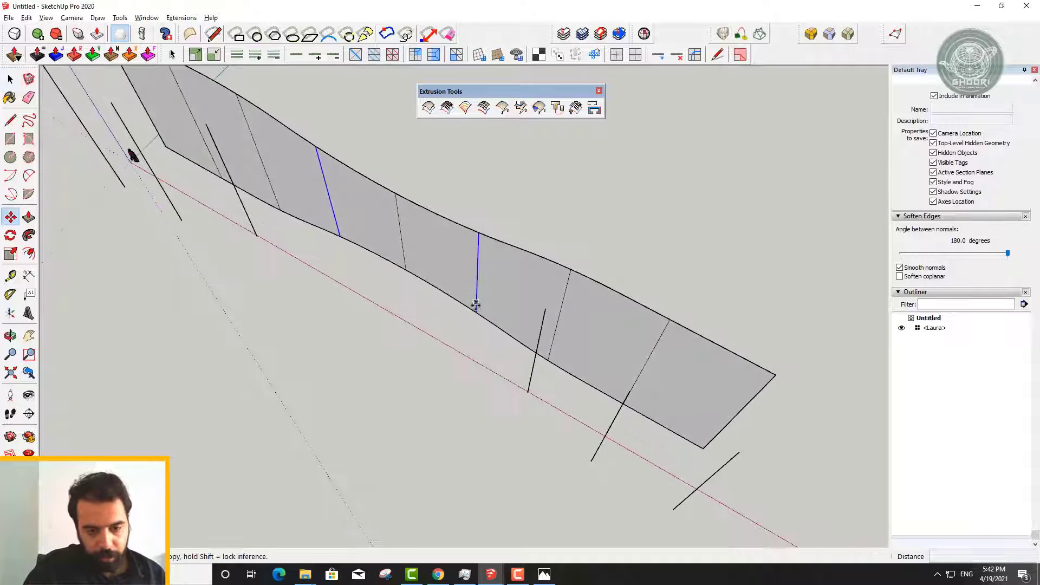
left_click(476, 311)
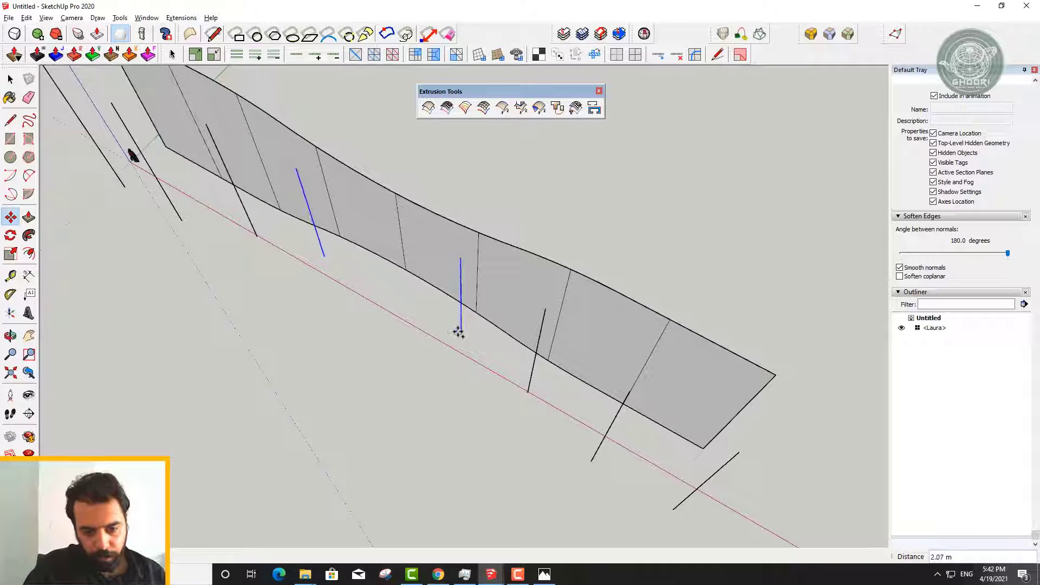
type("5")
key("Return")
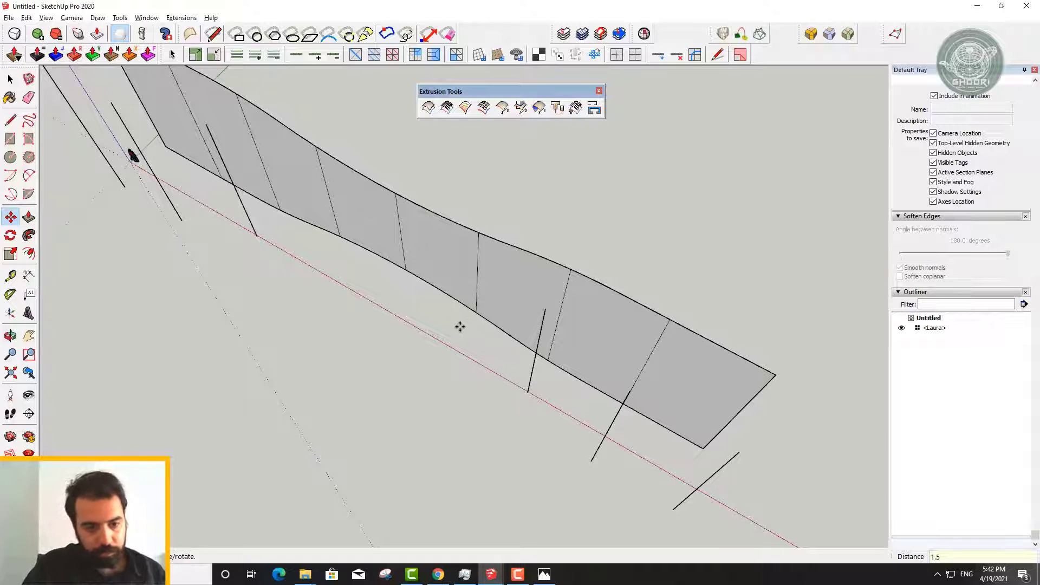
key("space")
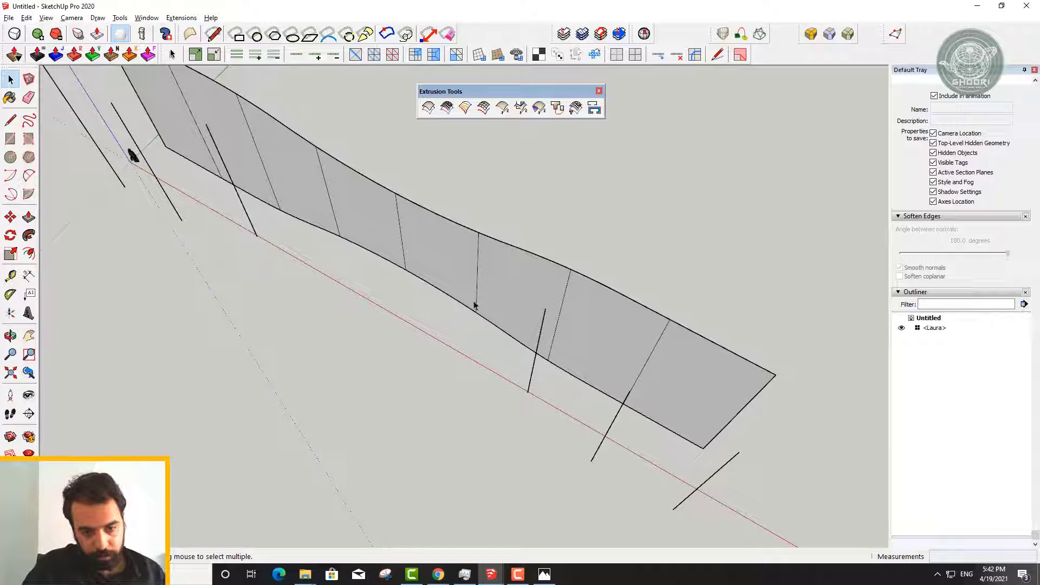
left_click(473, 304)
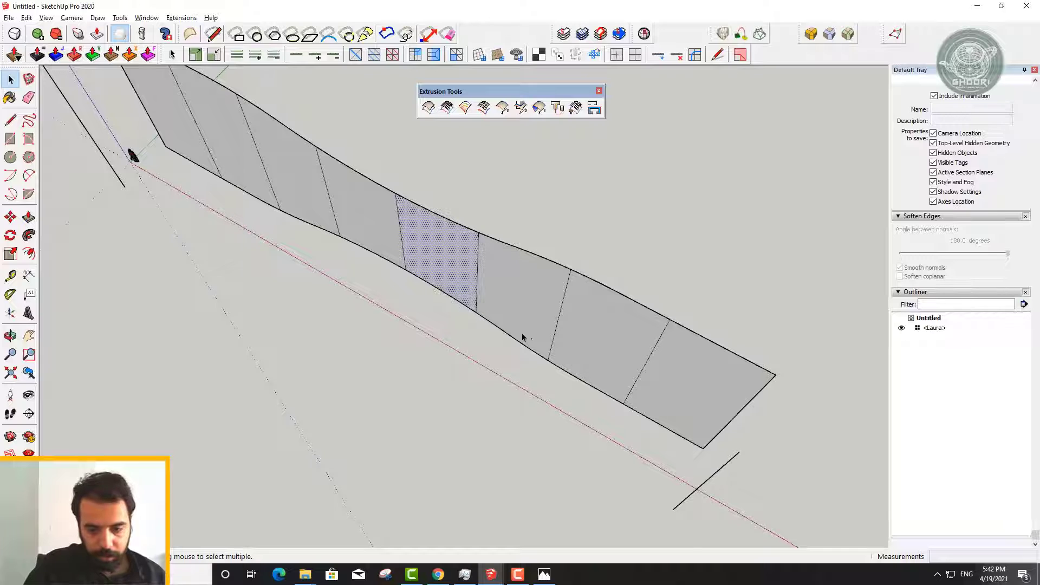
Select the rightmost wall face and its division line, then save the model to the Desktop as asaasass
left_click(649, 364)
left_click(643, 370)
middle_click_drag(642, 370, 567, 376)
key("ctrl+s")
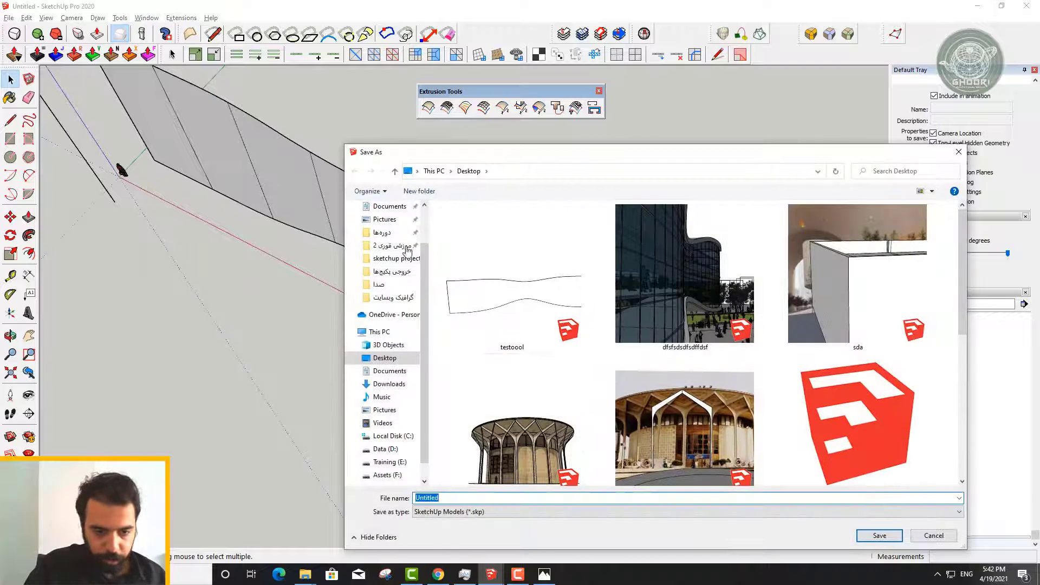
type("asaasass")
left_click(877, 535)
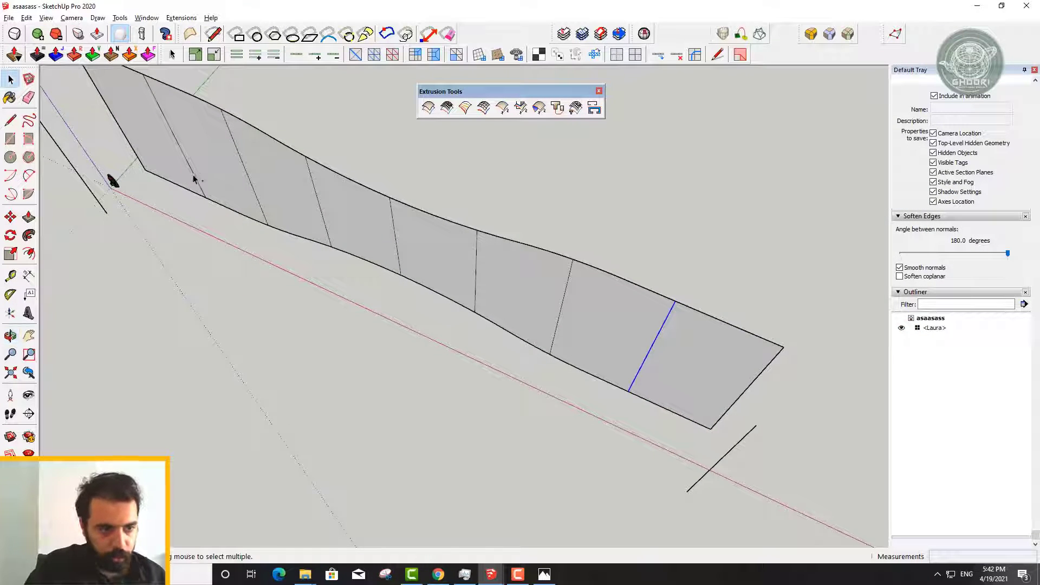
Copy the selected fin line 5 m from its bottom end
middle_click_drag(210, 191, 325, 327)
key("m")
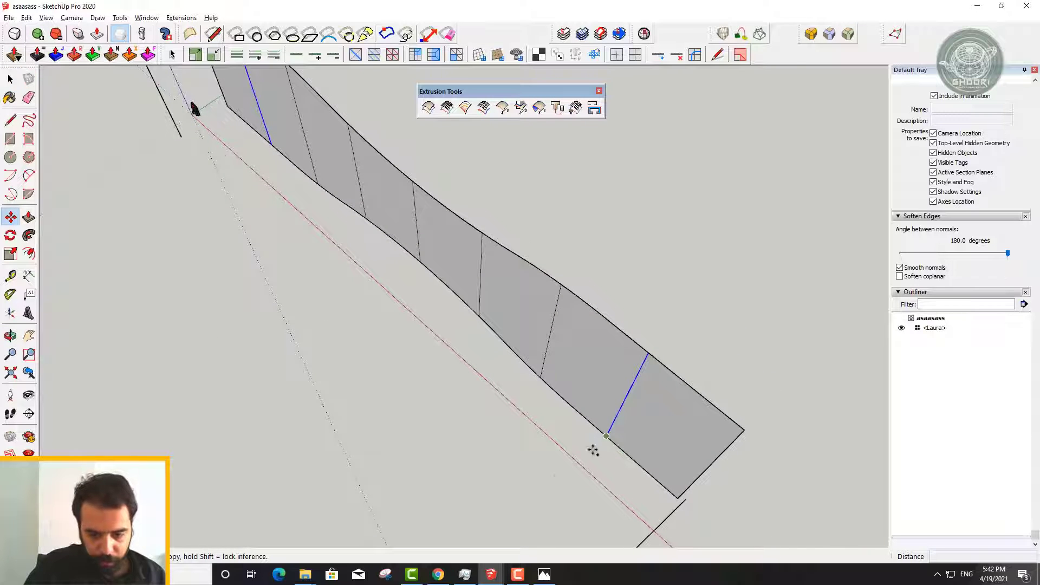
left_click(593, 450)
type("5")
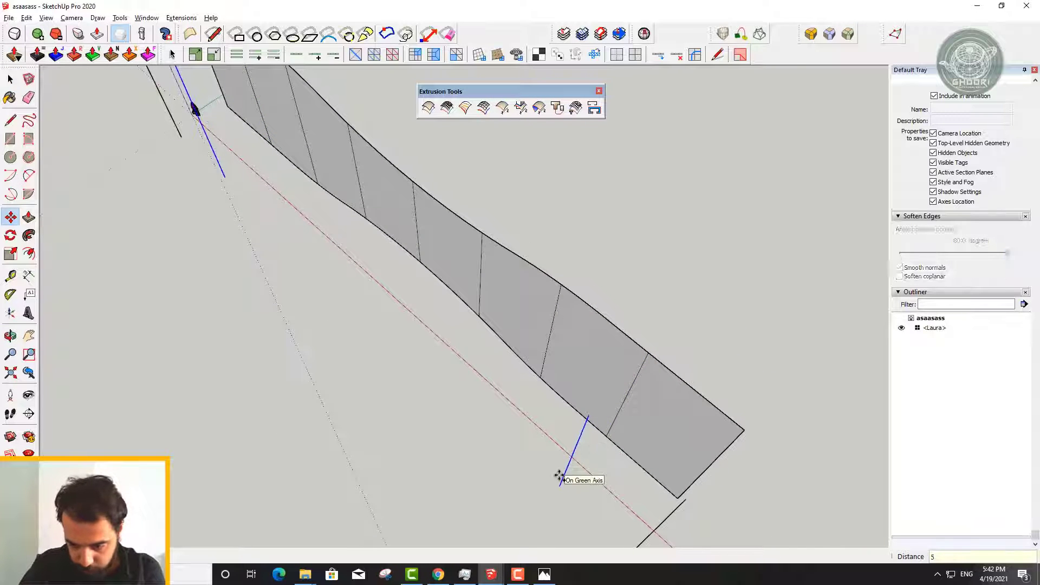
key("Return")
Select another vertical division line and copy it by the typed offset
mouse_move(475, 436)
middle_mouse_down()
mouse_move(511, 314)
mouse_move(546, 331)
middle_mouse_up()
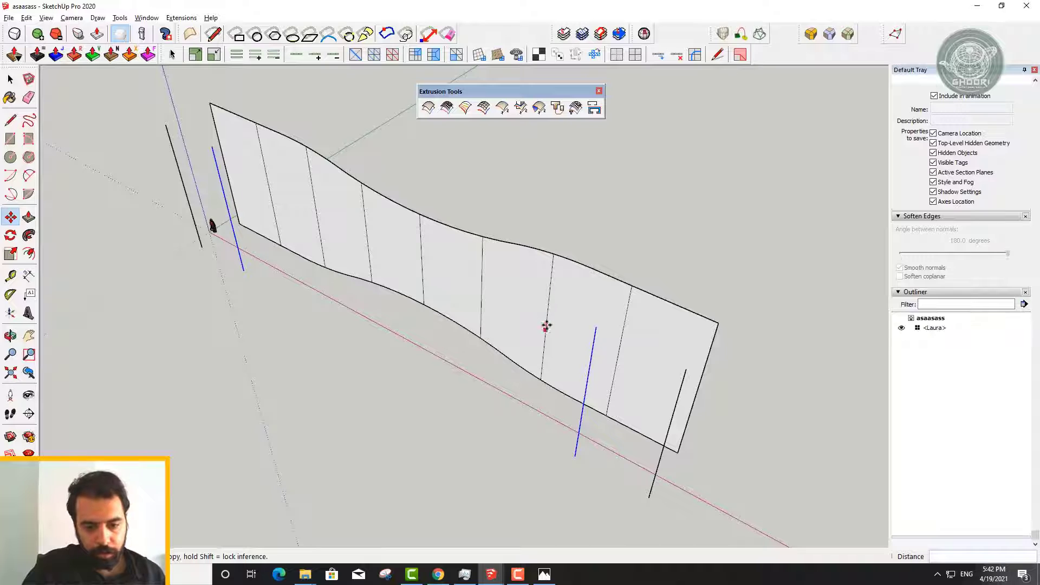
key("space")
left_click(546, 326)
middle_click_drag(322, 242, 341, 330)
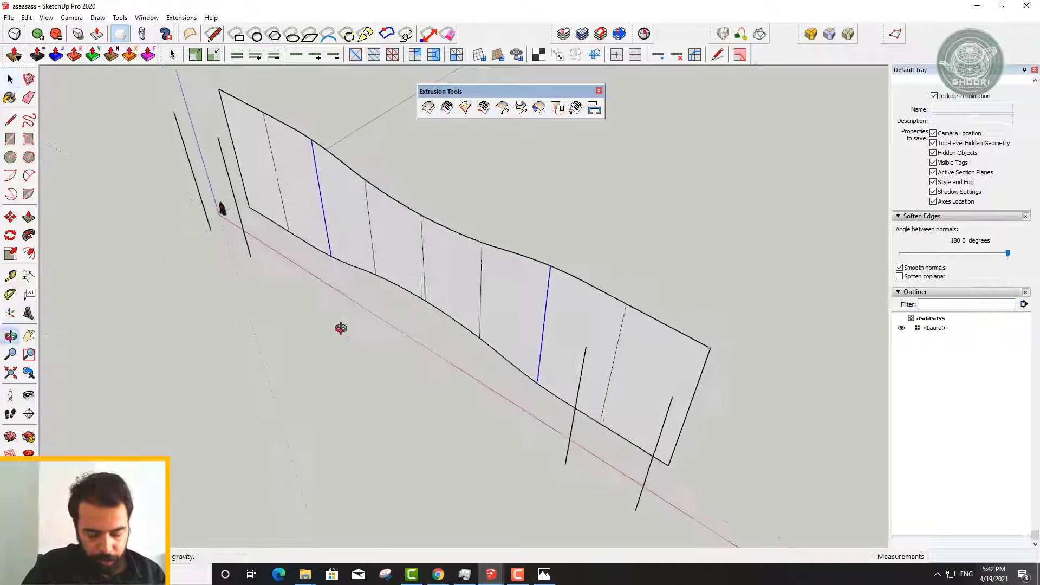
key("m")
left_click(330, 257)
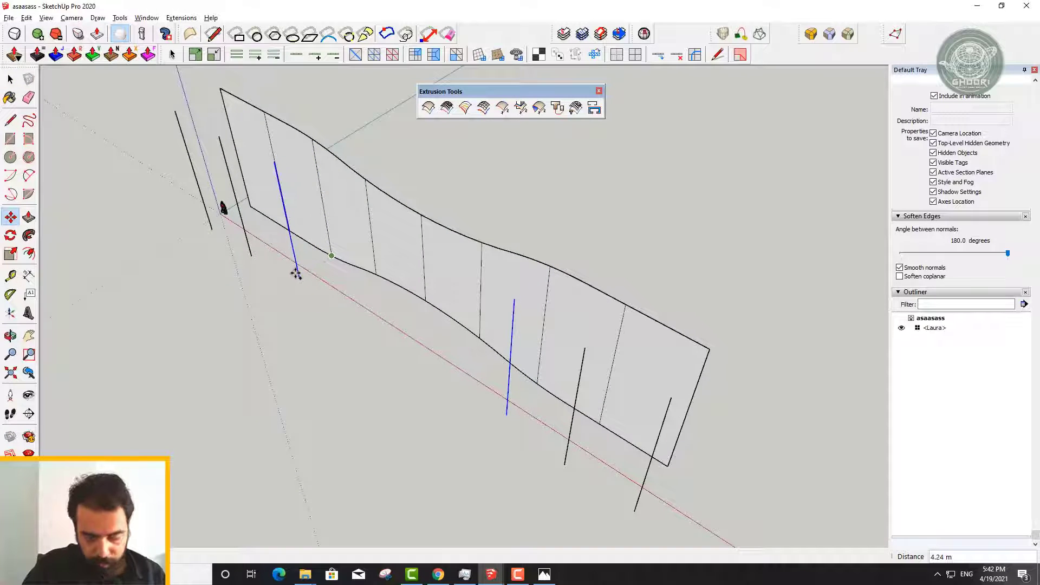
key("Return")
Select two more division lines and copy them 1.5 m along the wall
key("space")
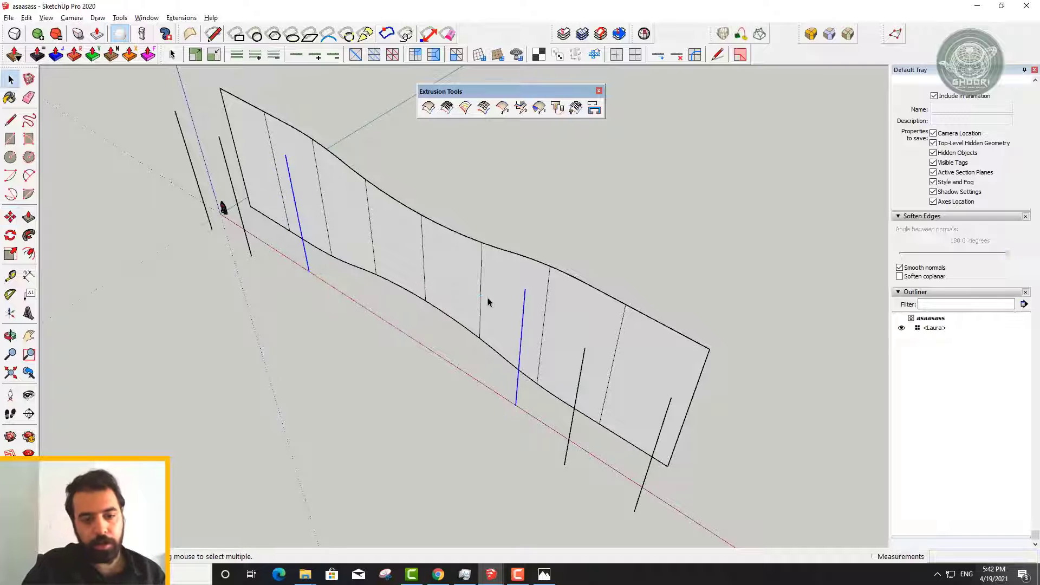
left_click(480, 297)
left_click(373, 242, "ctrl")
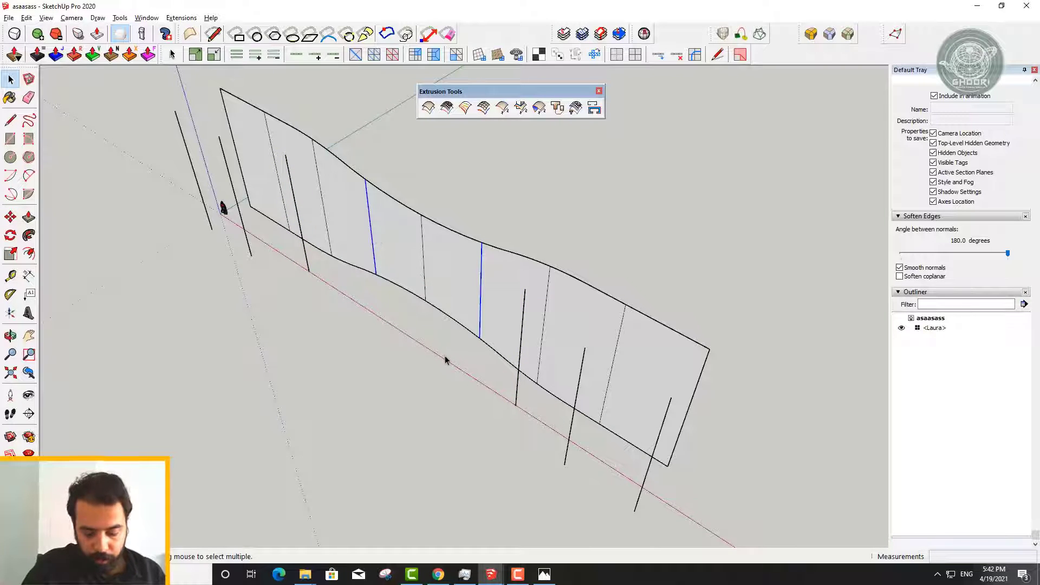
key("m")
left_click(479, 338)
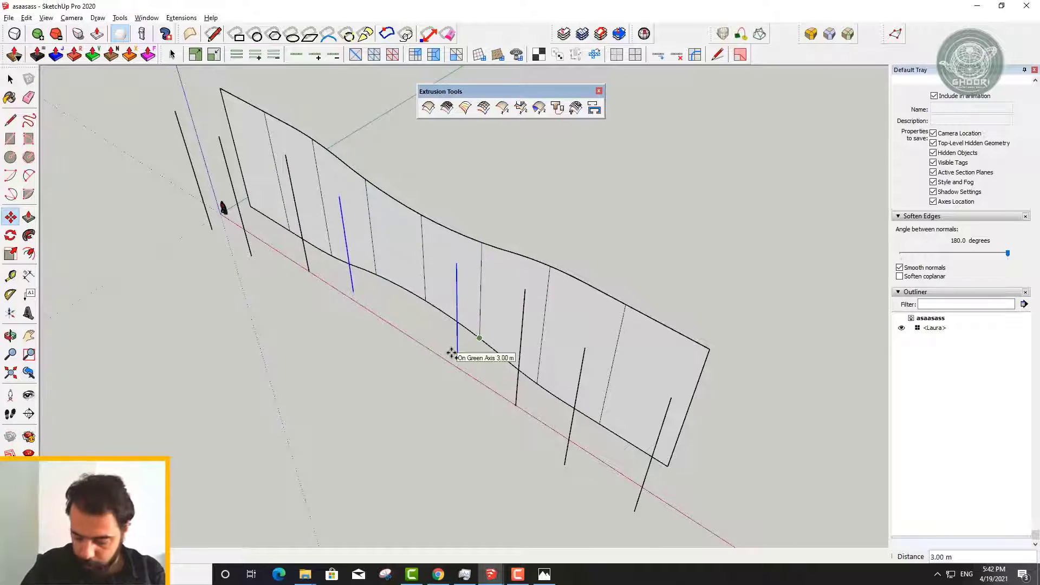
type("1.5")
key("Return")
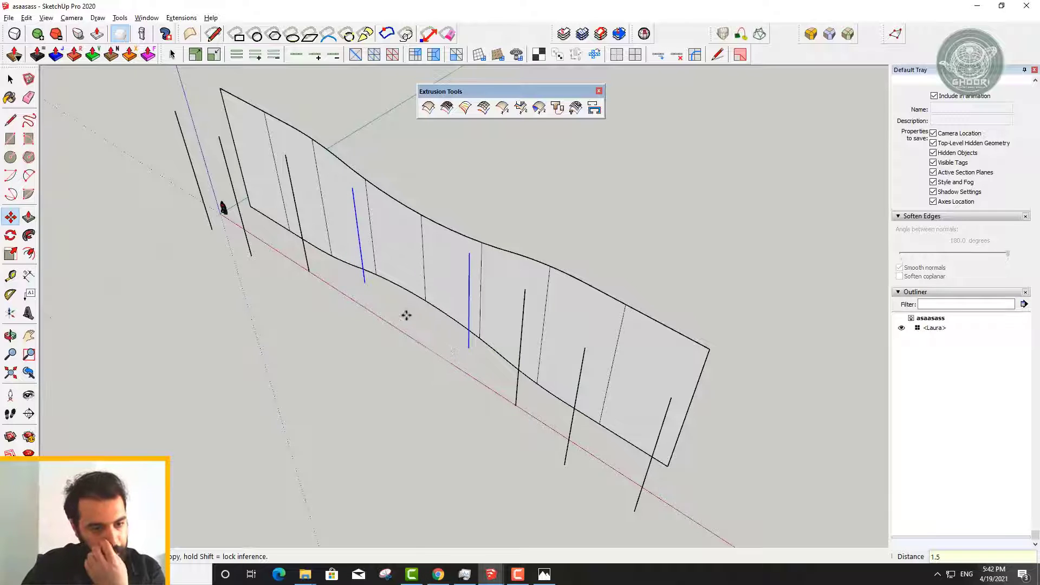
From a low frontal view, add another fin line to the selection
mouse_move(406, 313)
middle_mouse_down()
mouse_move(491, 398)
mouse_move(431, 429)
middle_mouse_up()
key("space")
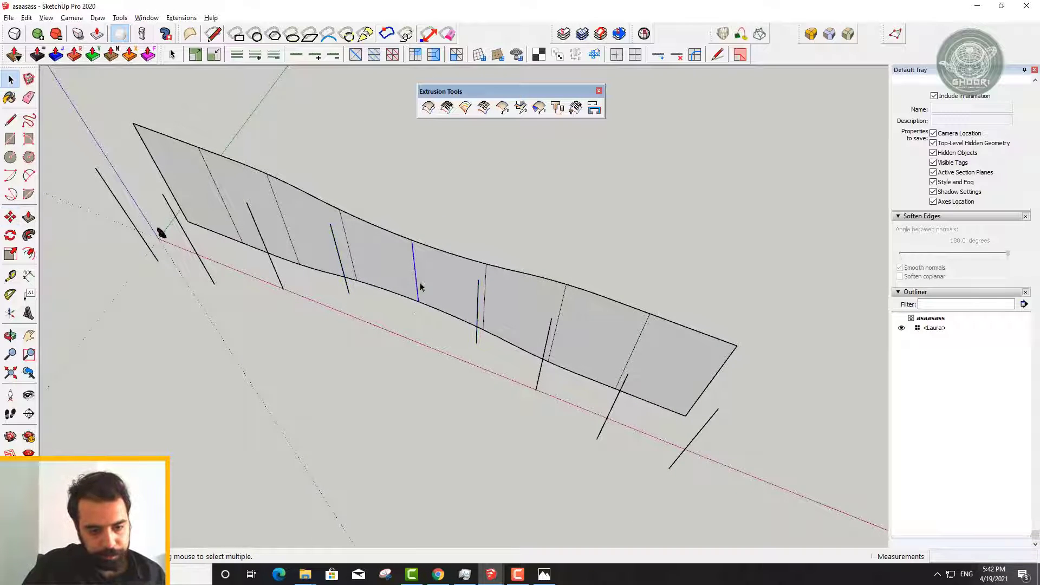
mouse_move(390, 336)
middle_mouse_down()
mouse_move(559, 320)
mouse_move(347, 345)
middle_mouse_up()
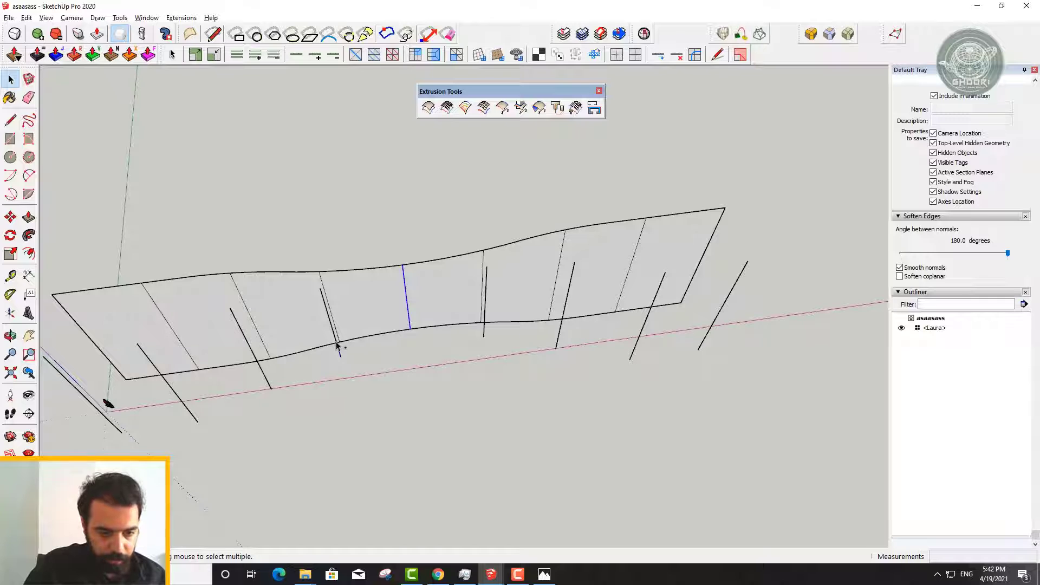
left_click(187, 411, "ctrl")
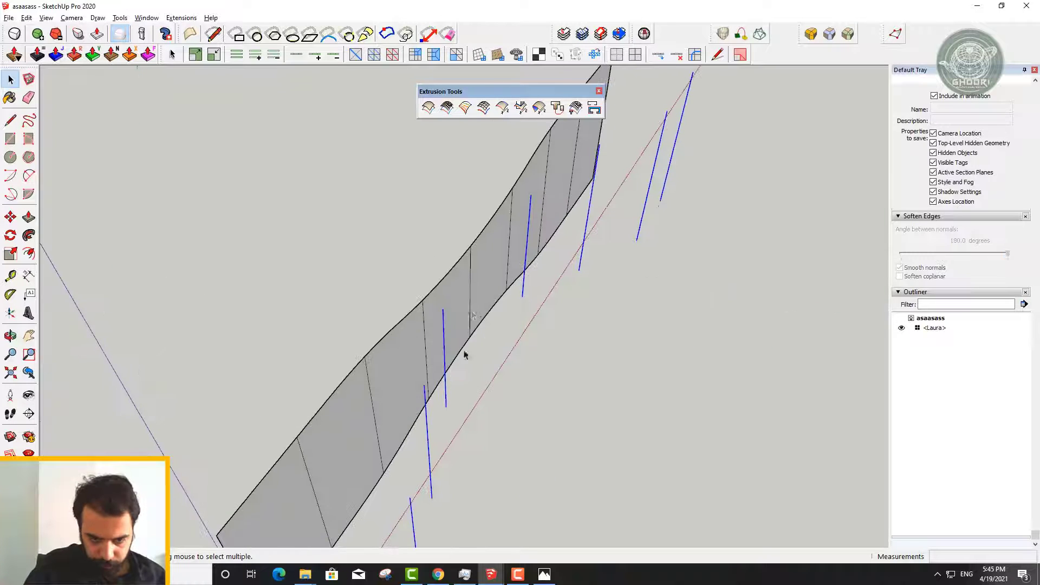
Move the chosen fin lines off to the right of the wall
scroll(375, 488, "down", 4)
scroll(547, 360, "down", 3)
middle_click_drag(547, 359, 351, 388)
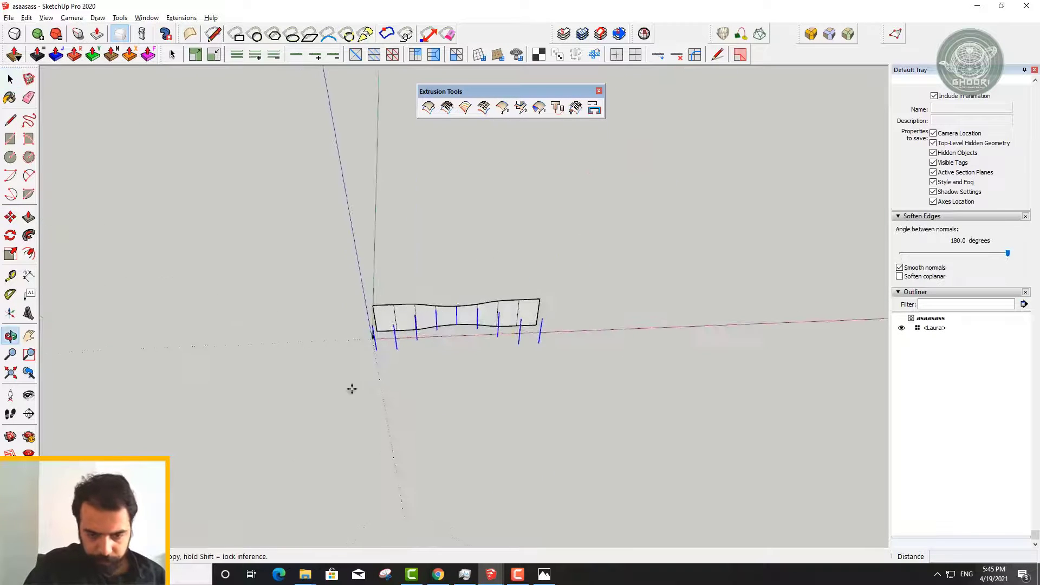
key("m")
left_click(688, 357)
middle_click_drag(690, 357, 801, 325)
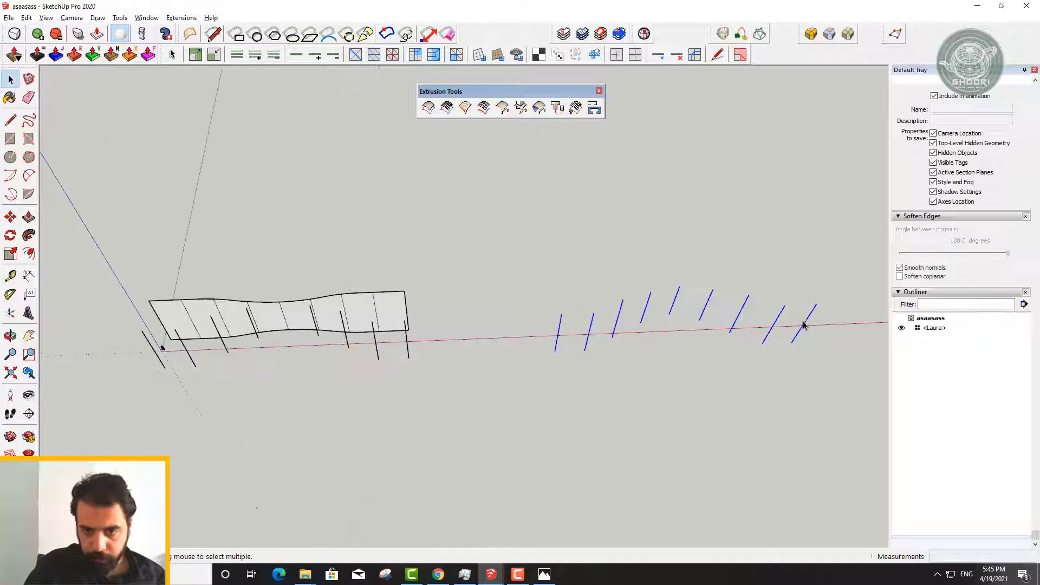
scroll(637, 333, "up", 3)
key("space")
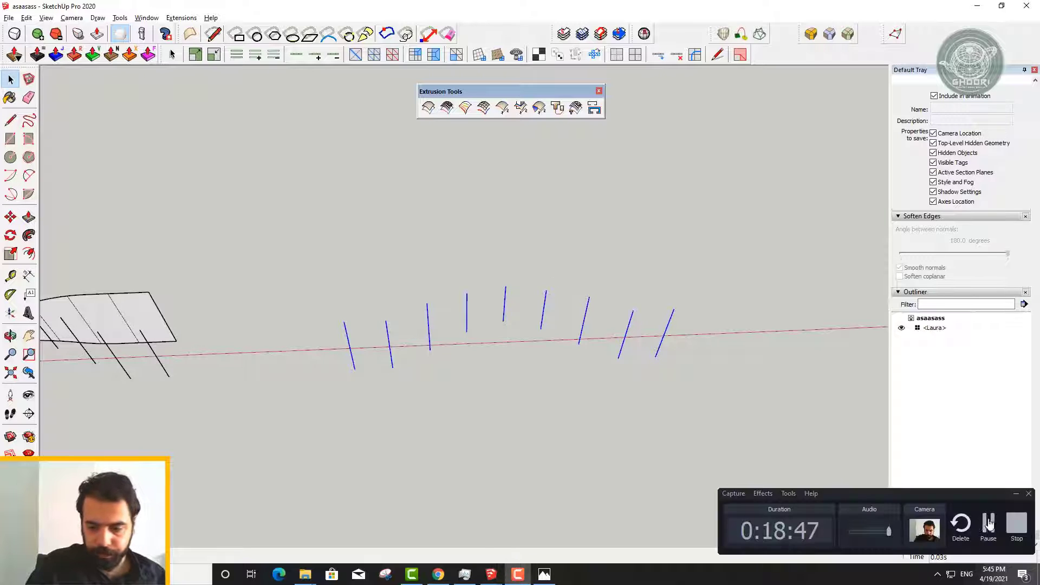
Select the two fin lines at the wall end and move them
left_click(526, 582)
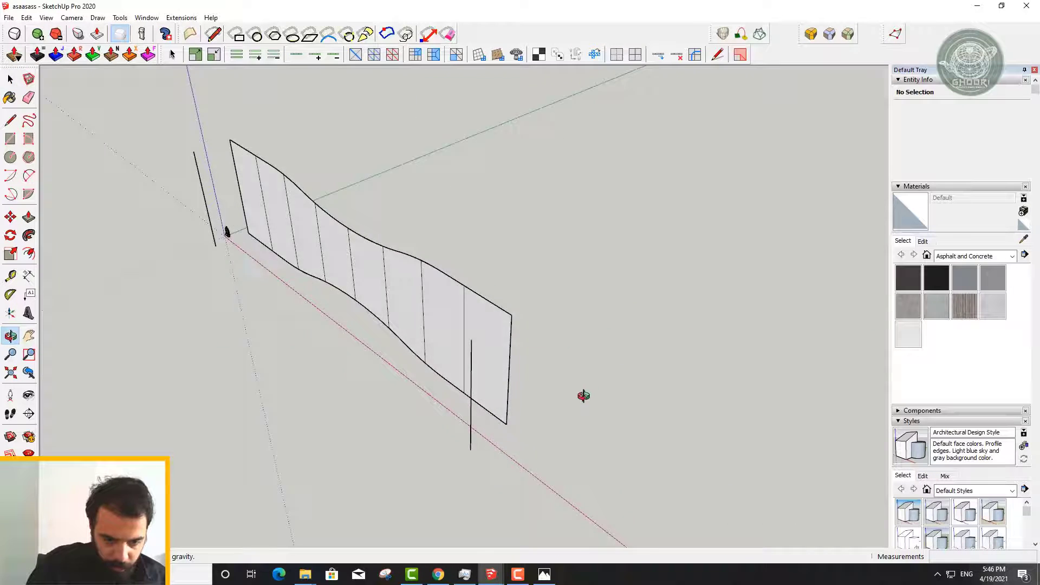
mouse_move(583, 395)
left_mouse_down()
mouse_move(409, 219)
mouse_move(356, 201)
mouse_move(318, 203)
left_mouse_up()
key("space")
middle_click_drag(318, 203, 366, 246)
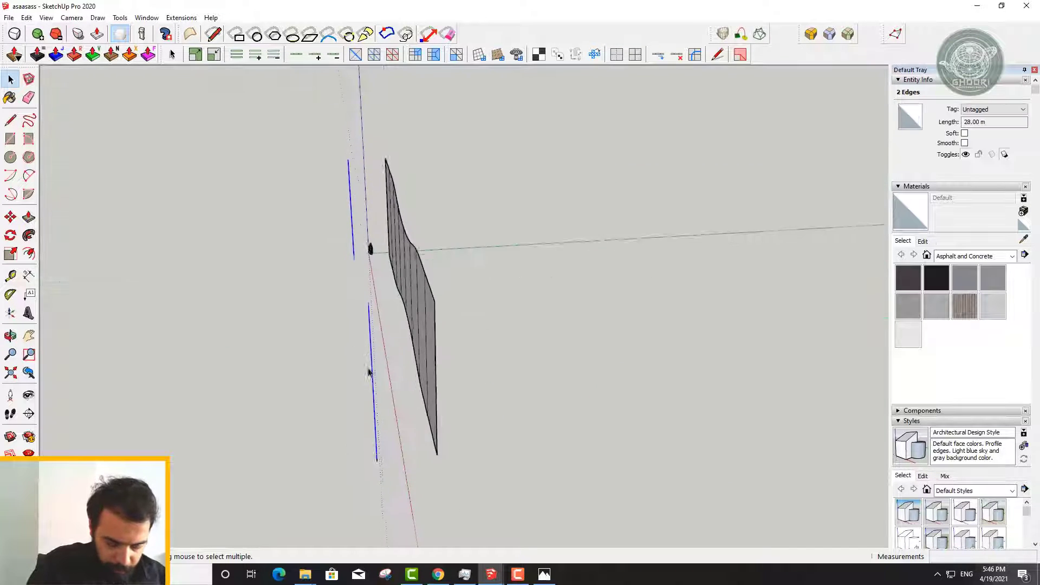
key("m")
left_click(369, 466)
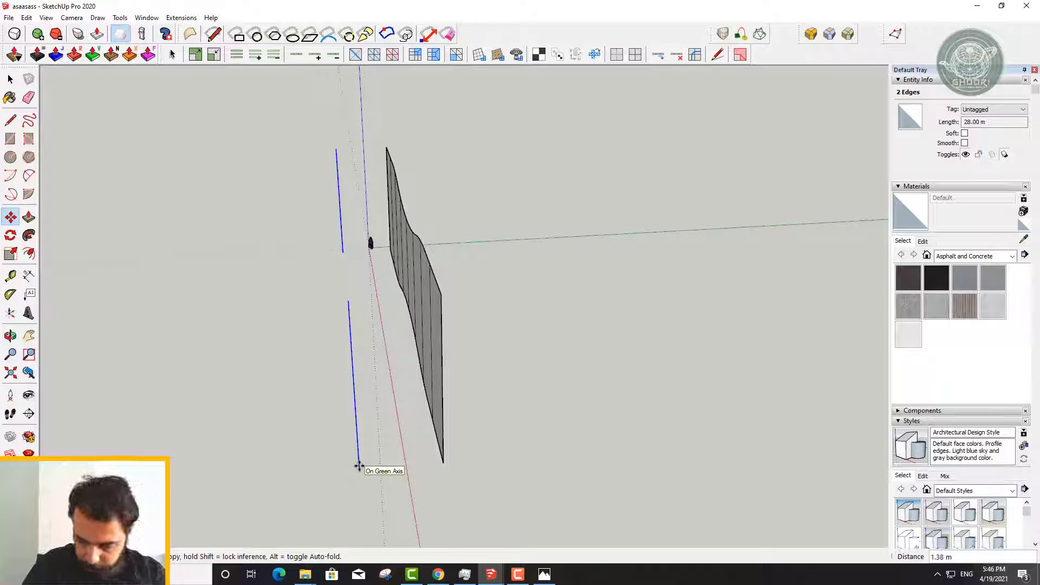
type("1.")
key("Return")
Move a stray fin line lying on the wall face
middle_click_drag(397, 386, 587, 424)
key("space")
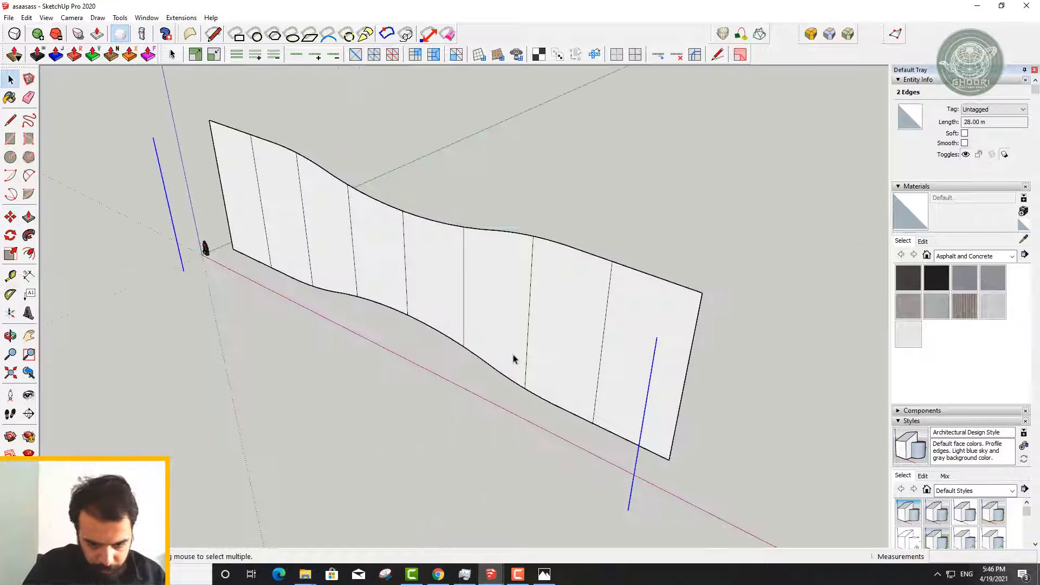
left_click(309, 254)
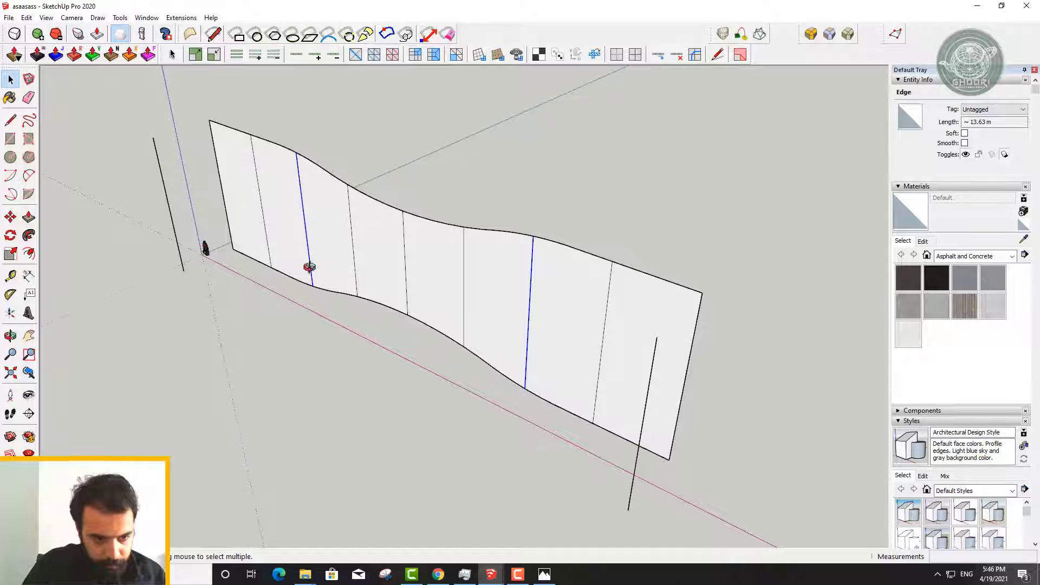
middle_click_drag(309, 266, 284, 297)
key("m")
left_click(324, 264)
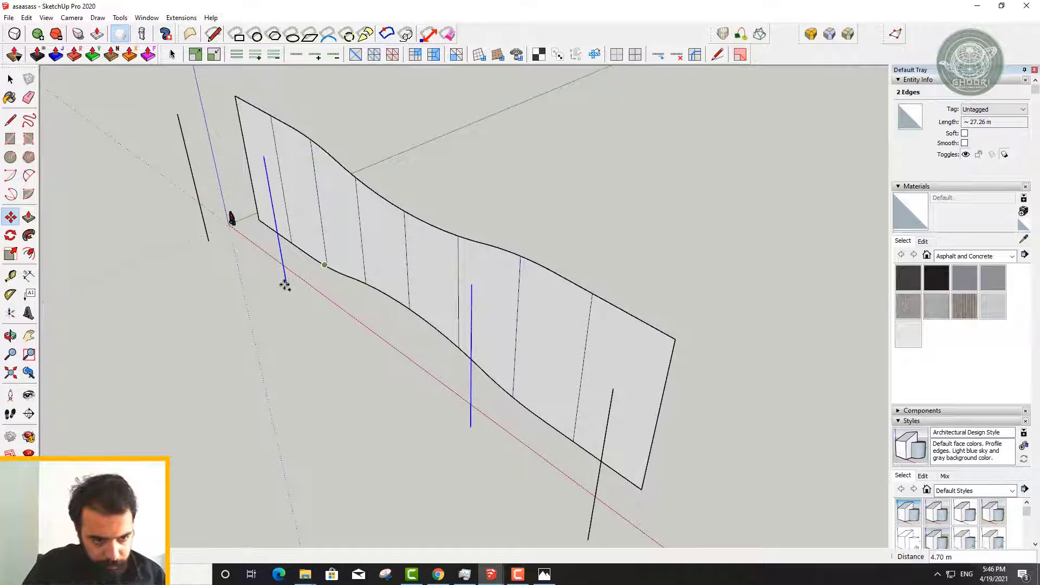
mouse_move(285, 286)
middle_mouse_down()
mouse_move(250, 396)
mouse_move(260, 515)
mouse_move(278, 352)
mouse_move(195, 225)
mouse_move(338, 482)
middle_mouse_up()
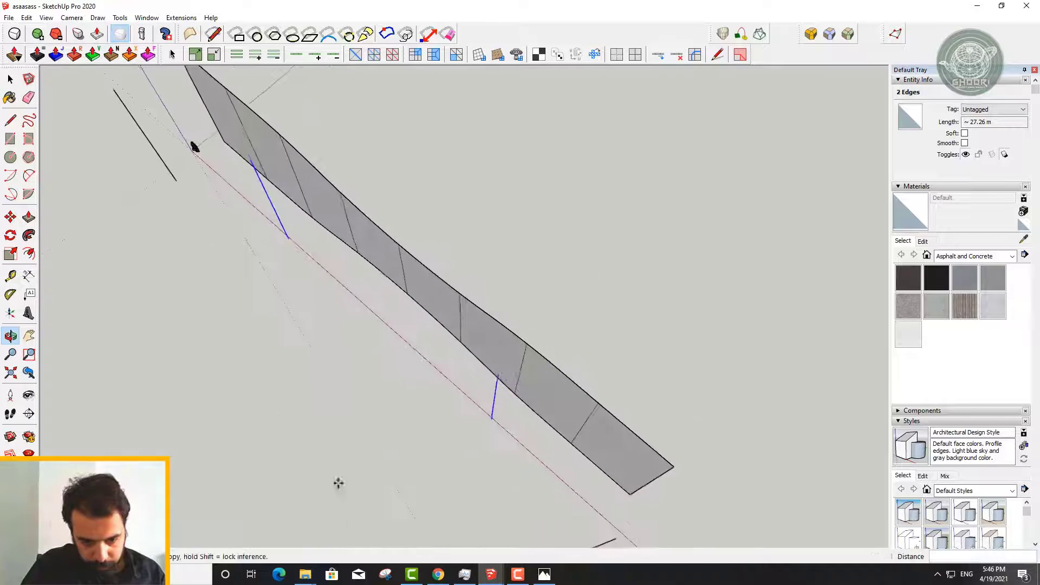
Move another fin line along the green axis
key("space")
left_click(351, 240)
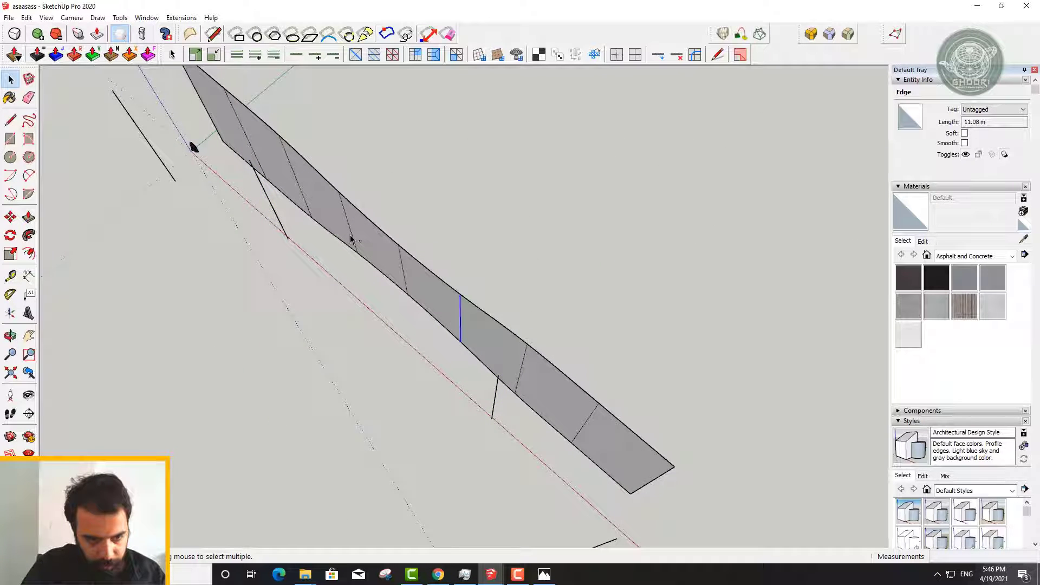
key("m")
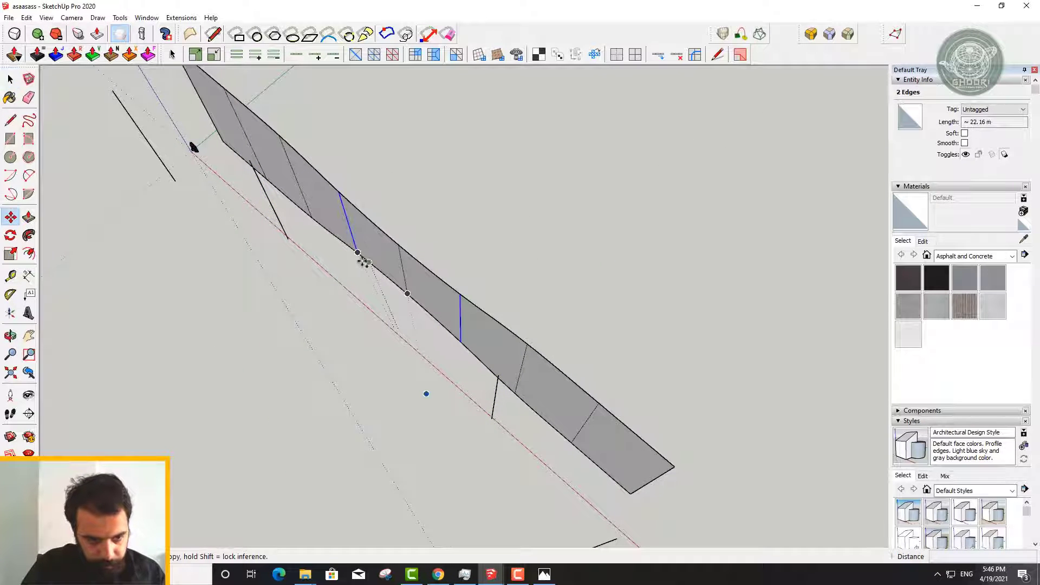
left_click(353, 253)
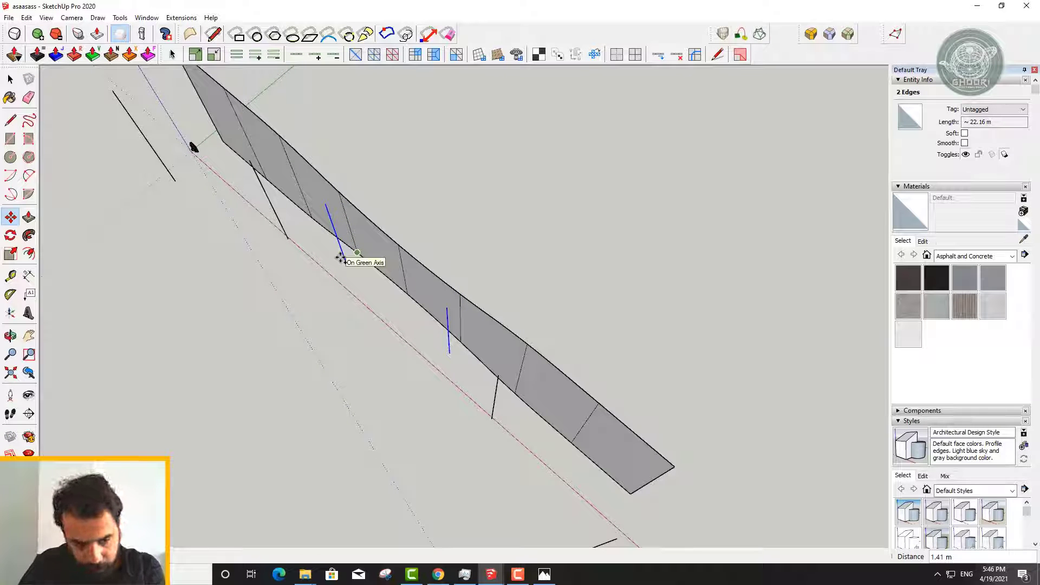
mouse_move(341, 258)
middle_mouse_down()
mouse_move(470, 266)
mouse_move(409, 297)
mouse_move(428, 418)
mouse_move(378, 331)
middle_mouse_up()
key("space")
Reselect all seven fin lines and shift them about 68.61 m right along red
left_click(454, 310, "shift")
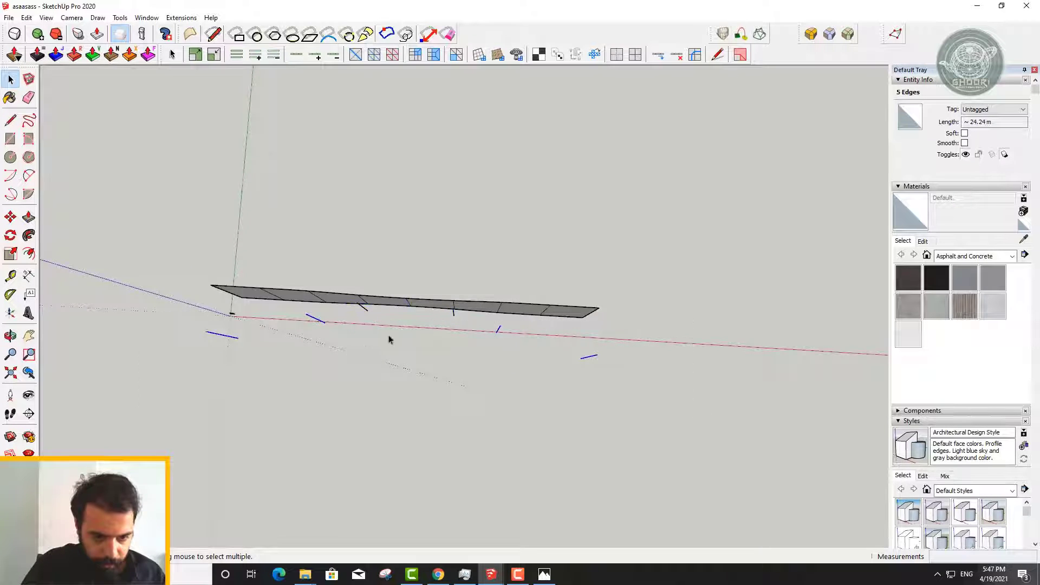
scroll(389, 339, "up", 3)
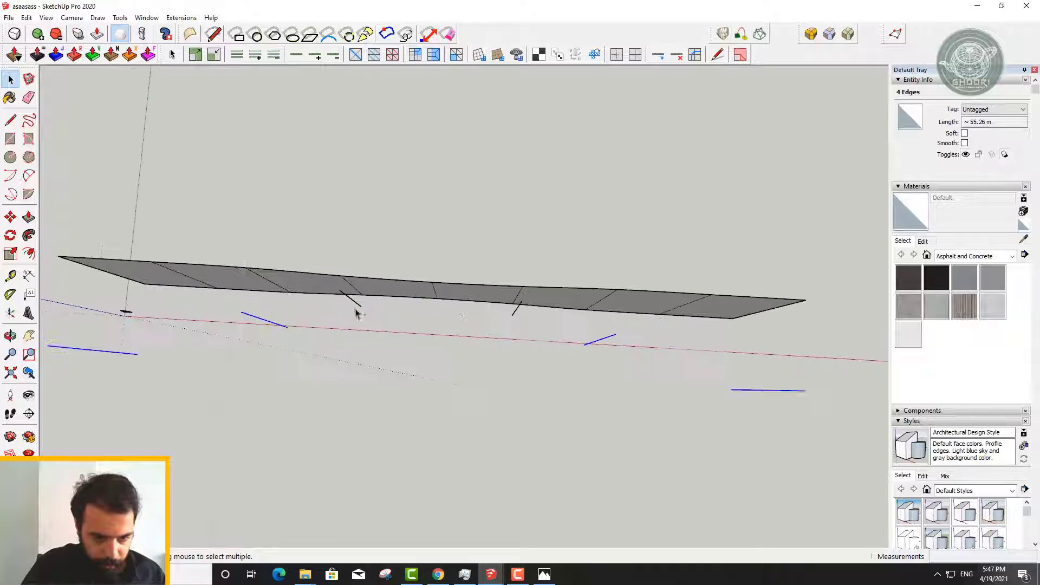
left_click(515, 313, "shift")
scroll(471, 336, "down", 3)
mouse_move(471, 336)
middle_mouse_down()
mouse_move(479, 332)
mouse_move(492, 365)
middle_mouse_up()
key("m")
left_click(569, 341)
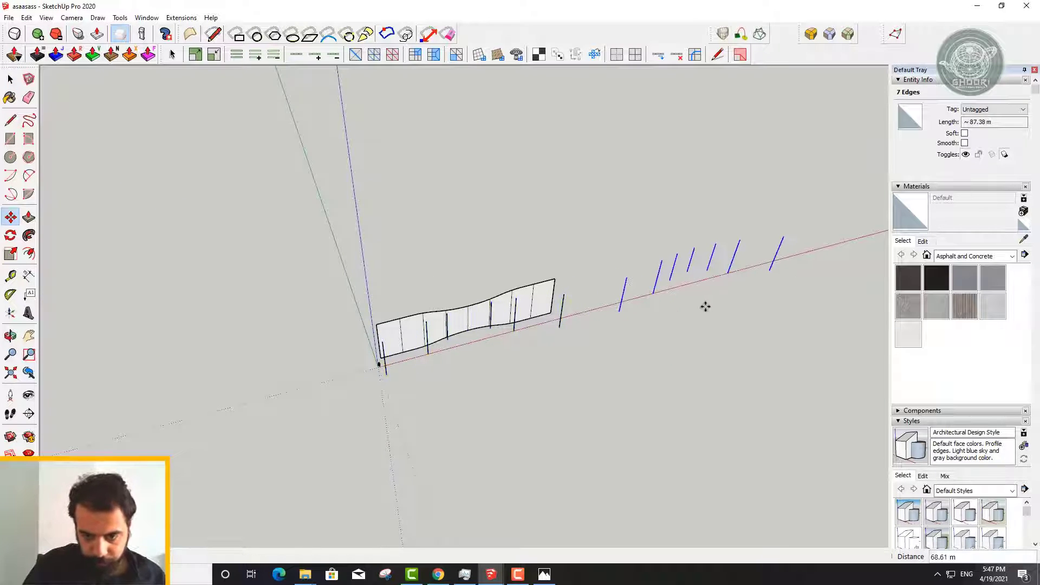
left_click(704, 304)
scroll(704, 304, "up", 3)
key("space")
left_click(728, 33)
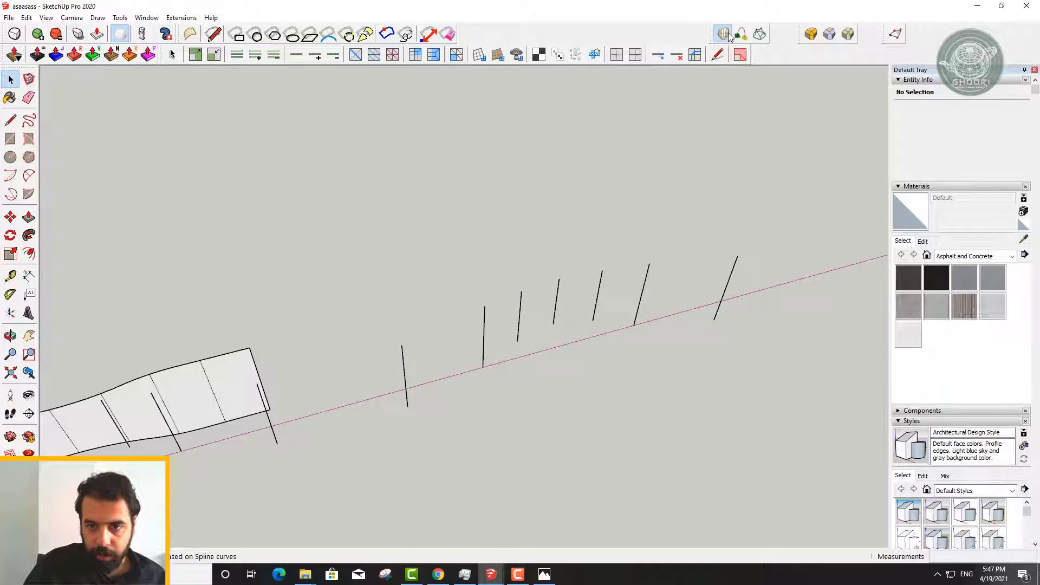
Pick five fin lines as loft contours, then cancel the loft
left_click(733, 279)
left_click(642, 294)
left_click(597, 295)
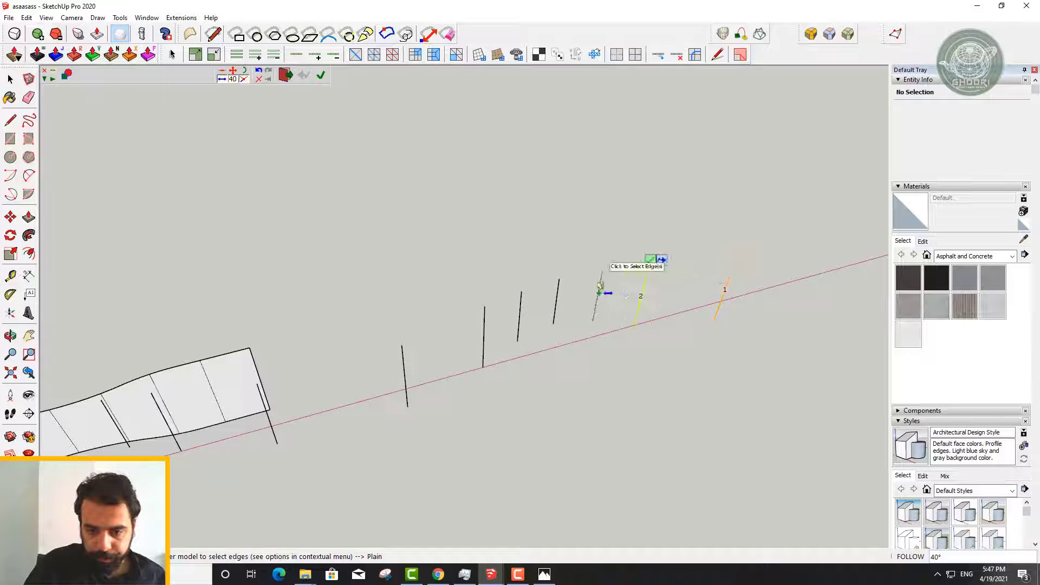
left_click(555, 301)
left_click(518, 318)
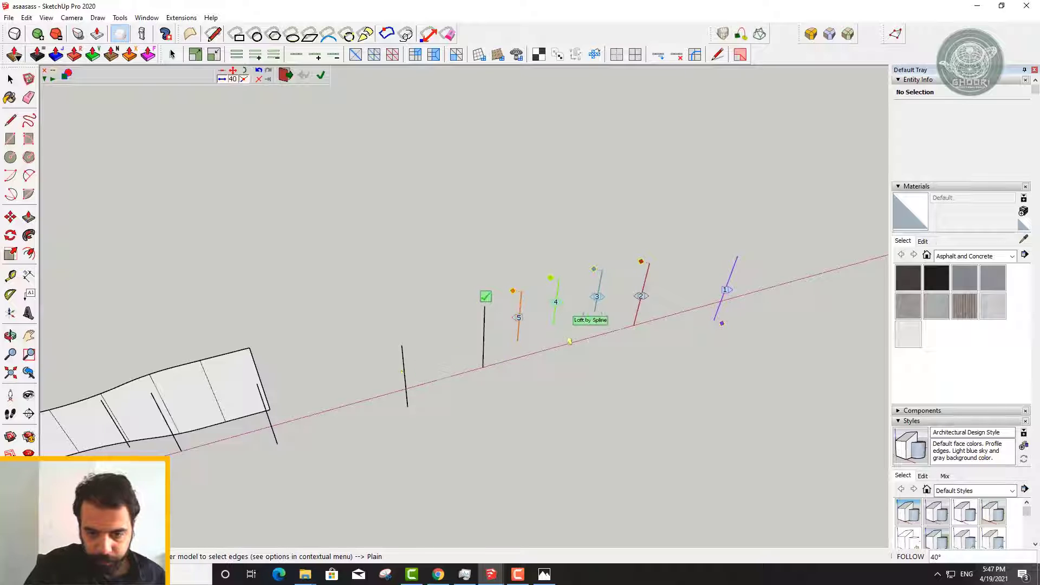
middle_click_drag(569, 313, 585, 307)
key("Escape")
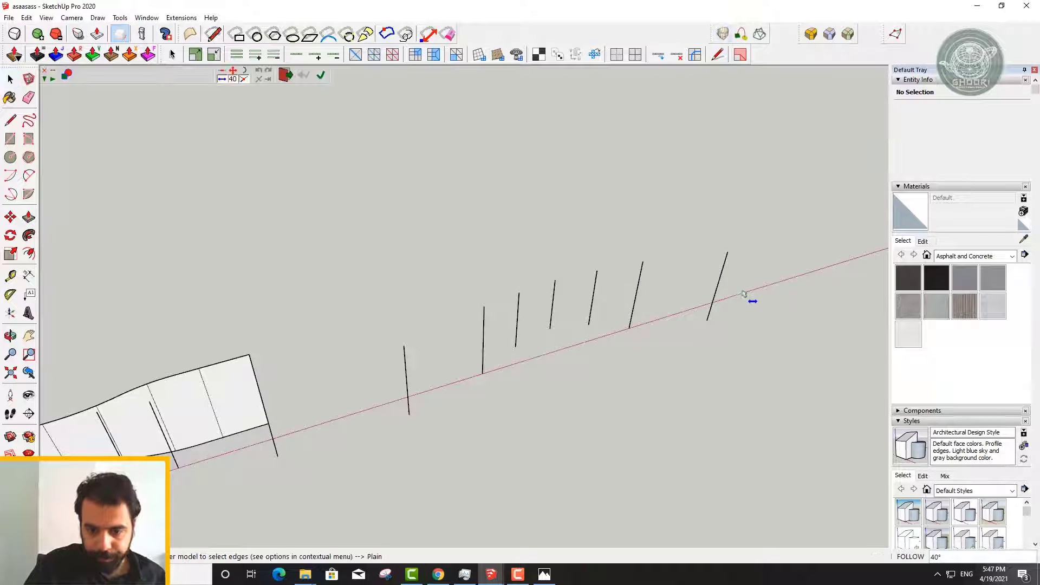
Move the chosen fin lines 6 m
mouse_move(641, 260)
middle_mouse_down()
mouse_move(514, 168)
mouse_move(519, 88)
mouse_move(511, 486)
mouse_move(529, 404)
mouse_move(522, 420)
middle_mouse_up()
mouse_move(503, 350)
middle_mouse_down()
mouse_move(529, 336)
mouse_move(516, 333)
mouse_move(525, 402)
mouse_move(436, 384)
mouse_move(634, 353)
middle_mouse_up()
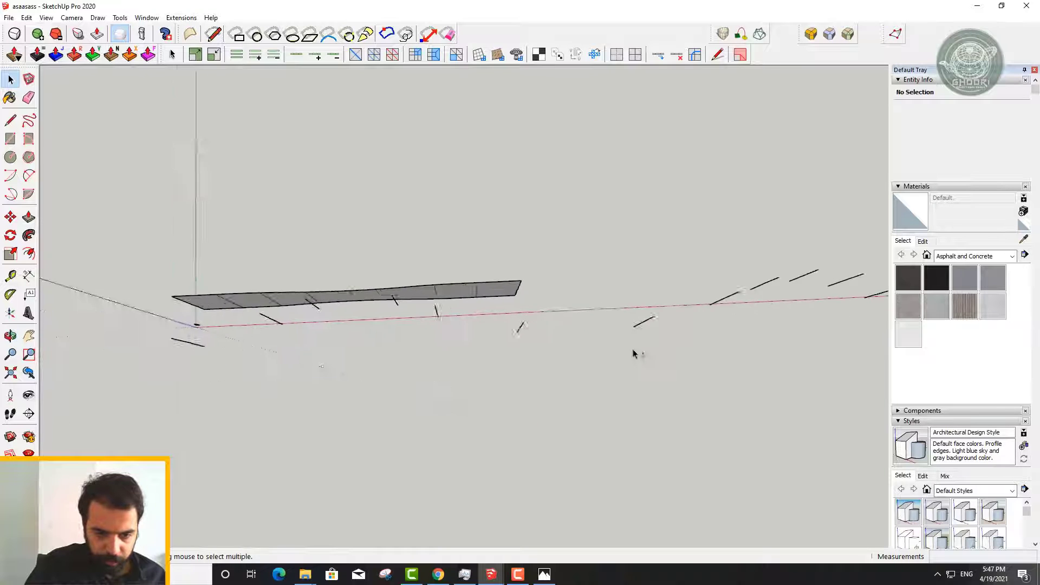
scroll(634, 353, "up", 3)
middle_click_drag(487, 297, 509, 290)
scroll(478, 297, "down", 2)
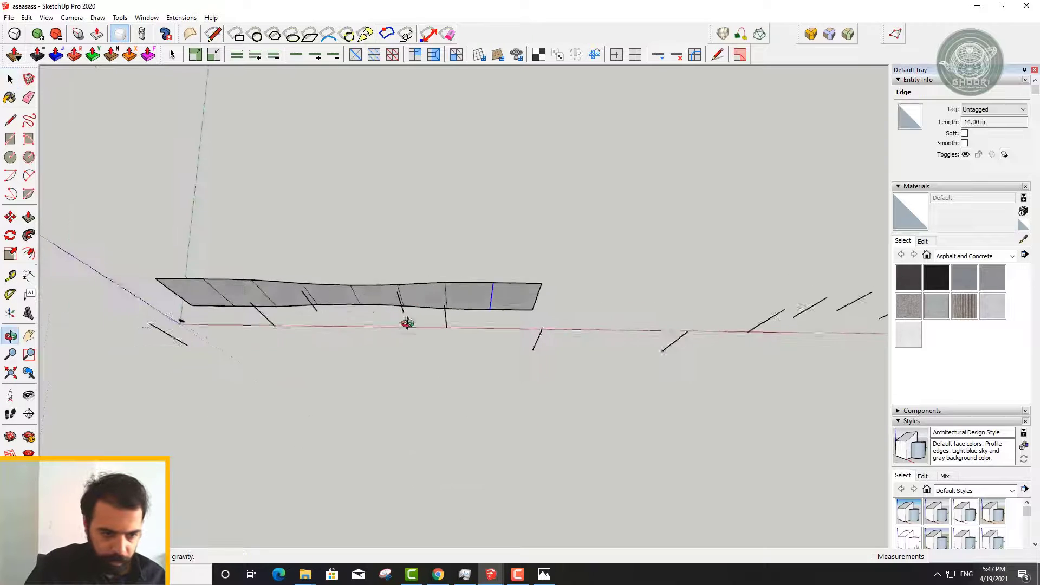
middle_click_drag(406, 323, 243, 295)
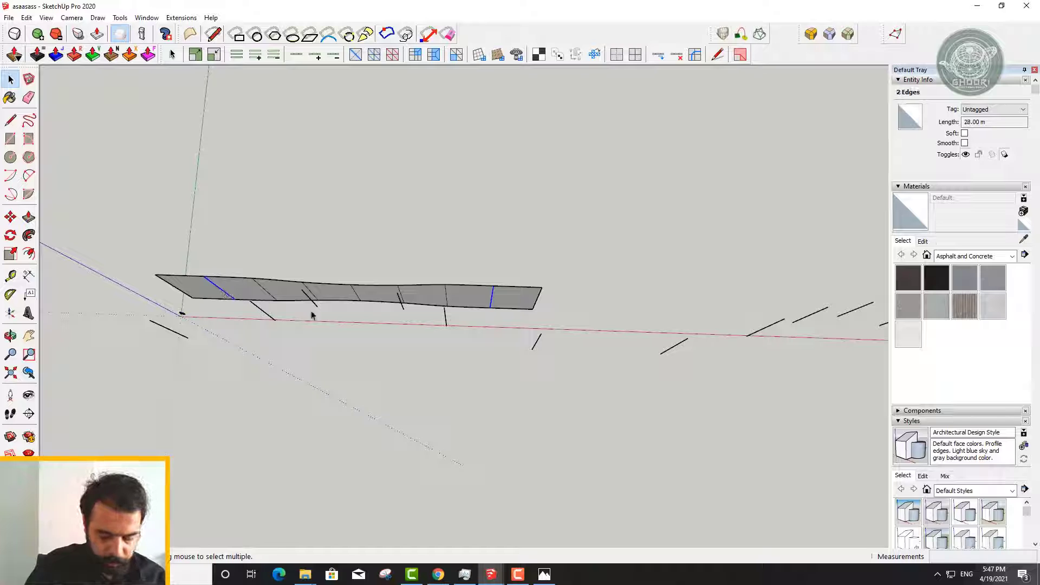
key("m")
scroll(499, 323, "up", 2)
left_click(486, 299)
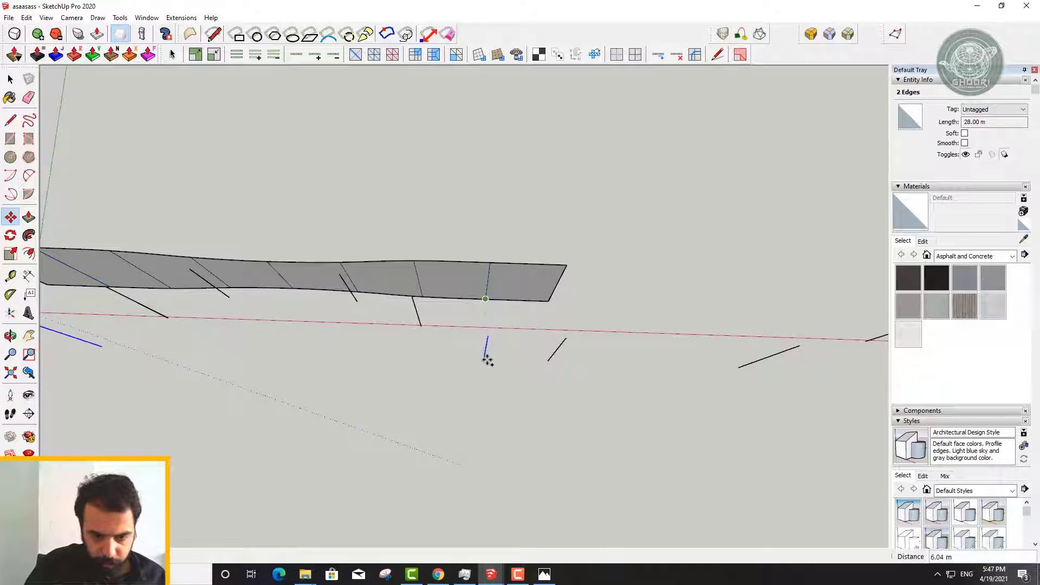
type("6")
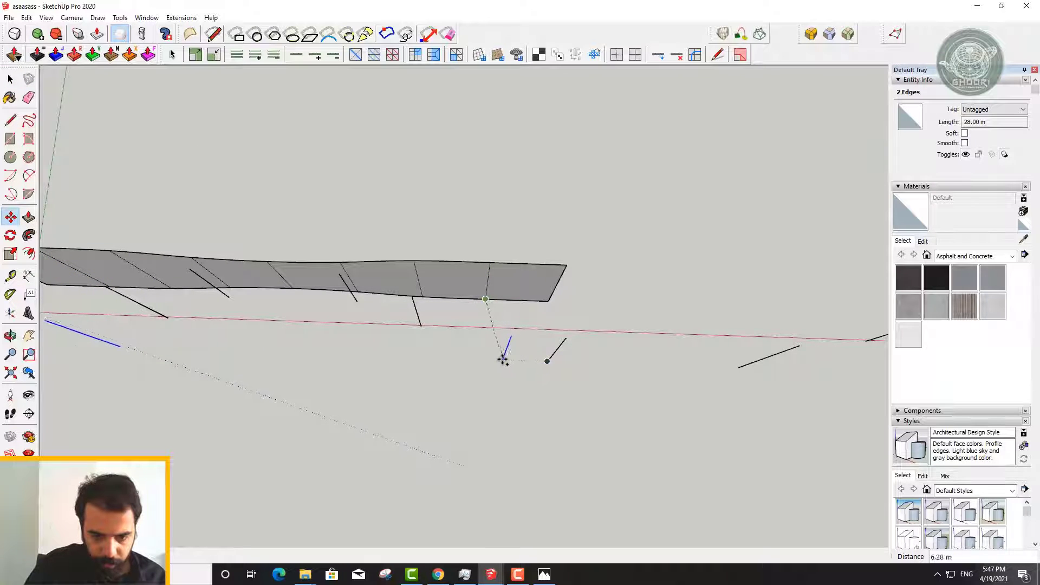
key("Return")
Switch to top view and select the nine slanted profile edges
left_click(484, 358)
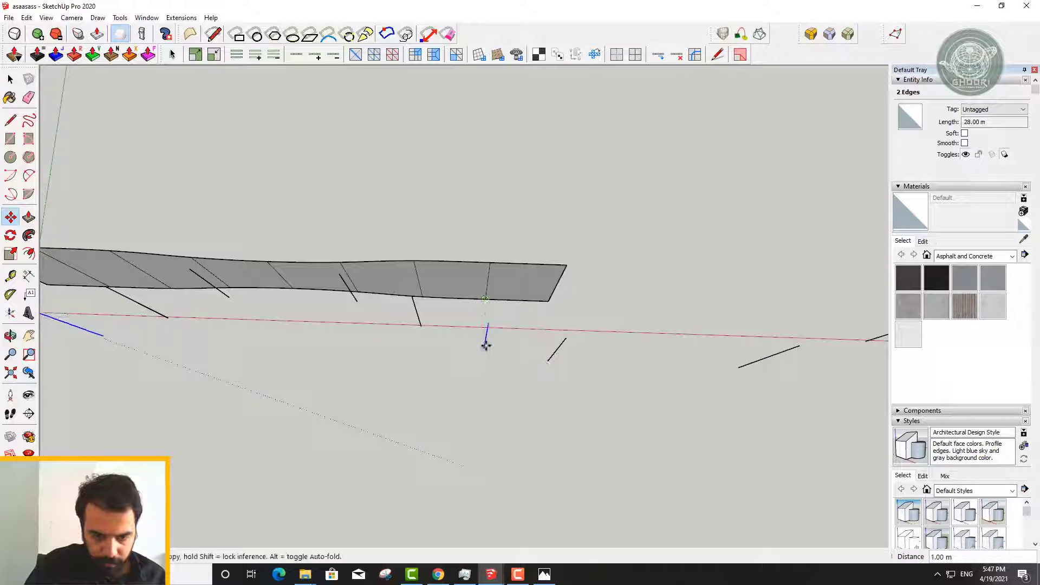
type("0.5")
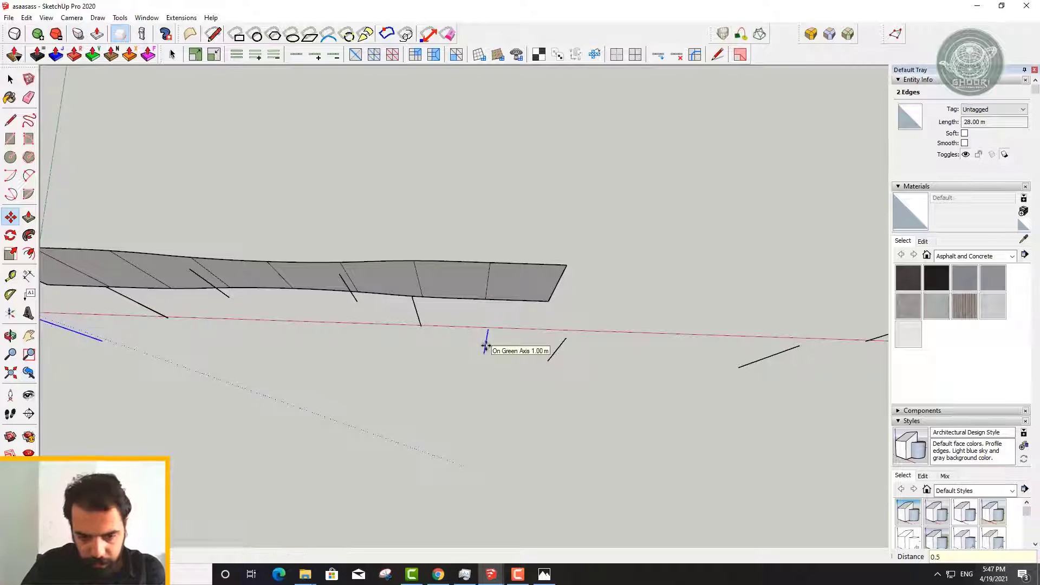
key("F2")
key("space")
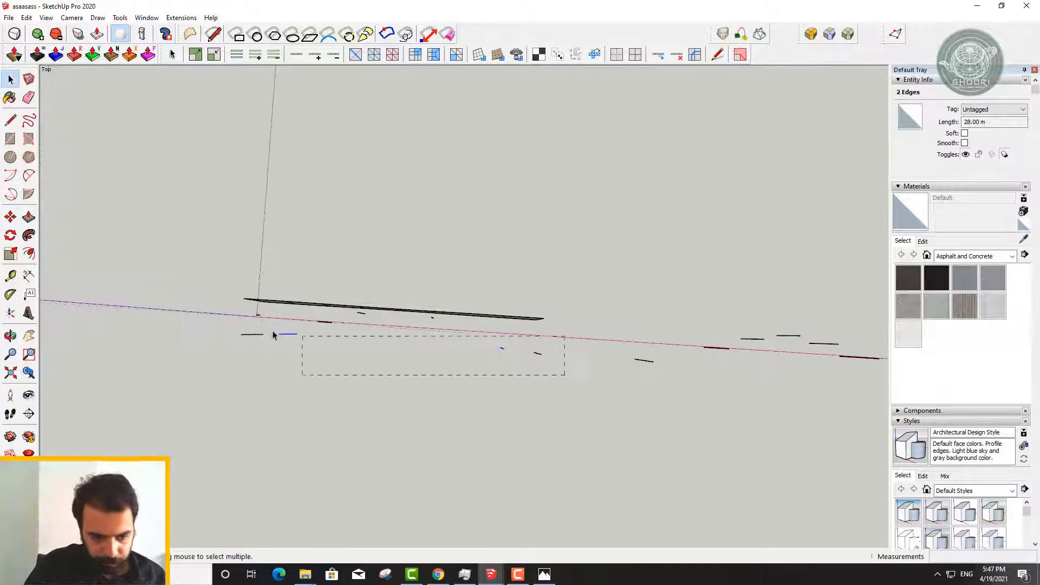
left_click_drag(228, 329, 229, 330)
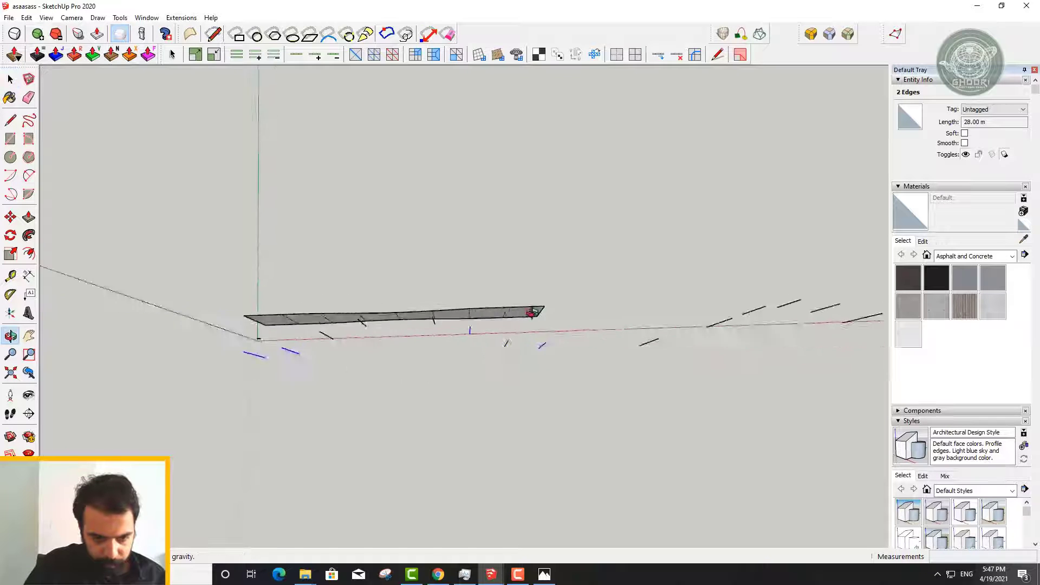
middle_click_drag(229, 329, 272, 329)
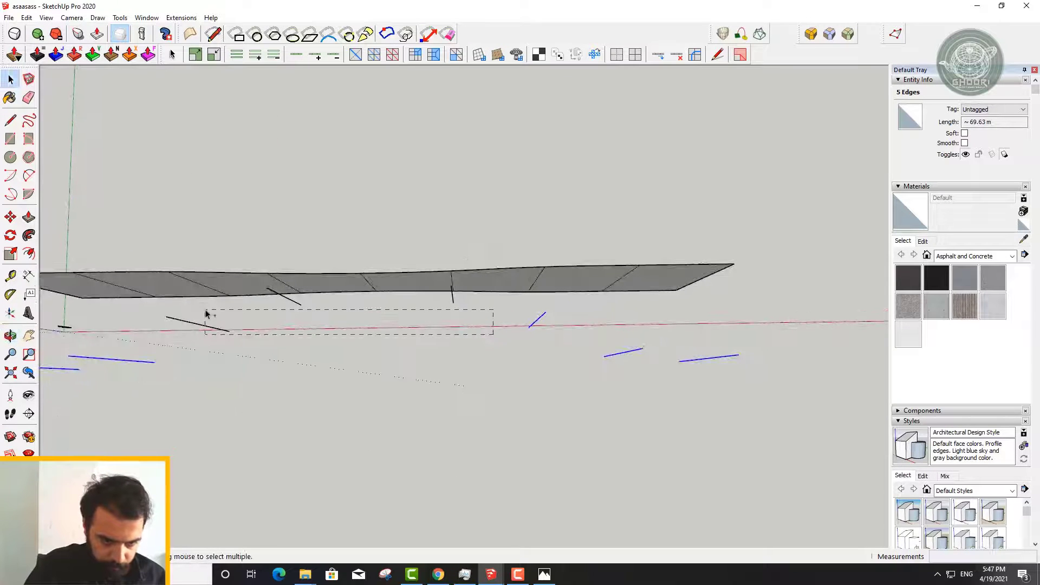
middle_click_drag(206, 313, 313, 303)
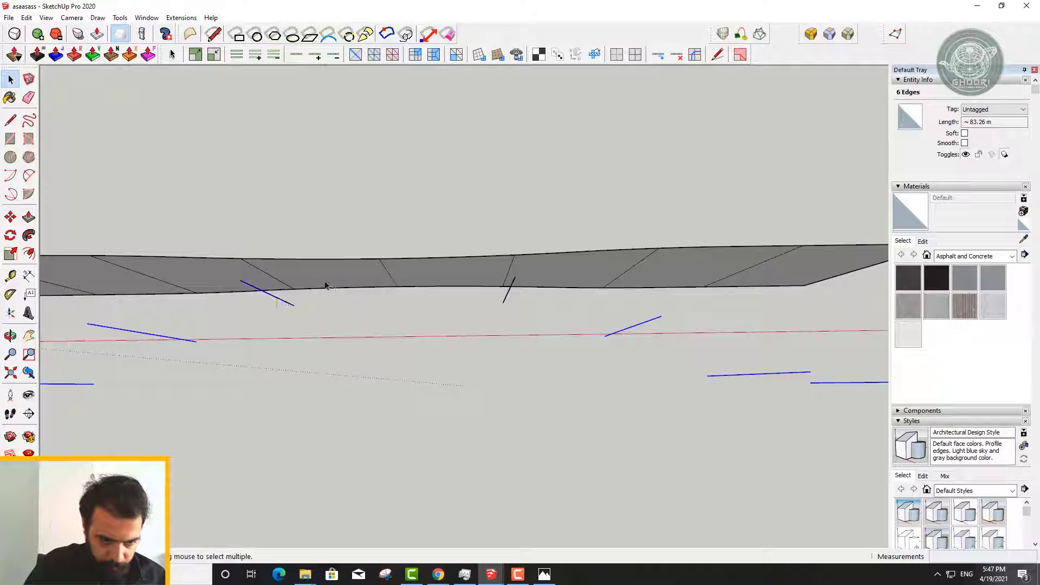
left_click(385, 273, "ctrl")
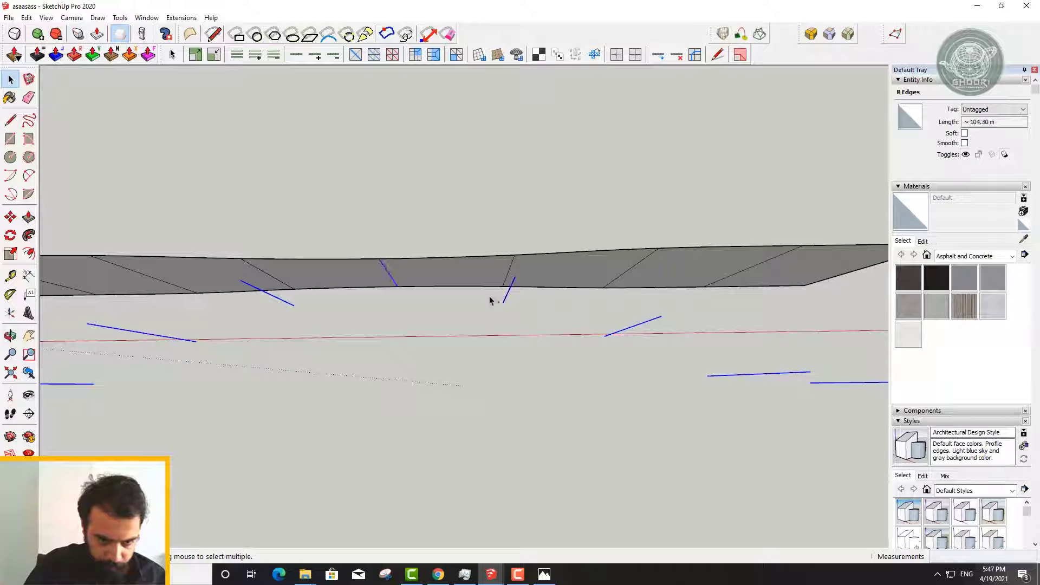
scroll(490, 300, "down", 5)
Copy the profile edges about 114 m along the red axis and view them upright
key("m")
left_click(441, 329)
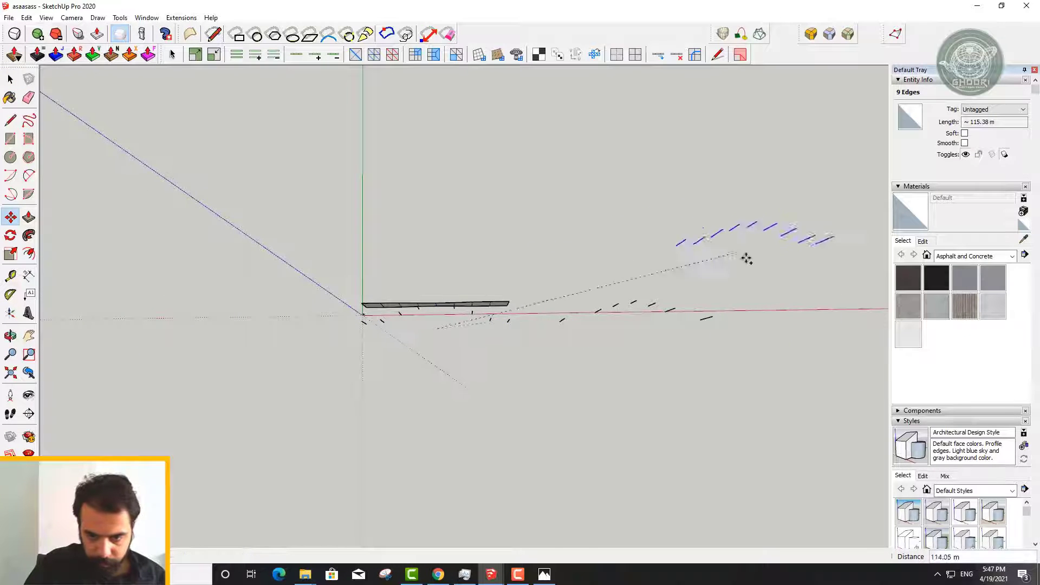
left_click(807, 320)
key("space")
scroll(719, 318, "up", 2)
scroll(719, 319, "up", 1)
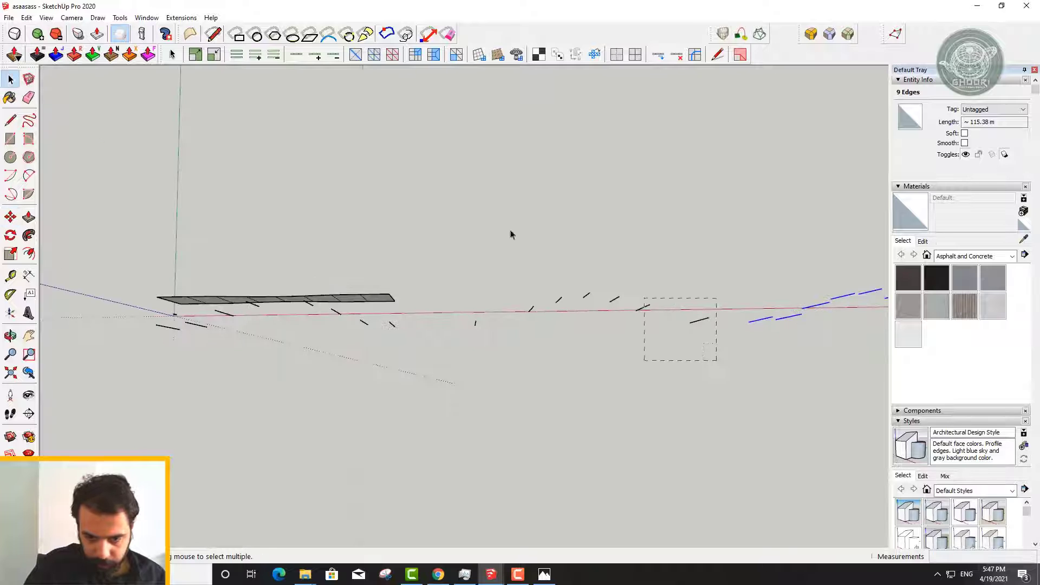
left_click(727, 328)
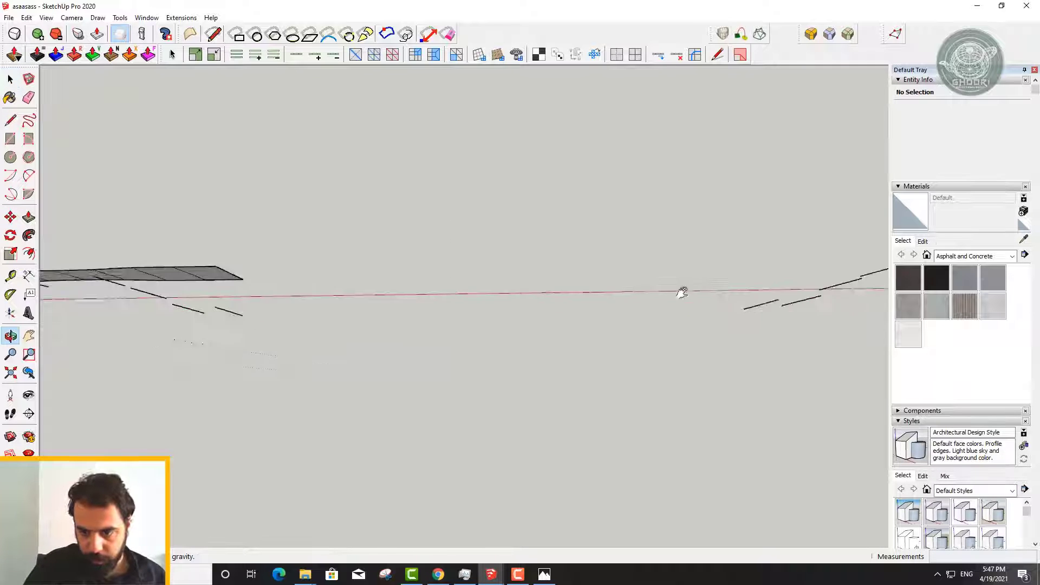
mouse_move(680, 290)
middle_mouse_down()
mouse_move(498, 304)
mouse_move(732, 125)
mouse_move(495, 213)
middle_mouse_up()
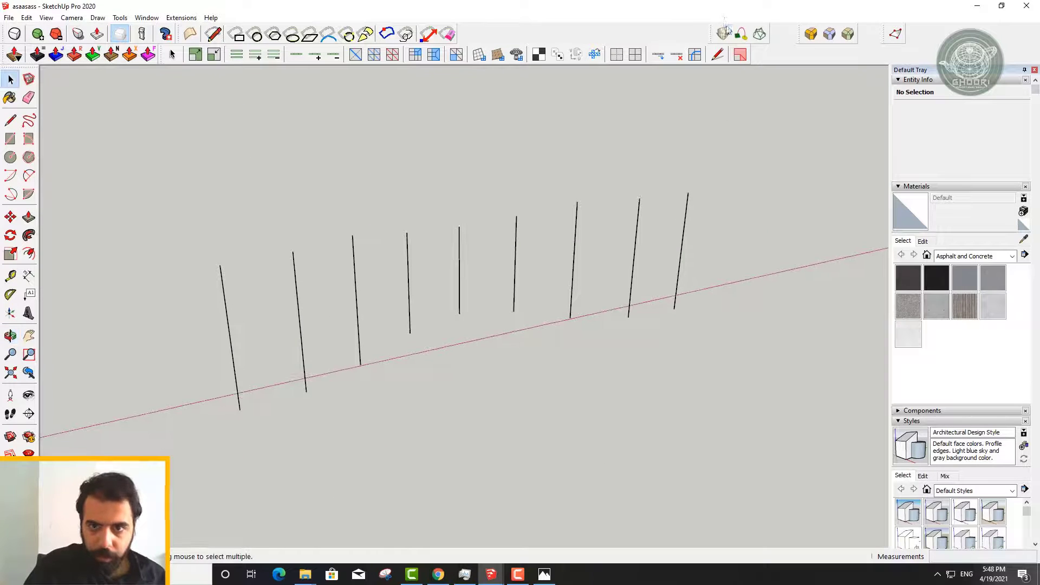
Loft by Spline through the nine upright edges in order, validate, and confirm the surface
left_click(722, 33)
left_click_drag(654, 251, 463, 252)
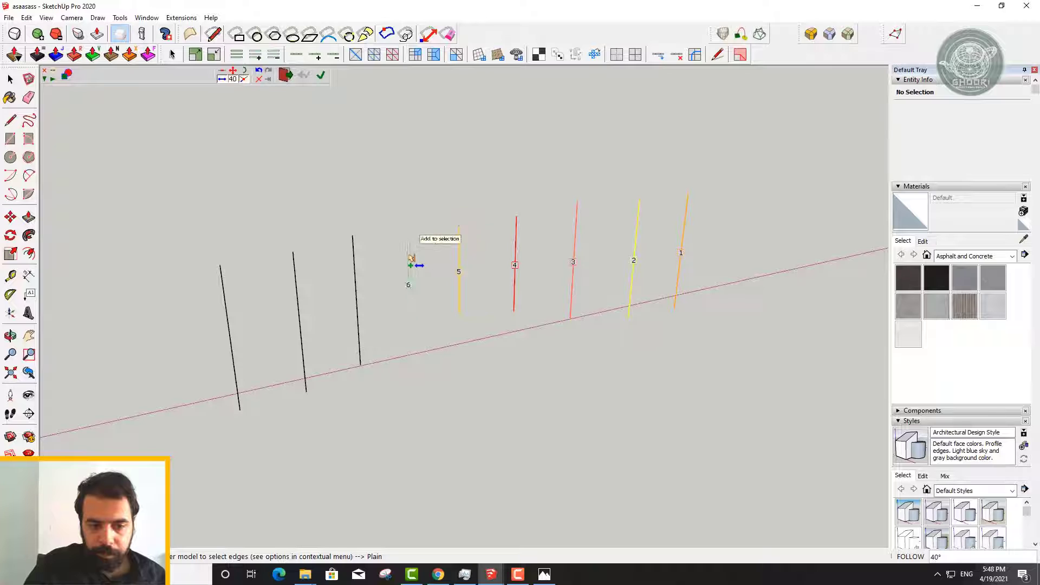
left_click(357, 271)
left_click(224, 295)
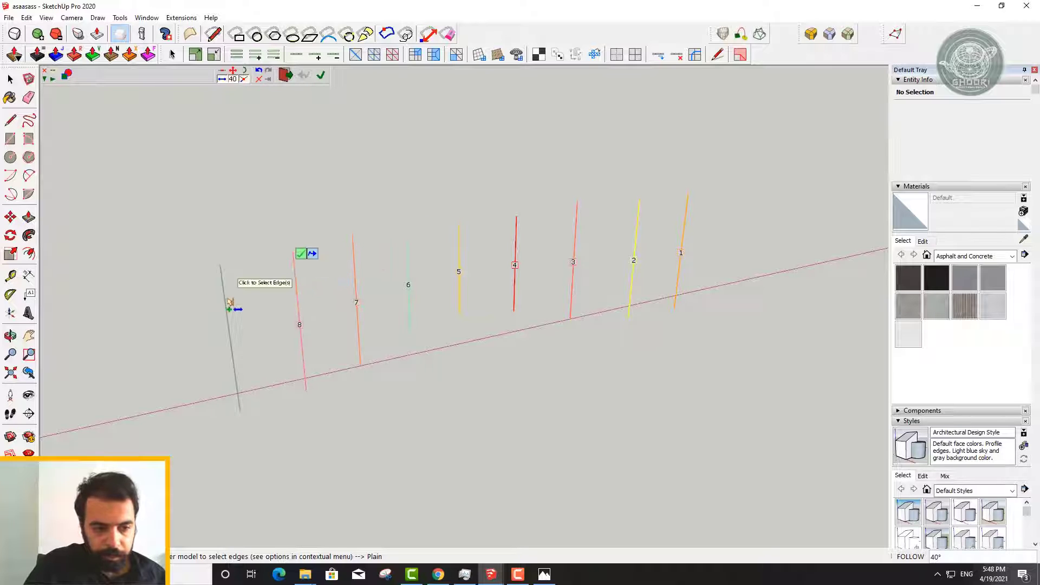
left_click(230, 273)
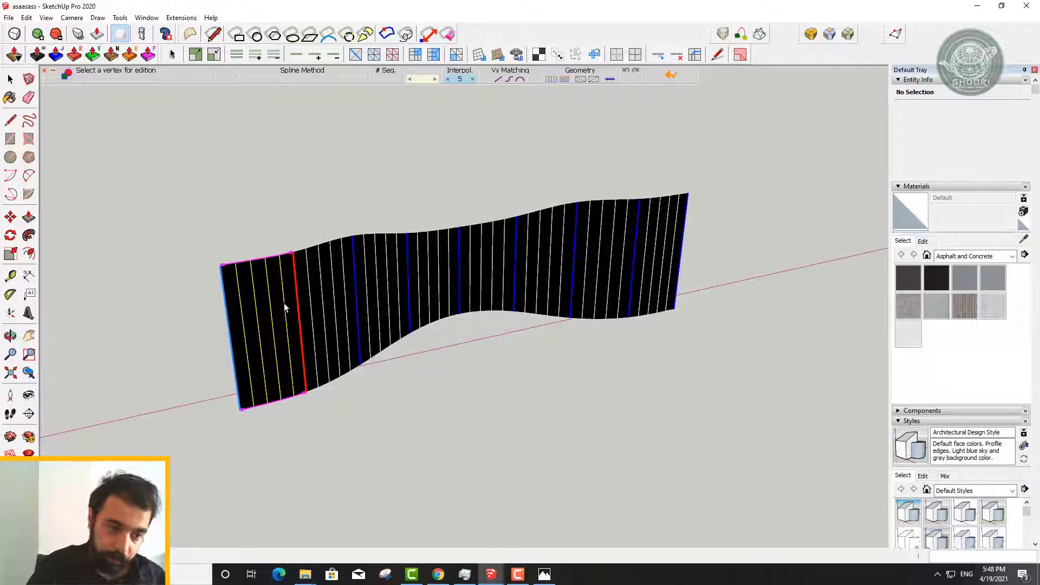
mouse_move(447, 187)
middle_mouse_down()
mouse_move(429, 182)
mouse_move(433, 206)
mouse_move(539, 249)
mouse_move(585, 156)
mouse_move(685, 104)
middle_mouse_up()
left_click(435, 204)
scroll(366, 283, "up", 3)
mouse_move(366, 283)
middle_mouse_down()
mouse_move(385, 195)
mouse_move(65, 195)
mouse_move(490, 235)
mouse_move(251, 155)
mouse_move(237, 234)
mouse_move(685, 300)
mouse_move(557, 281)
mouse_move(687, 262)
mouse_move(724, 279)
mouse_move(671, 348)
mouse_move(614, 281)
middle_mouse_up()
Orient the wavy wall surface's faces so the front side shows
left_click(613, 272)
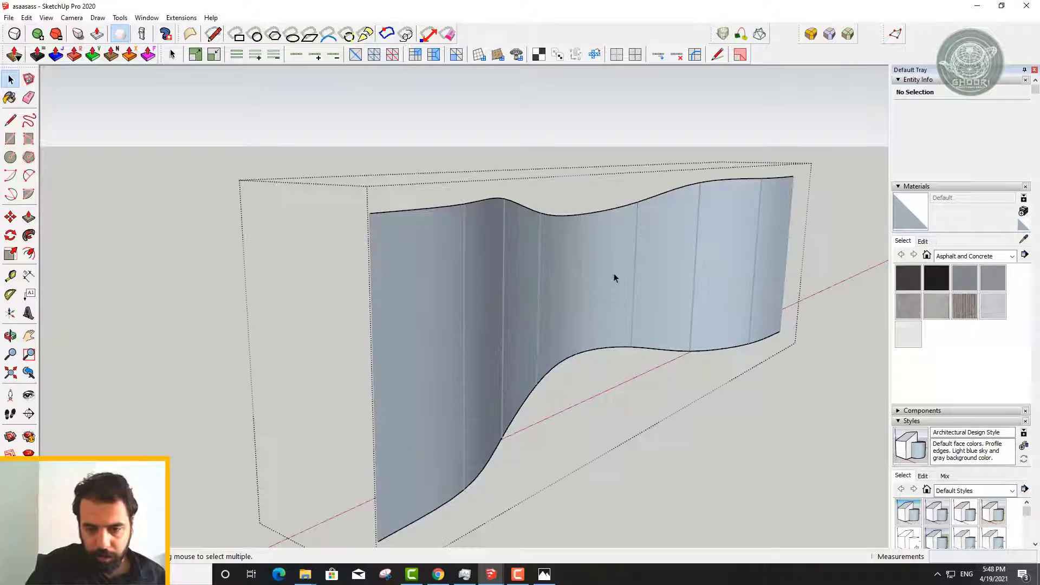
right_click(603, 262)
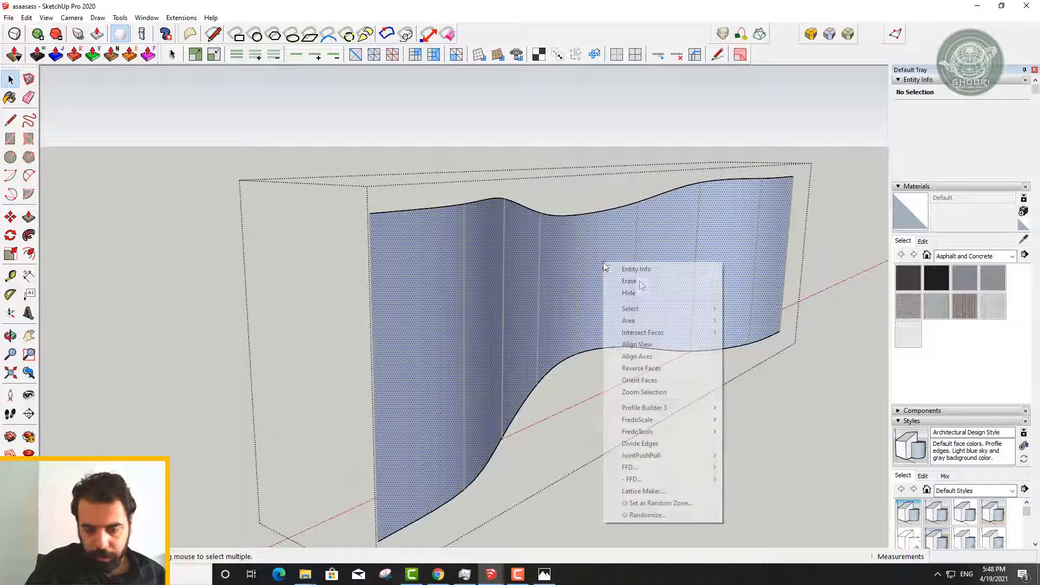
left_click(665, 370)
mouse_move(671, 390)
middle_mouse_down()
mouse_move(775, 318)
mouse_move(882, 318)
mouse_move(843, 332)
mouse_move(822, 490)
mouse_move(656, 234)
mouse_move(364, 433)
mouse_move(385, 366)
mouse_move(508, 350)
mouse_move(463, 377)
mouse_move(450, 355)
mouse_move(449, 365)
middle_mouse_up()
key("space")
Orbit and zoom around the thickened curved wall to inspect its panels
mouse_move(346, 397)
middle_mouse_down()
mouse_move(453, 365)
mouse_move(364, 376)
mouse_move(390, 374)
middle_mouse_up()
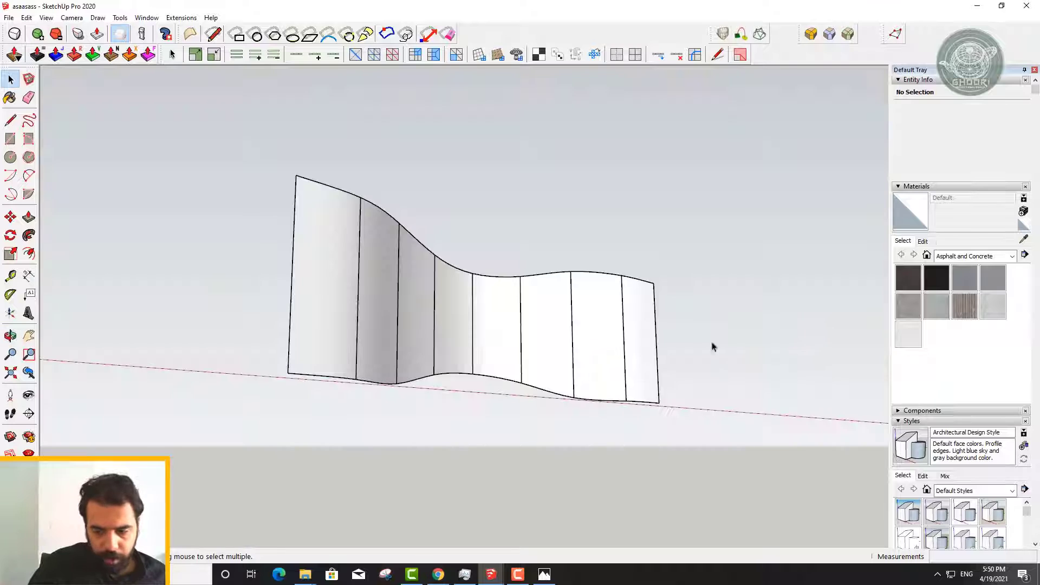
middle_click_drag(710, 344, 424, 337)
key("o")
mouse_move(424, 337)
left_mouse_down()
mouse_move(483, 341)
mouse_move(342, 408)
mouse_move(480, 262)
mouse_move(230, 262)
left_mouse_up()
scroll(379, 276, "up", 3)
scroll(293, 229, "up", 2)
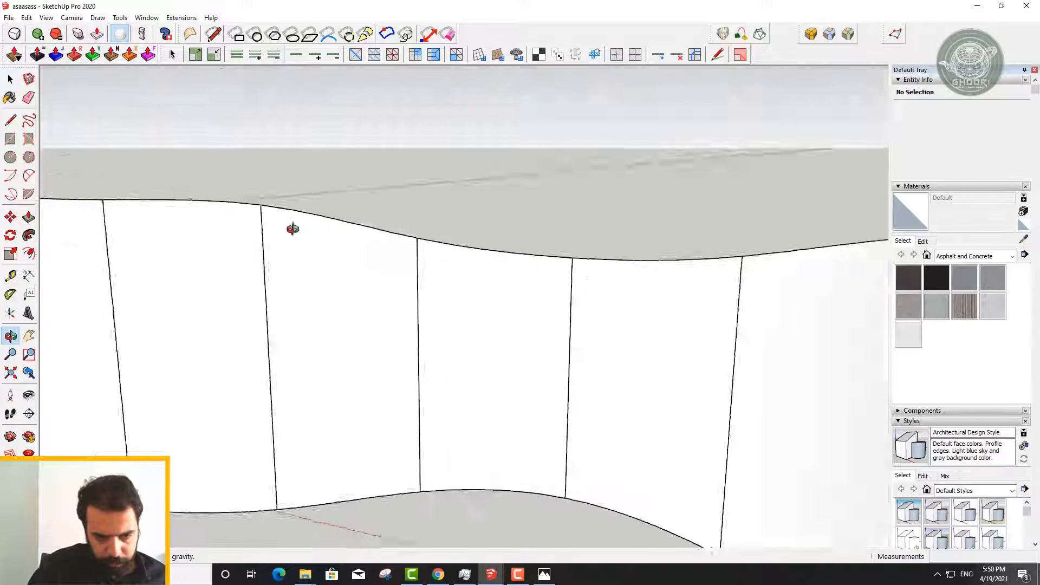
mouse_move(293, 228)
left_mouse_down()
mouse_move(359, 284)
mouse_move(433, 151)
mouse_move(434, 236)
mouse_move(738, 220)
mouse_move(812, 348)
mouse_move(662, 314)
mouse_move(749, 367)
mouse_move(811, 341)
mouse_move(840, 204)
mouse_move(772, 142)
mouse_move(487, 211)
mouse_move(541, 301)
mouse_move(693, 294)
mouse_move(660, 518)
mouse_move(615, 371)
mouse_move(379, 325)
left_mouse_up()
key("space")
Switch to the other open SketchUp model and orbit around the curved wall
middle_click_drag(255, 243, 363, 258, "shift")
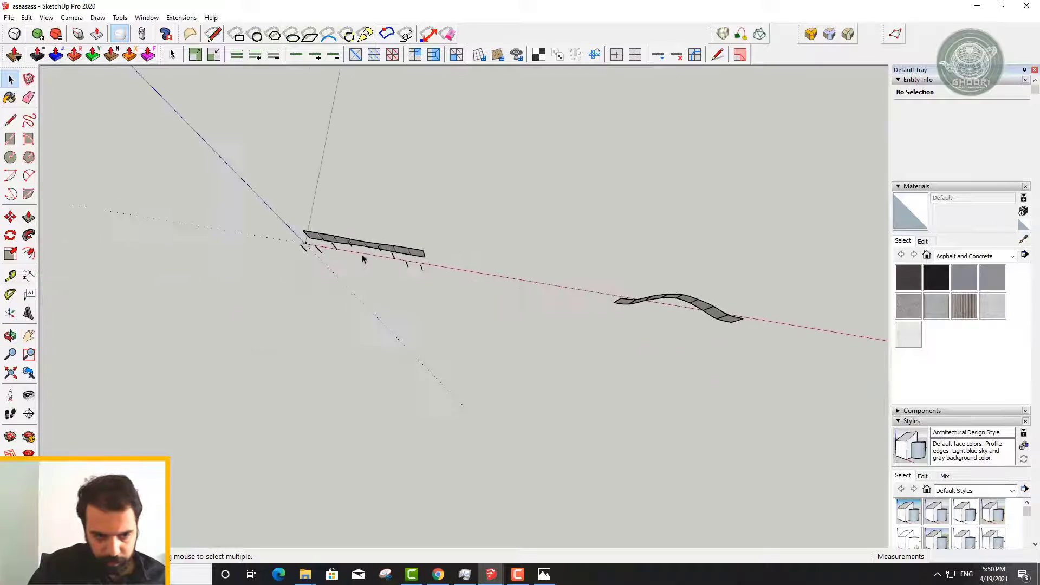
scroll(362, 259, "up", 3)
mouse_move(489, 574)
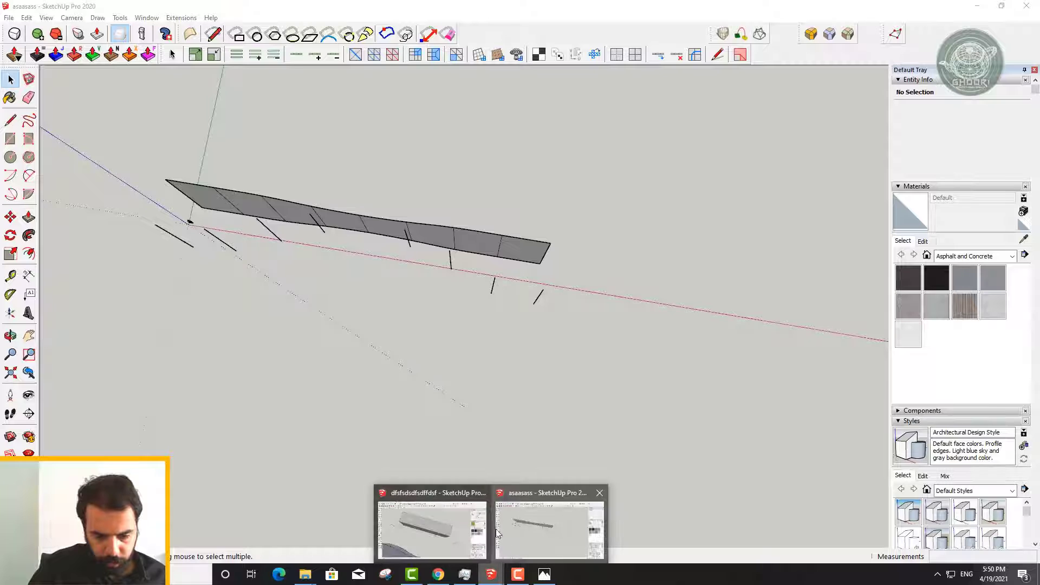
left_click(435, 531)
left_click_drag(445, 293, 404, 307)
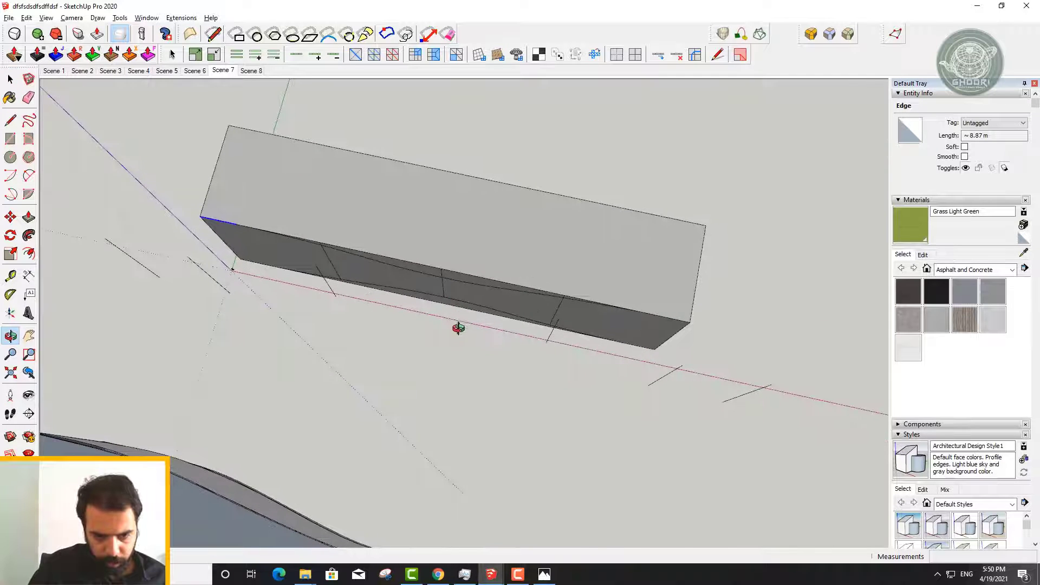
mouse_move(459, 328)
left_mouse_down()
mouse_move(432, 297)
mouse_move(412, 297)
mouse_move(440, 337)
mouse_move(464, 429)
mouse_move(503, 340)
left_mouse_up()
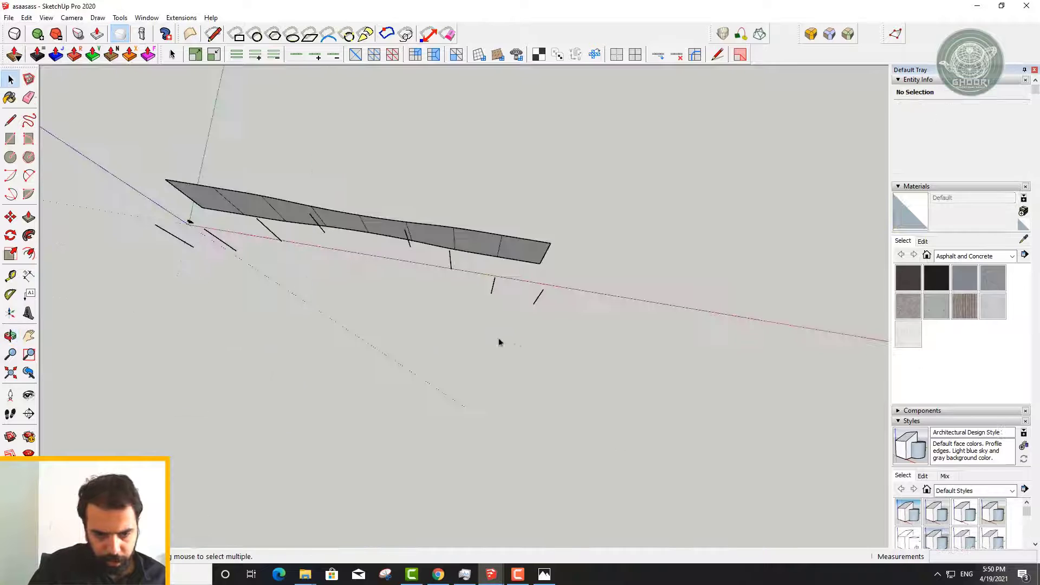
mouse_move(579, 489)
middle_mouse_down()
mouse_move(504, 128)
mouse_move(427, 155)
mouse_move(488, 249)
mouse_move(662, 255)
middle_mouse_up()
scroll(495, 247, "up", 5)
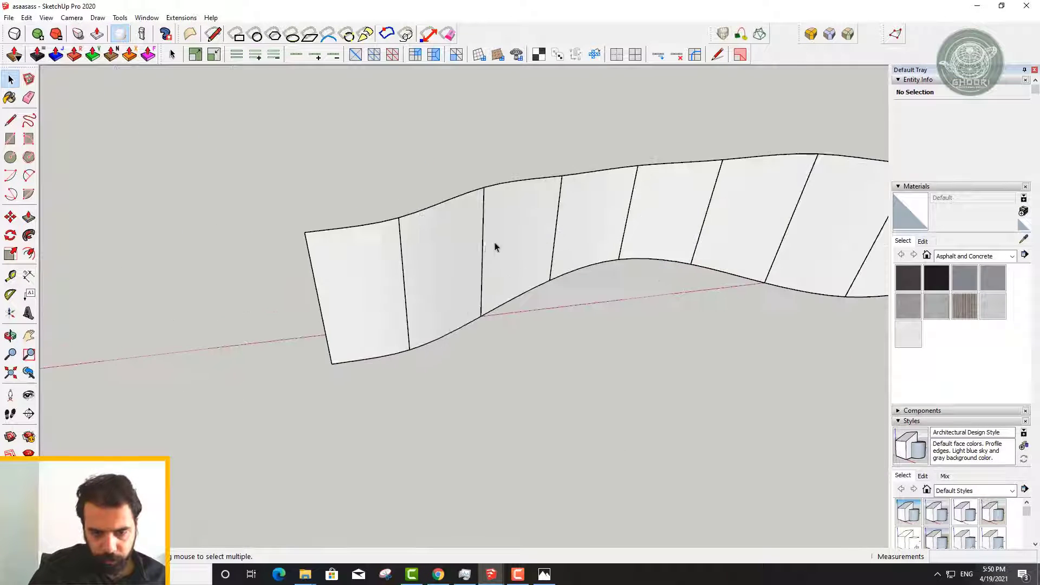
Move the wavy wall group along the red axis, then bring up the 1564.jpg photo
left_click(447, 261)
scroll(462, 239, "down", 5)
middle_click_drag(462, 239, 413, 280)
key("m")
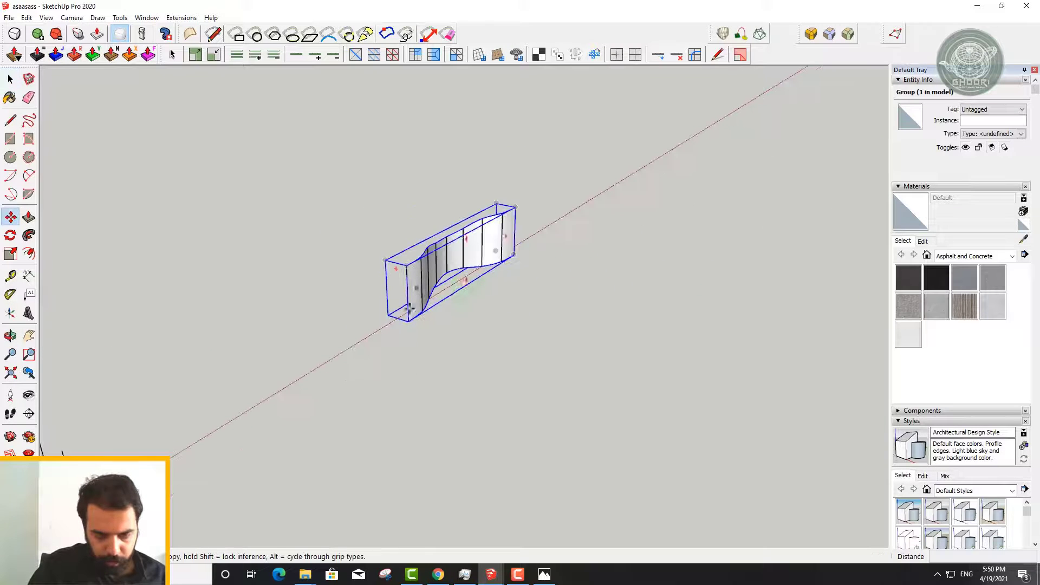
left_click(409, 323)
middle_click_drag(417, 488, 536, 295)
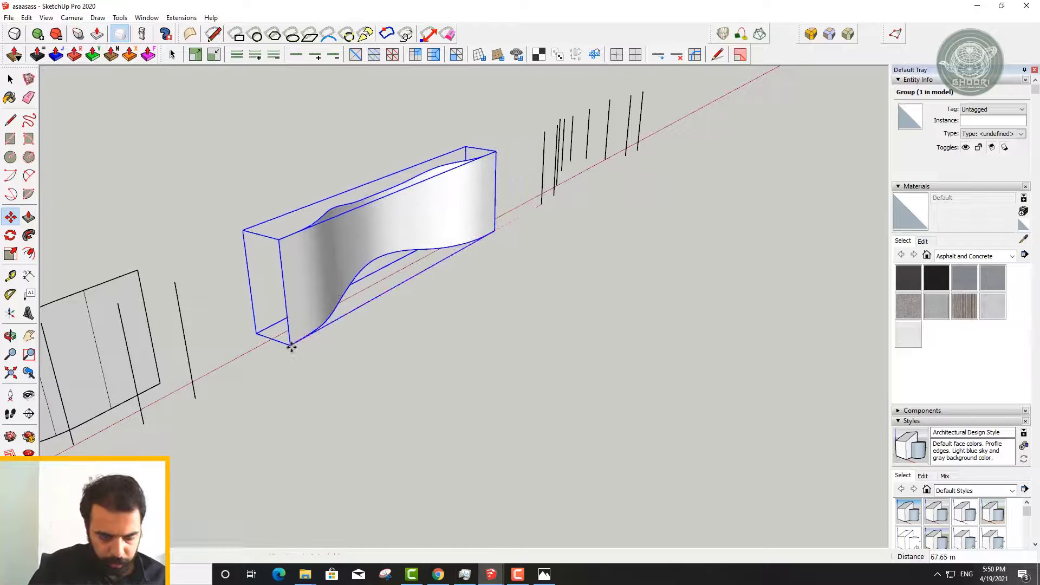
mouse_move(290, 345)
middle_mouse_down()
mouse_move(458, 216)
mouse_move(253, 123)
middle_mouse_up()
scroll(325, 160, "up", 2)
scroll(327, 184, "up", 2)
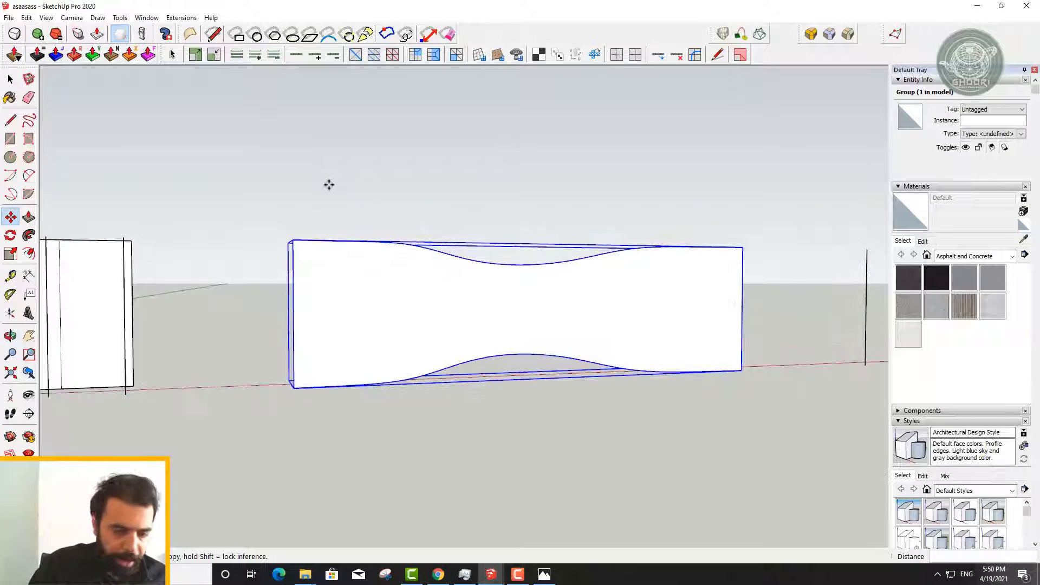
key("space")
left_click(543, 578)
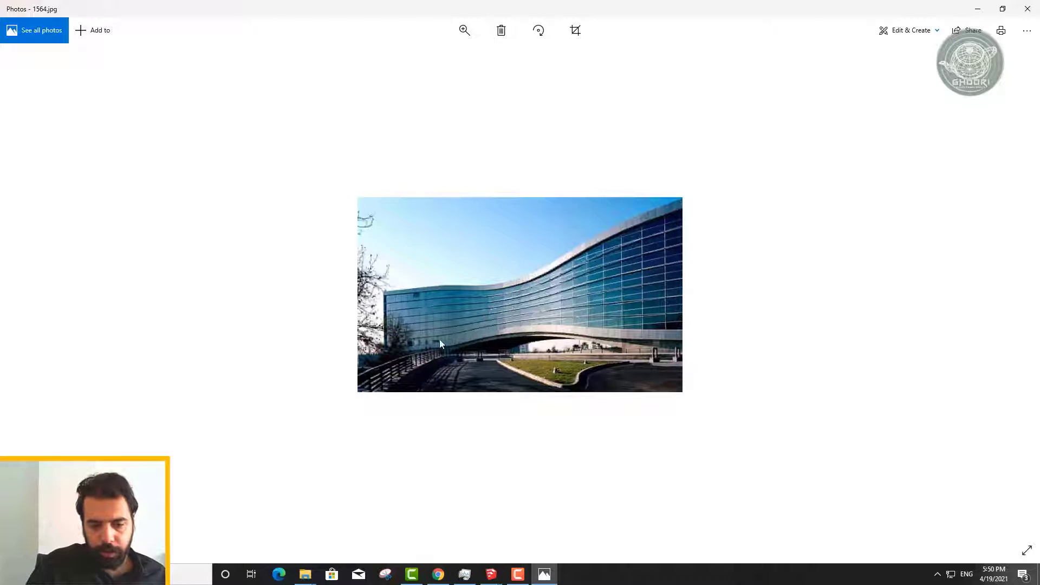
left_click(974, 11)
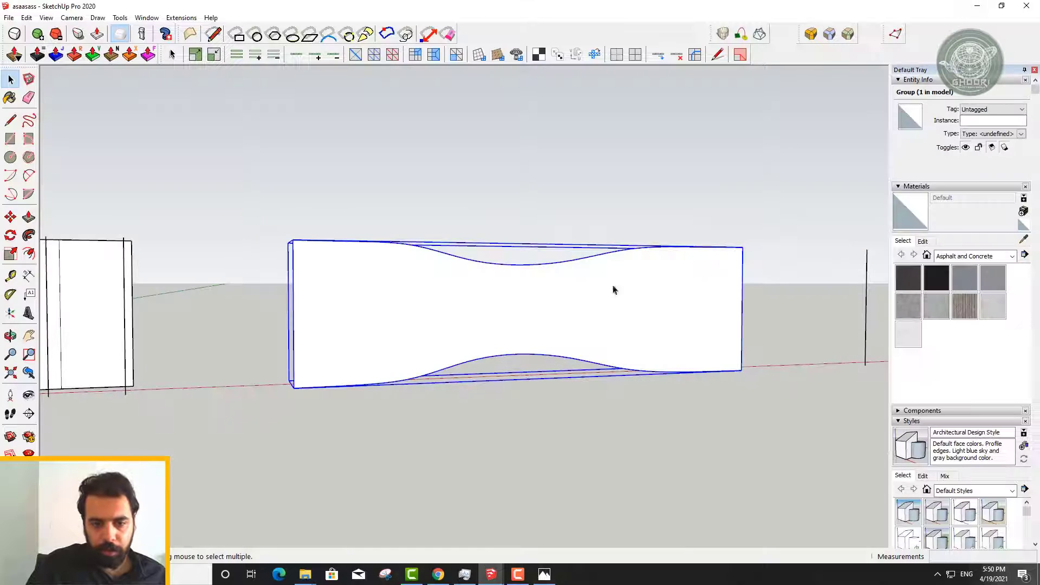
double_click(457, 303)
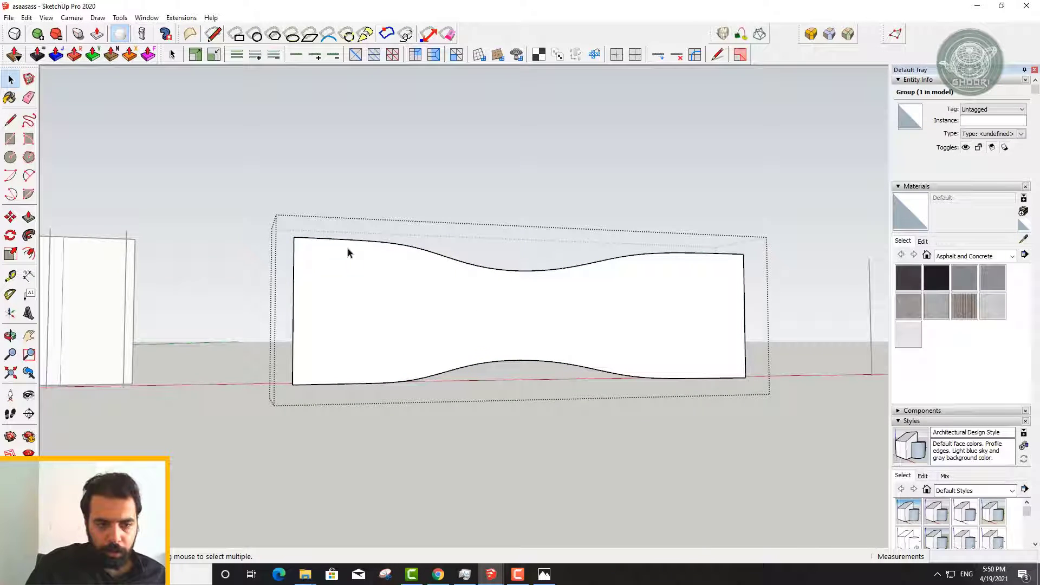
left_click(190, 132)
left_click(46, 18)
left_click(76, 69)
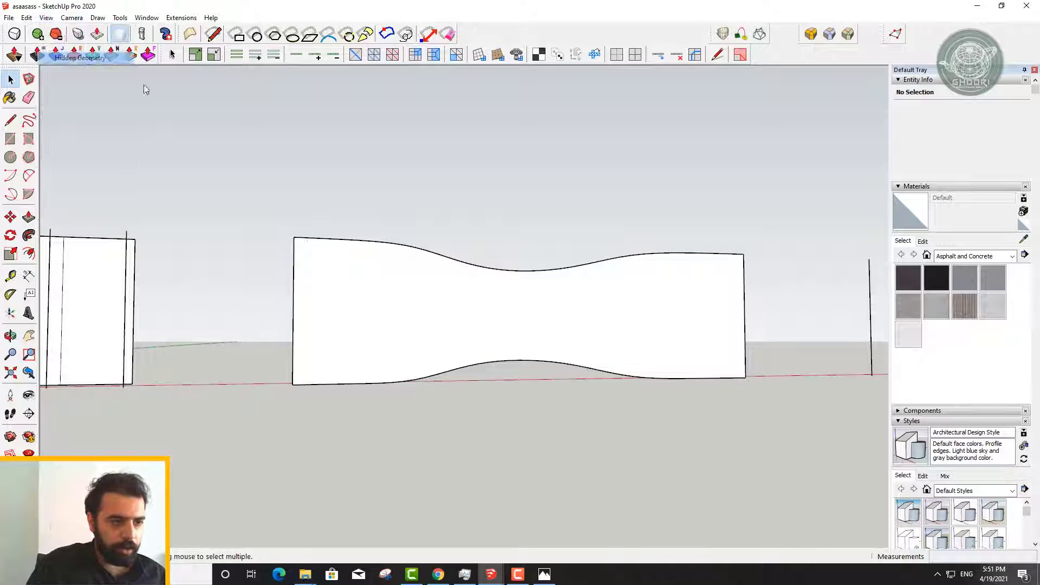
scroll(478, 297, "up", 3)
scroll(387, 318, "up", 2)
scroll(374, 312, "down", 3)
scroll(359, 304, "up", 3)
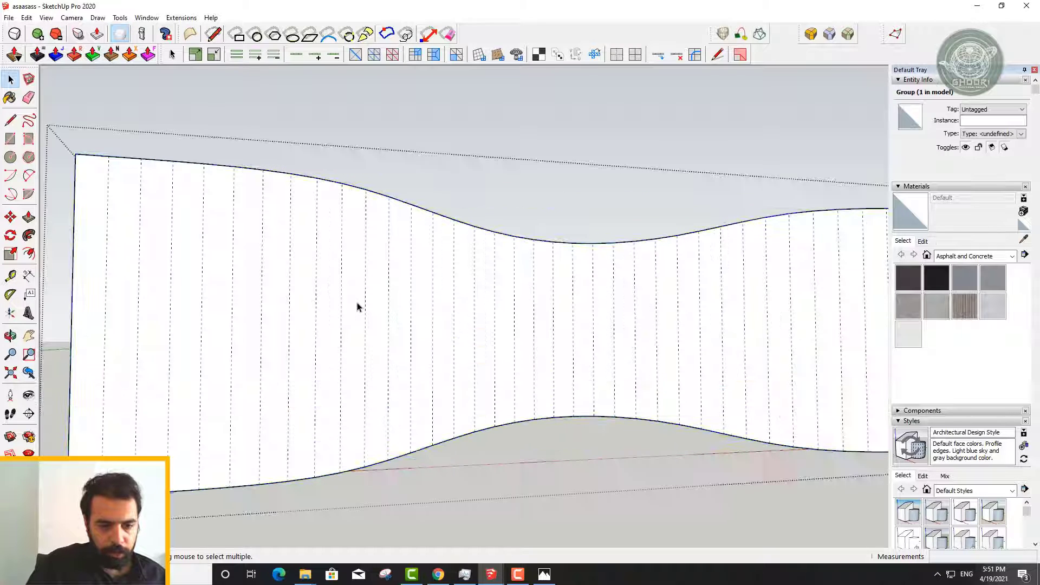
double_click(364, 350)
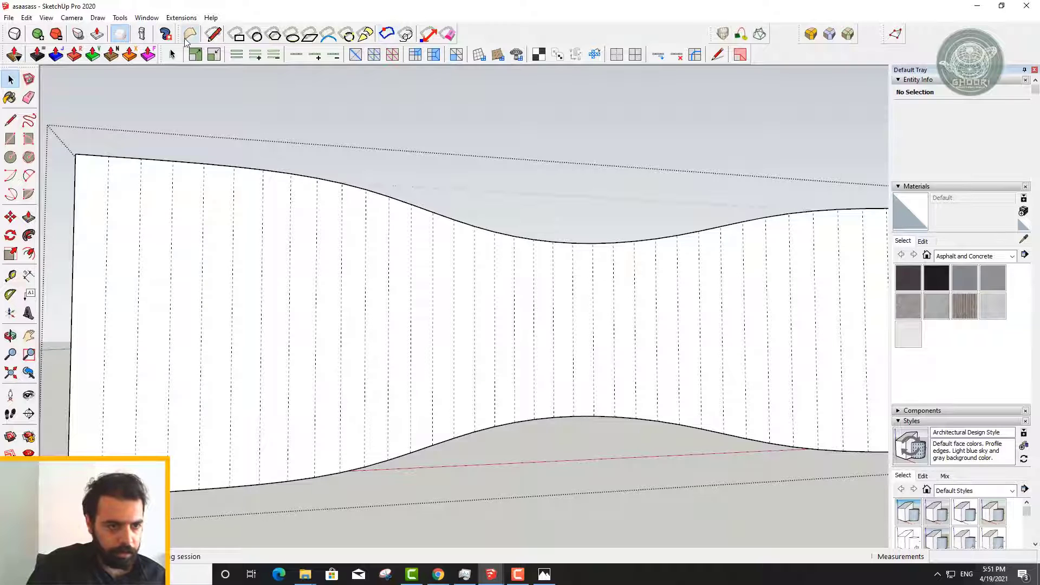
right_click(176, 37)
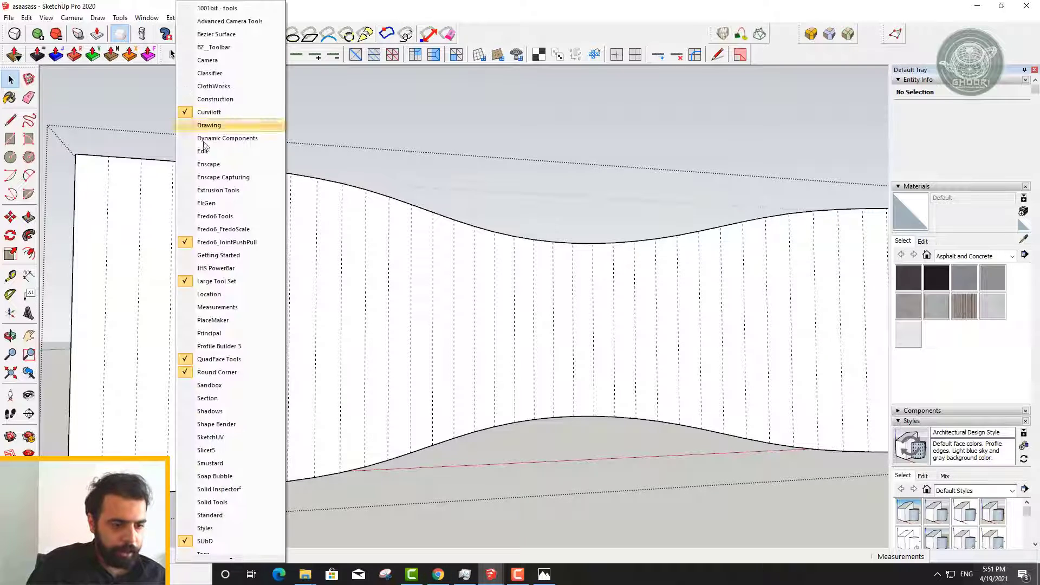
scroll(239, 364, "down", 3)
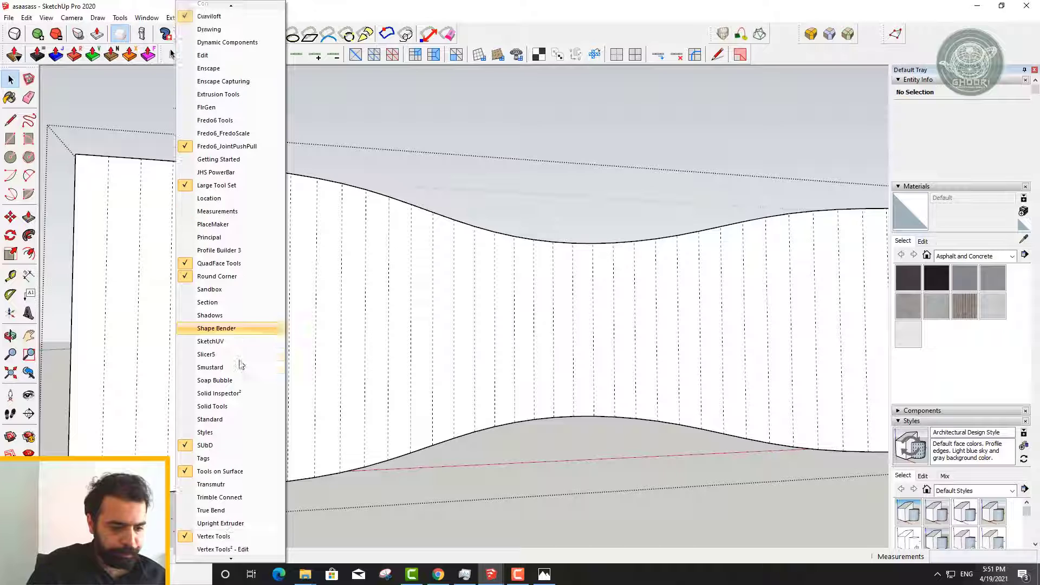
left_click(391, 108)
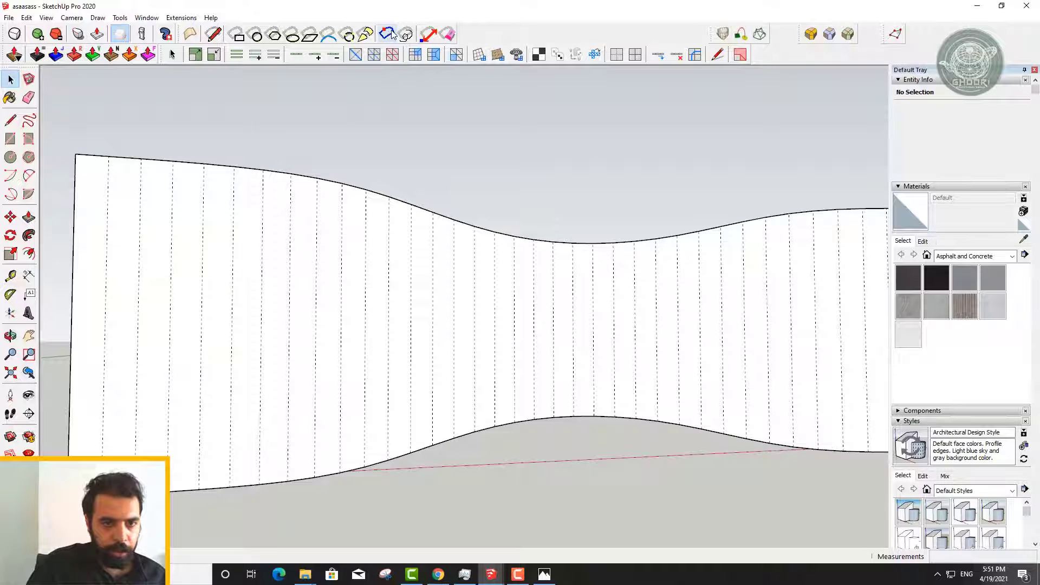
left_click(393, 34)
key("space")
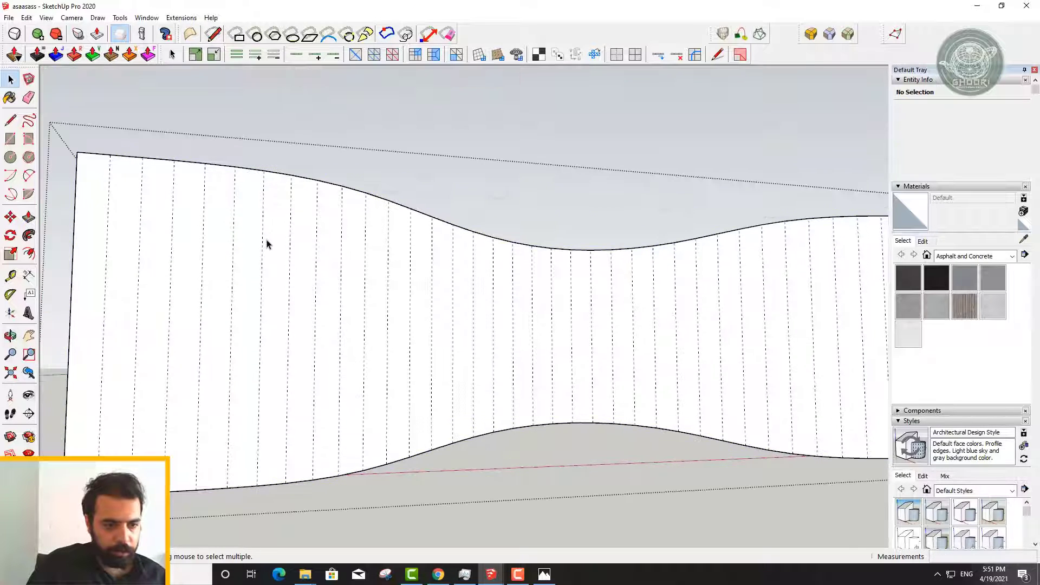
Try an Offset outline on the wall face, then cancel it
left_click(386, 34)
left_click(255, 170)
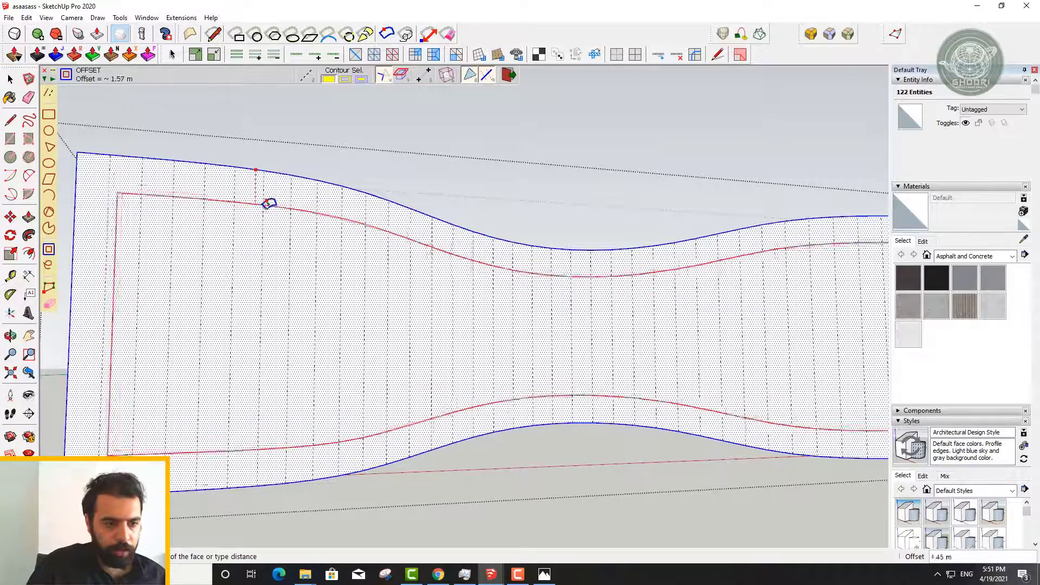
key("Escape")
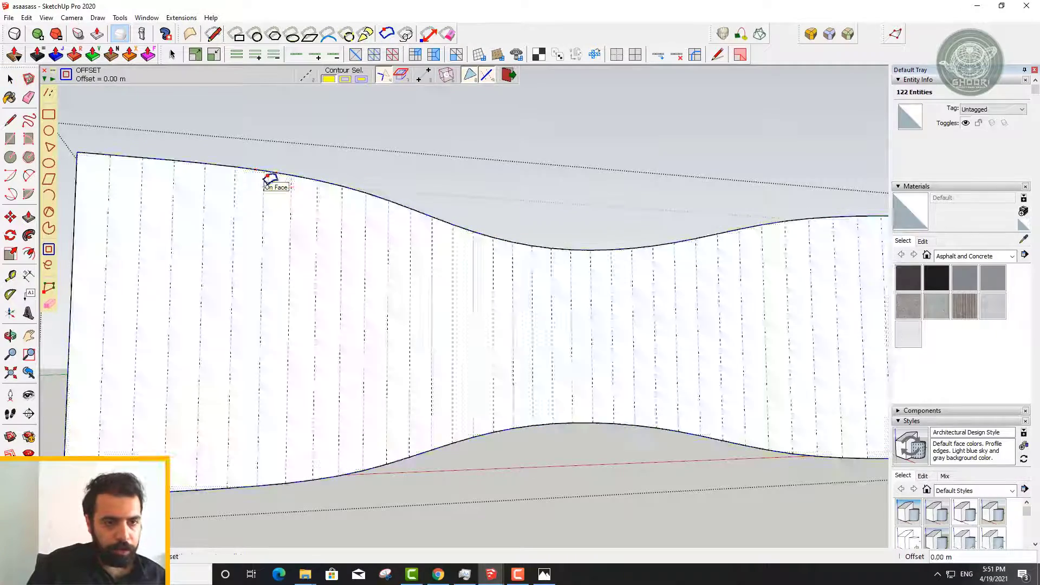
key("space")
left_click(334, 169)
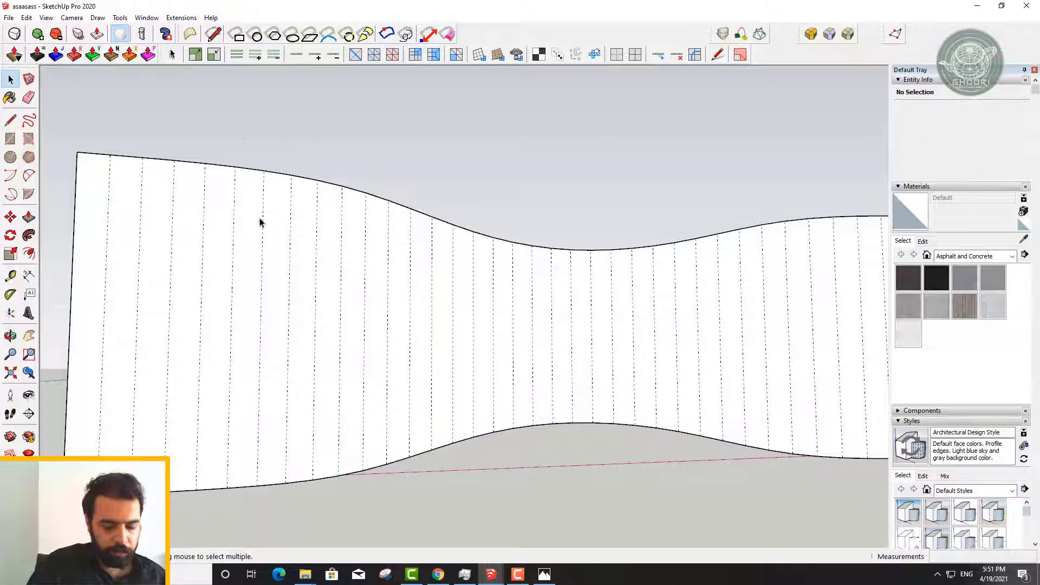
Inset offset outlines inside three adjacent vertical strips of the wavy wall
key("f")
double_click(276, 234)
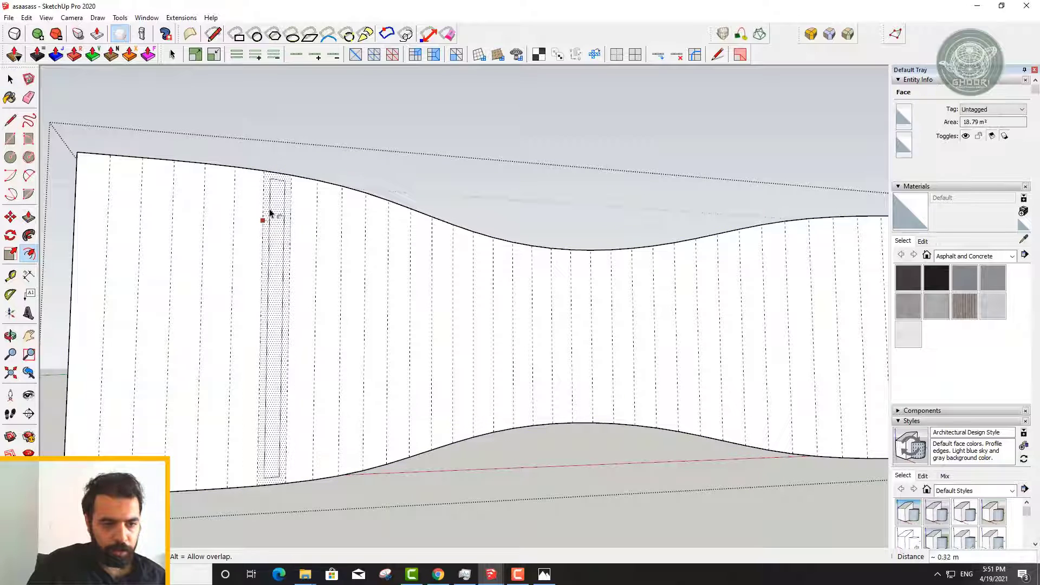
double_click(249, 210)
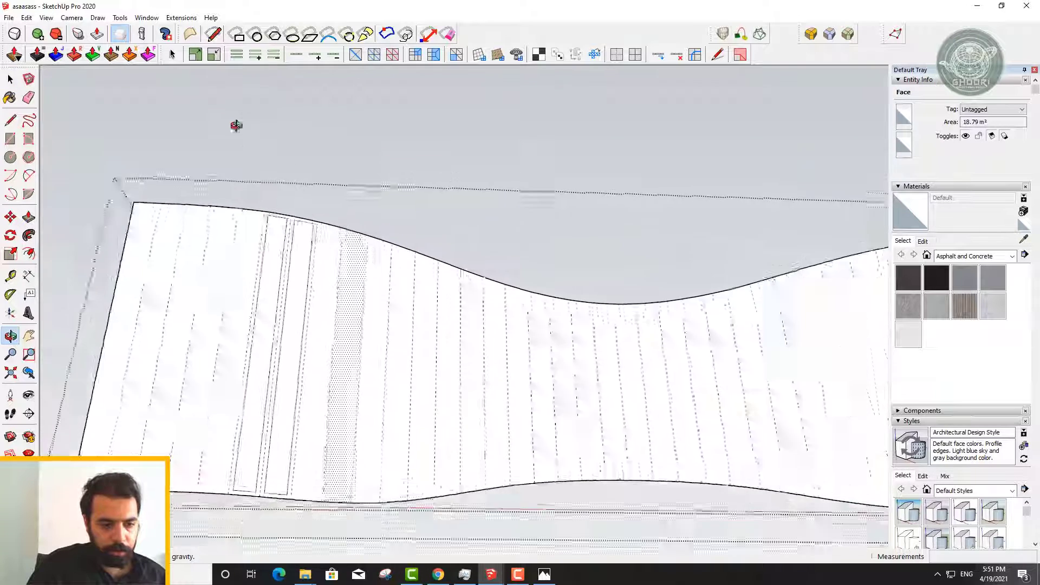
middle_click_drag(318, 270, 310, 274)
double_click(318, 276)
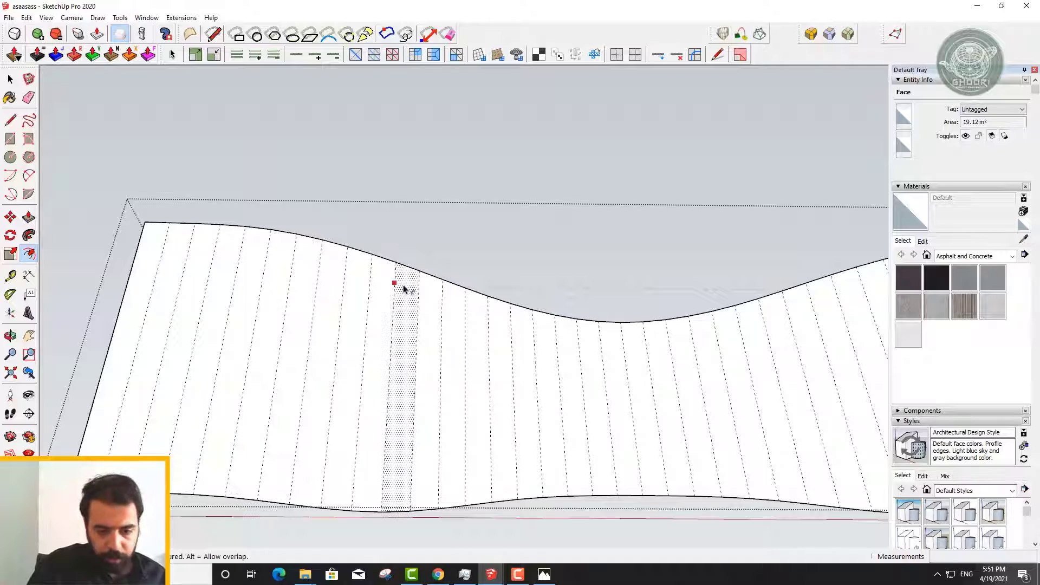
key("space")
Orbit and zoom around the wavy walls to review the inset strips
scroll(395, 278, "down", 5)
scroll(564, 303, "down", 3)
mouse_move(573, 313)
middle_mouse_down()
mouse_move(525, 453)
mouse_move(397, 474)
mouse_move(608, 406)
mouse_move(660, 255)
middle_mouse_up()
scroll(494, 262, "down", 2)
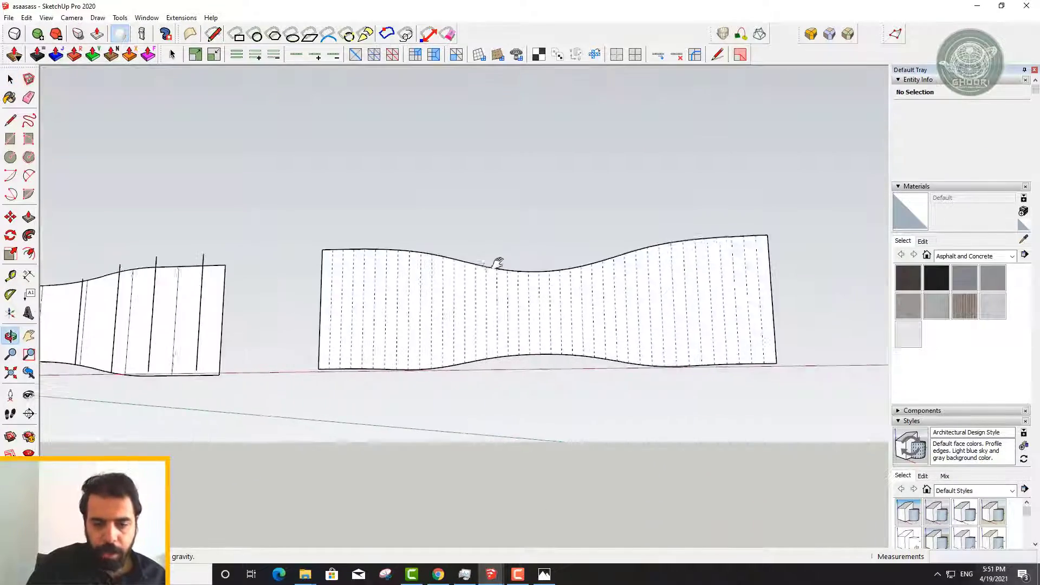
scroll(508, 356, "up", 2)
scroll(529, 395, "up", 3)
scroll(364, 294, "down", 2)
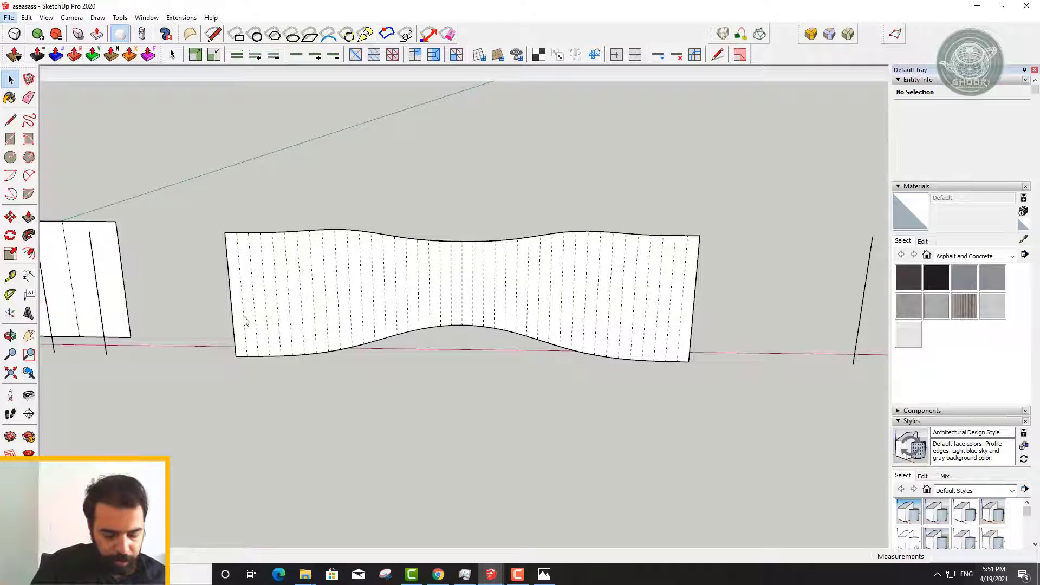
key("alt+t")
key("Escape")
scroll(269, 359, "up", 3)
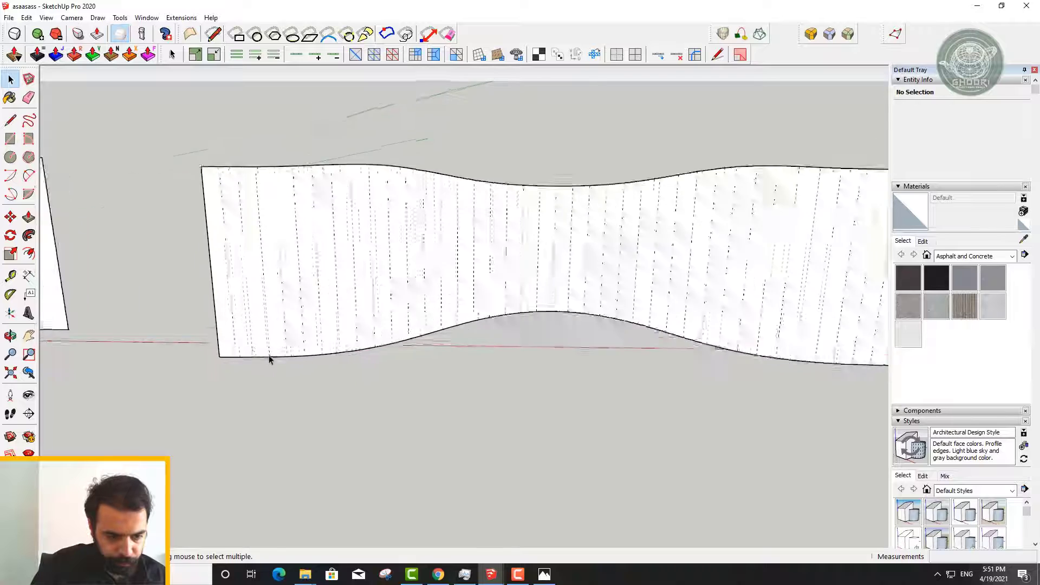
scroll(269, 359, "up", 2)
Try the Tape Measure on the wall's bottom edge, then view the walls from the side
key("t")
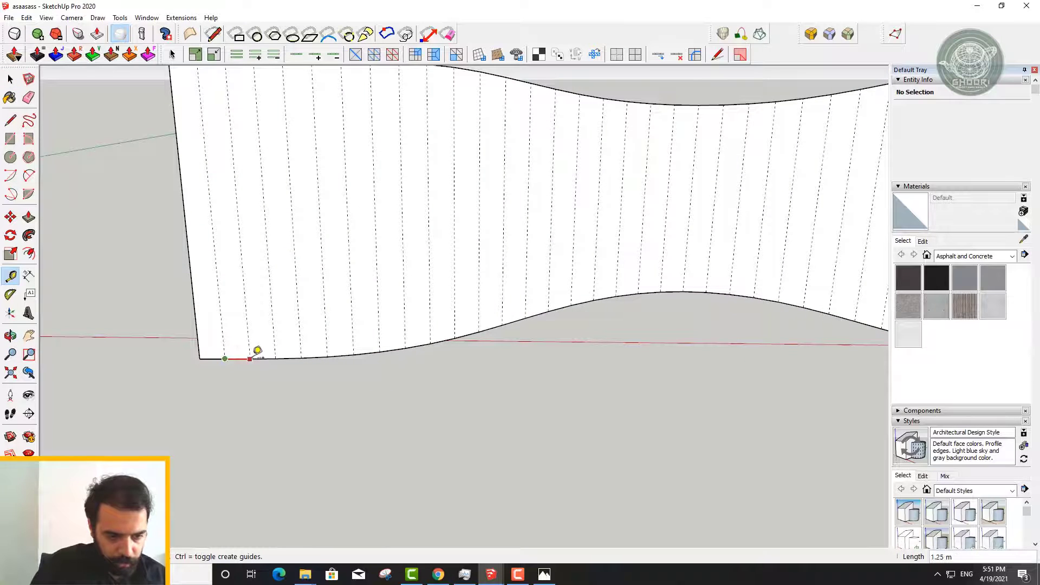
key("space")
key("t")
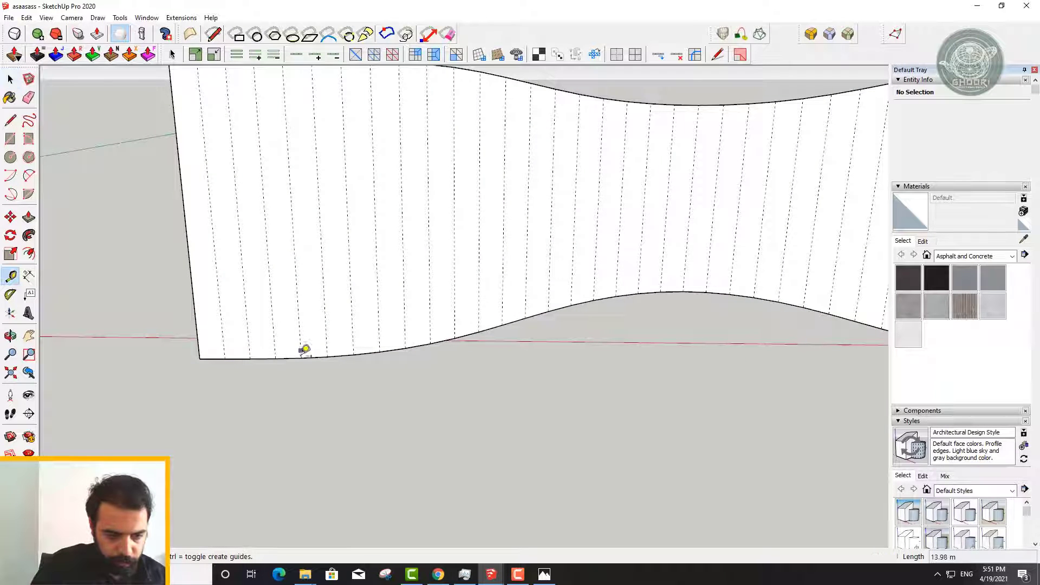
left_click(301, 358)
key("space")
scroll(358, 345, "down", 3)
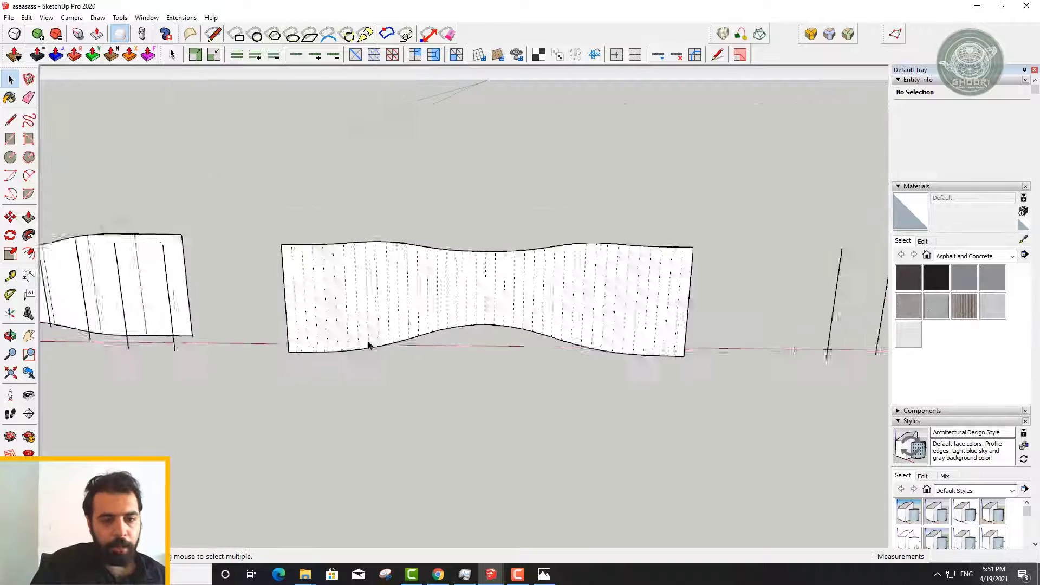
middle_click_drag(366, 343, 487, 271)
scroll(487, 271, "up", 2)
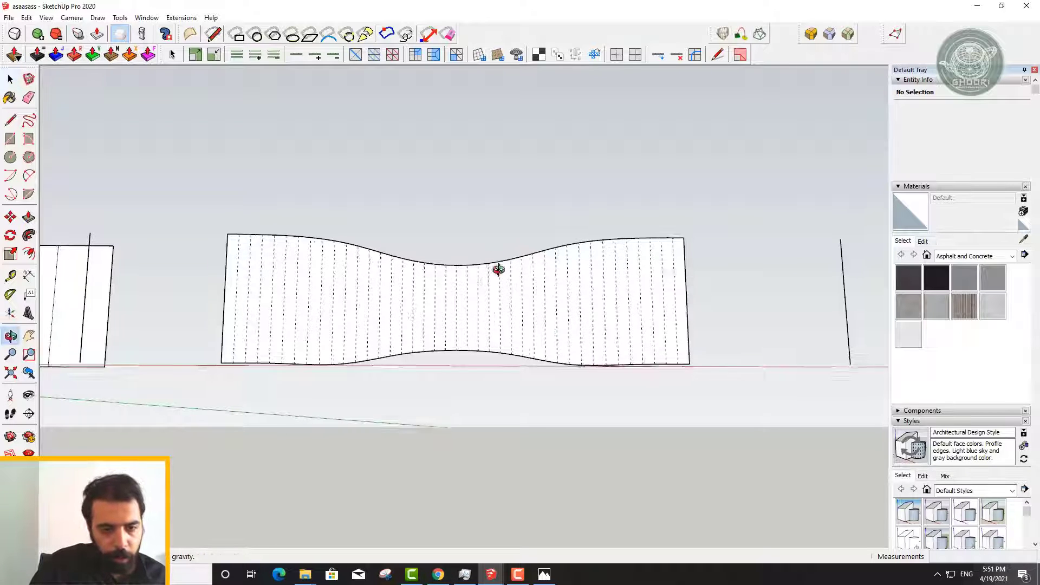
mouse_move(495, 266)
middle_mouse_down()
mouse_move(690, 381)
mouse_move(390, 308)
mouse_move(677, 314)
mouse_move(406, 337)
mouse_move(430, 260)
middle_mouse_up()
scroll(381, 257, "down", 3)
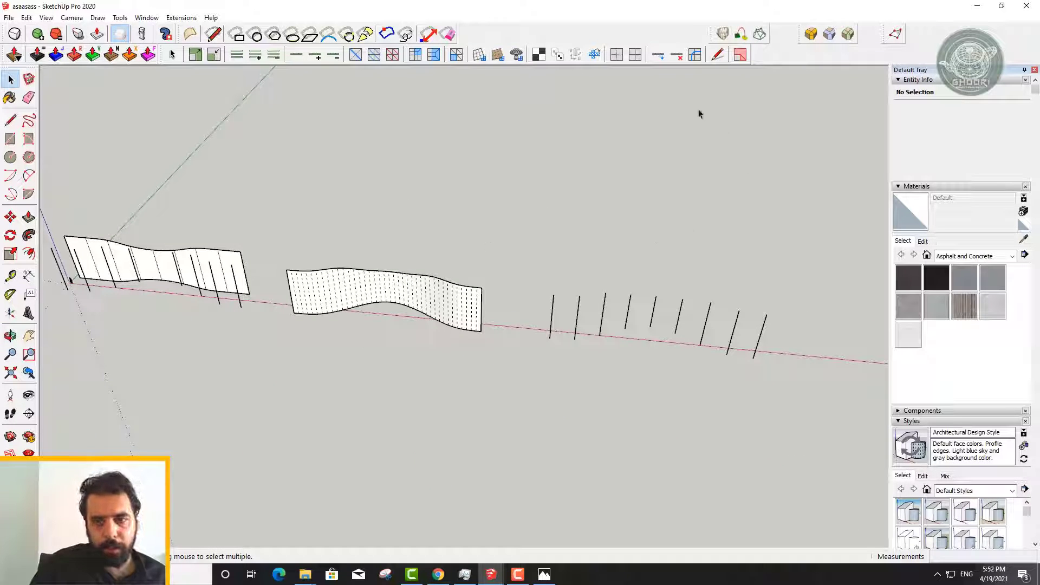
Enable the Solid Inspector² toolbar and dock it in the top row
right_click(586, 36)
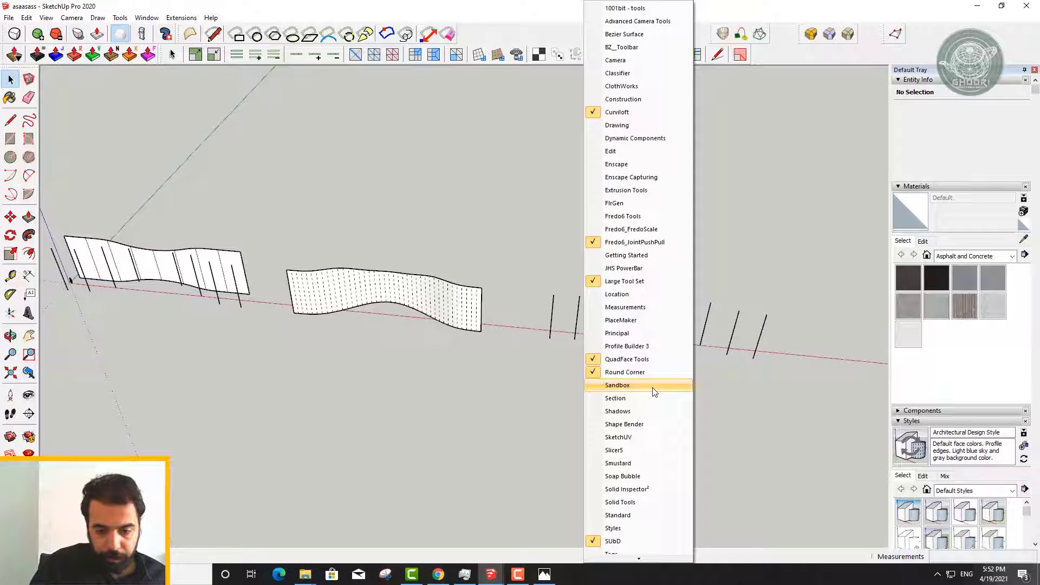
left_click(656, 489)
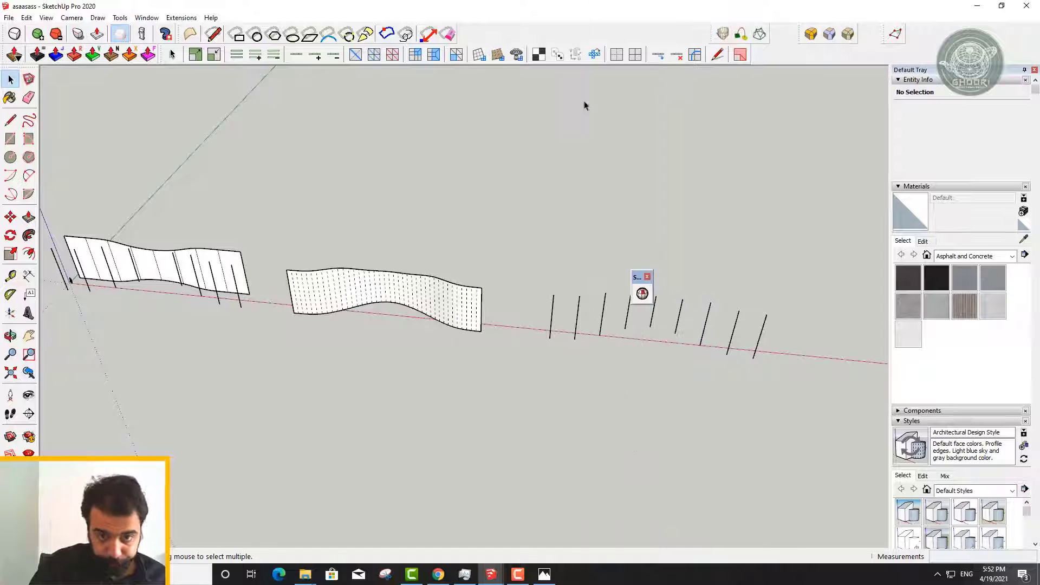
left_click_drag(640, 282, 608, 38)
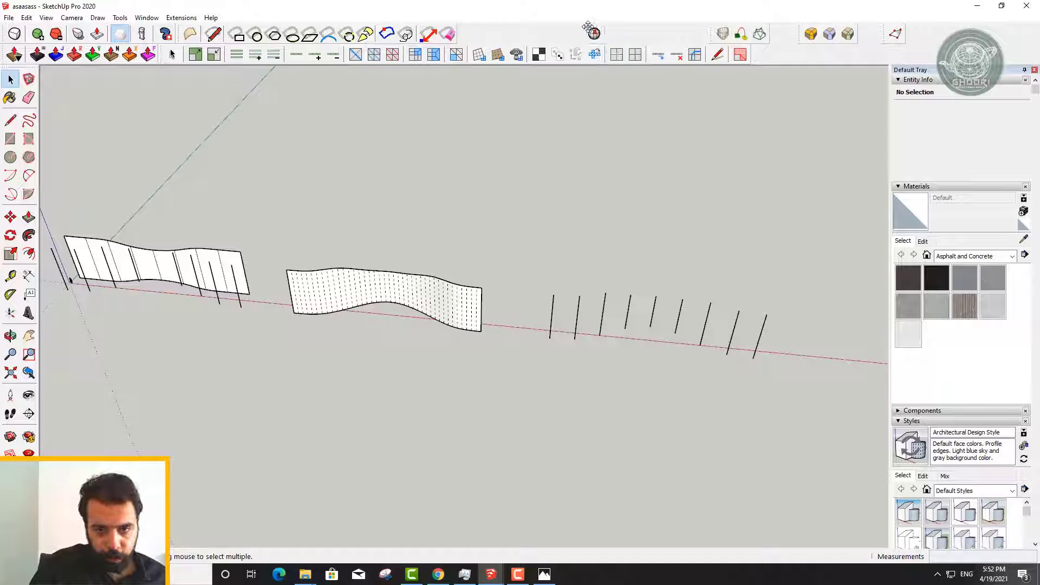
Enable and dock the Slicer5 toolbar at the top, then select the wavy wall group
right_click(544, 34)
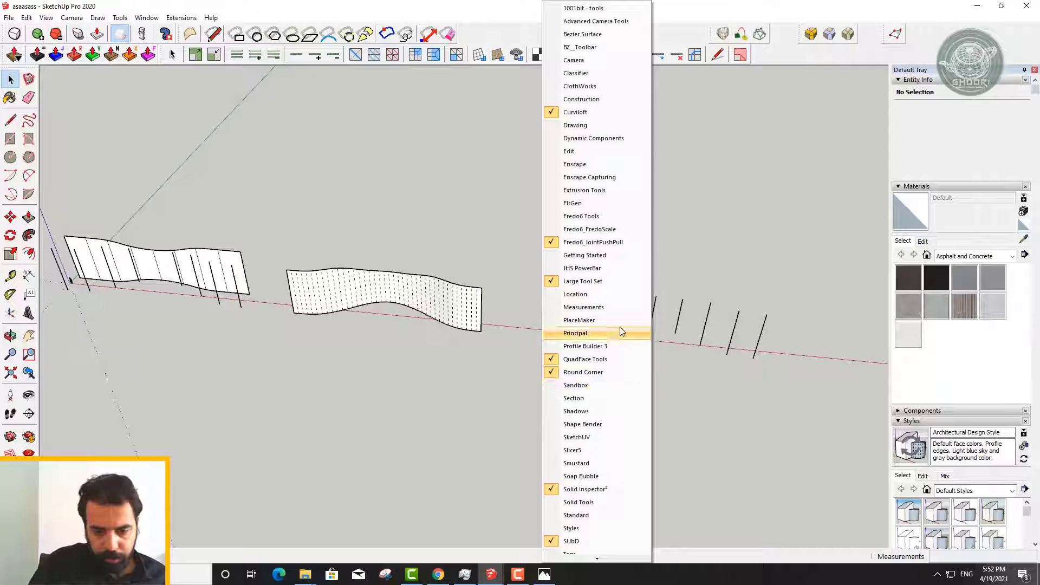
left_click(616, 448)
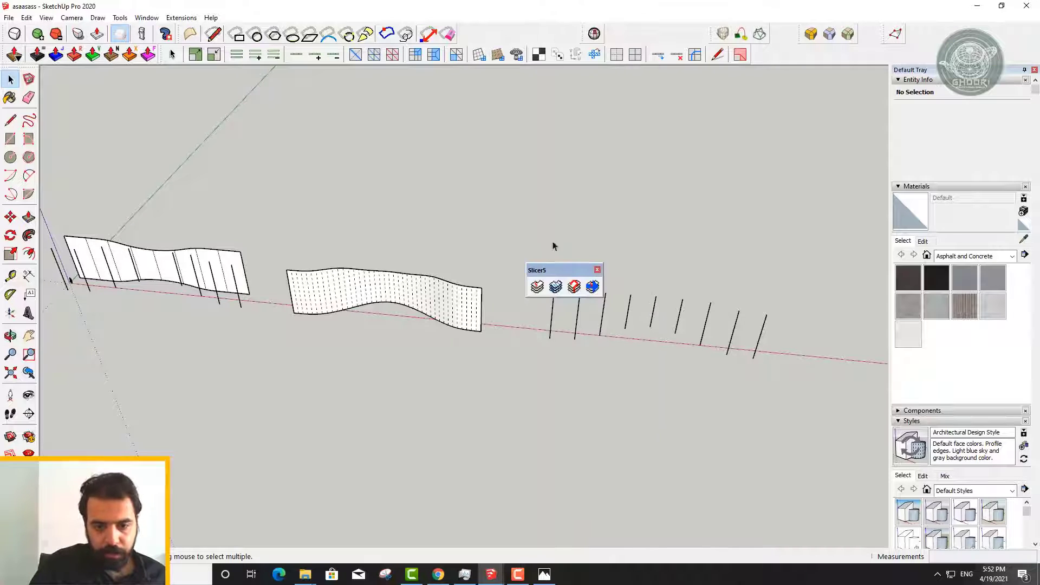
left_click_drag(555, 270, 540, 34)
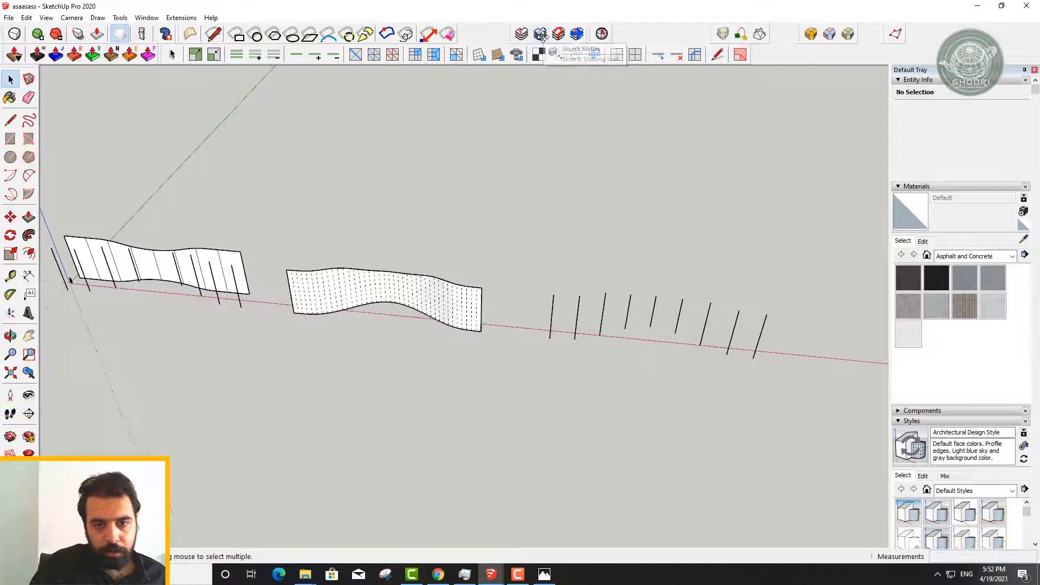
mouse_move(370, 174)
middle_mouse_down()
mouse_move(499, 125)
mouse_move(371, 308)
mouse_move(371, 255)
mouse_move(498, 186)
middle_mouse_up()
left_click(370, 309)
Try slicing the wall with Slicer5, dismiss the not-manifold warning, and run a solid check
left_click(521, 34)
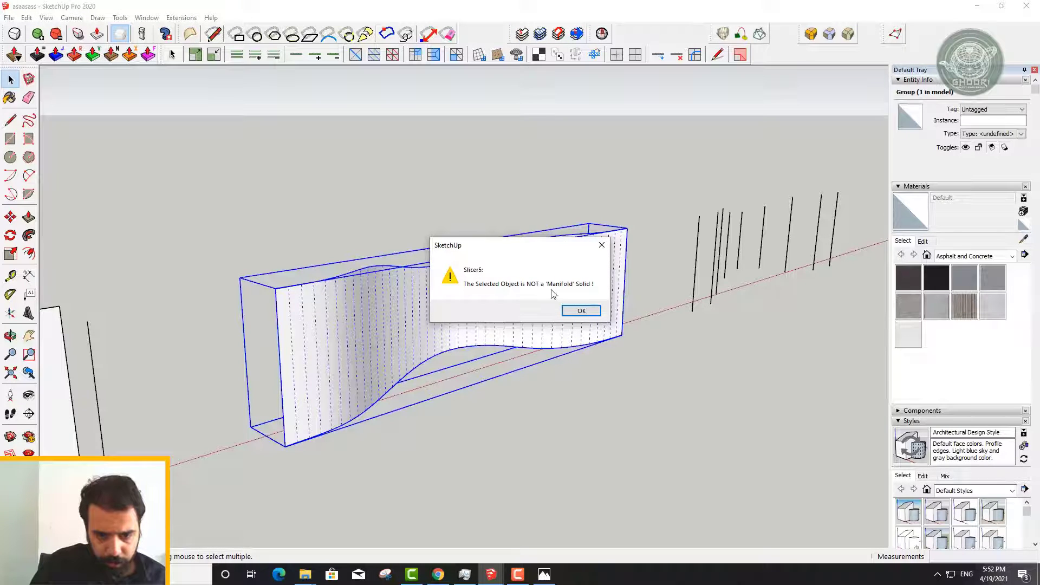
left_click(581, 310)
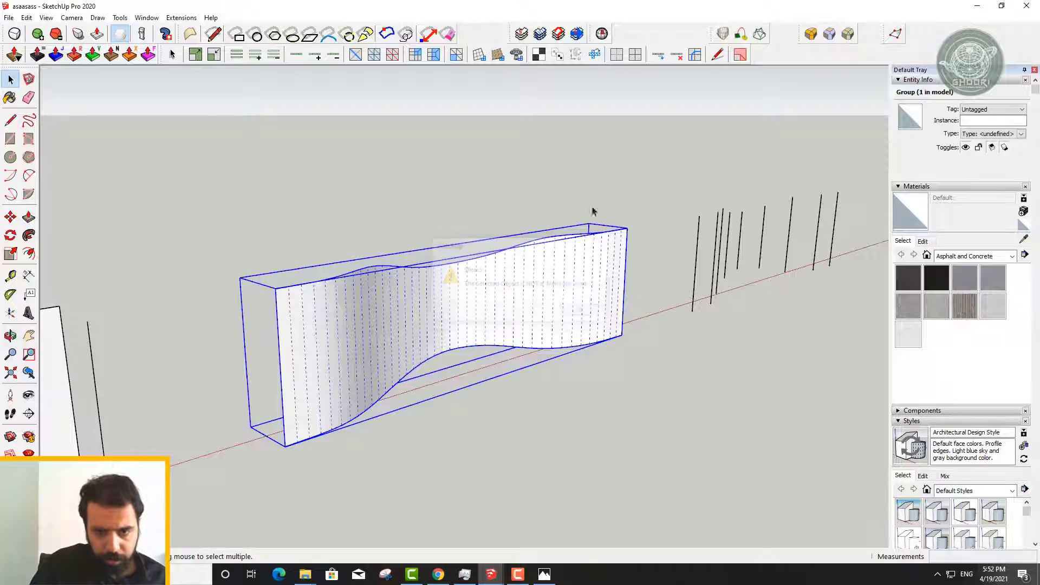
left_click(601, 33)
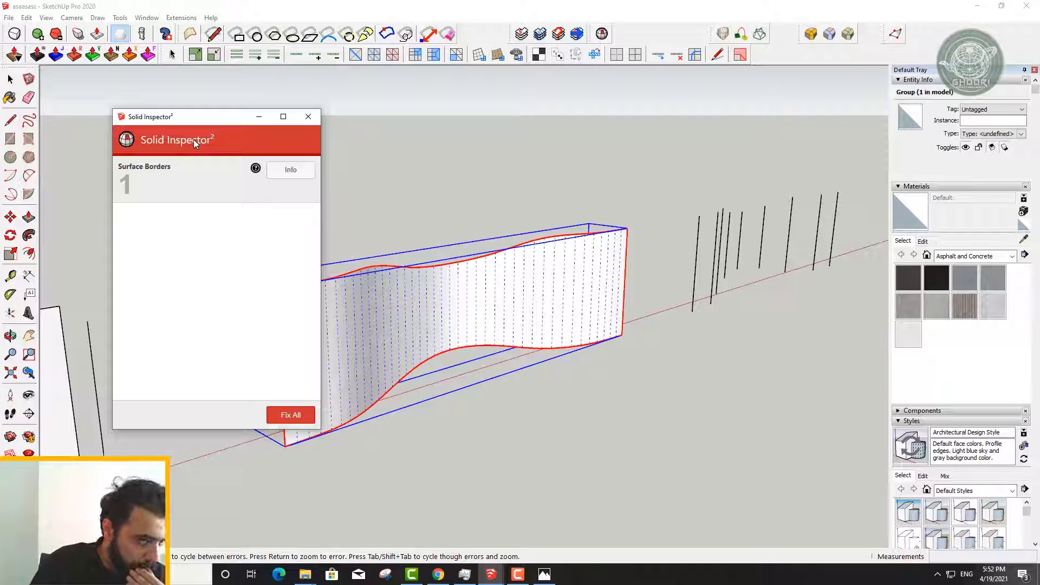
left_click(312, 116)
Re-run Solid Inspector² on the wall group, close its one-error report, and inspect the edge closely
mouse_move(379, 244)
middle_mouse_down()
mouse_move(441, 291)
mouse_move(465, 269)
middle_mouse_up()
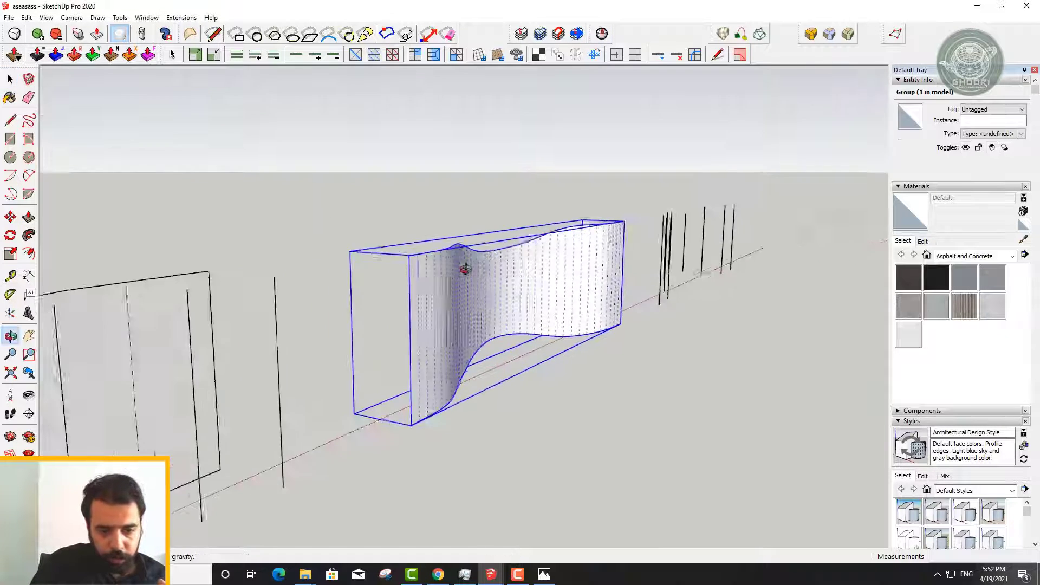
scroll(551, 275, "up", 3)
left_click(601, 33)
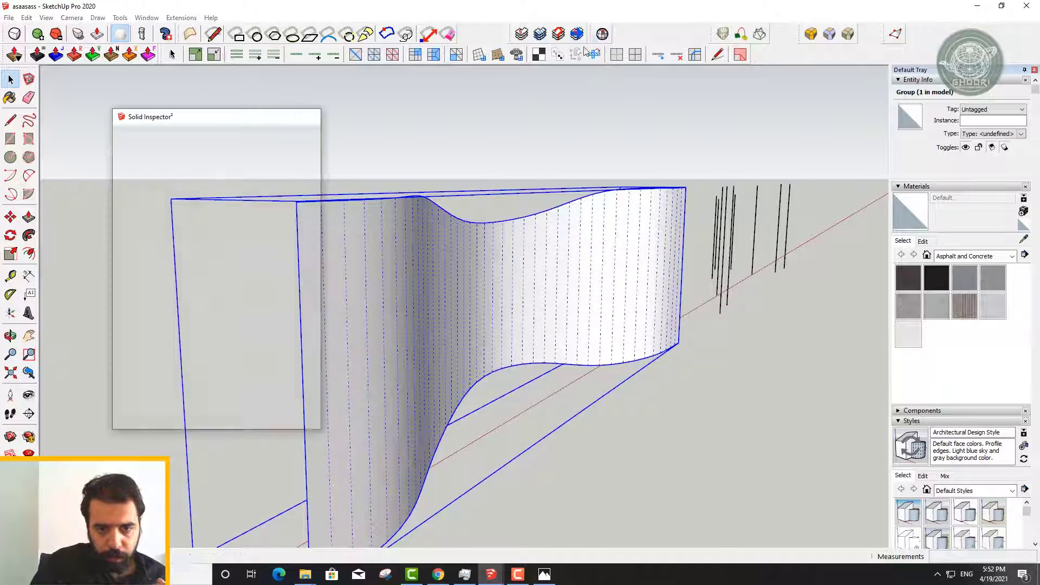
left_click(308, 117)
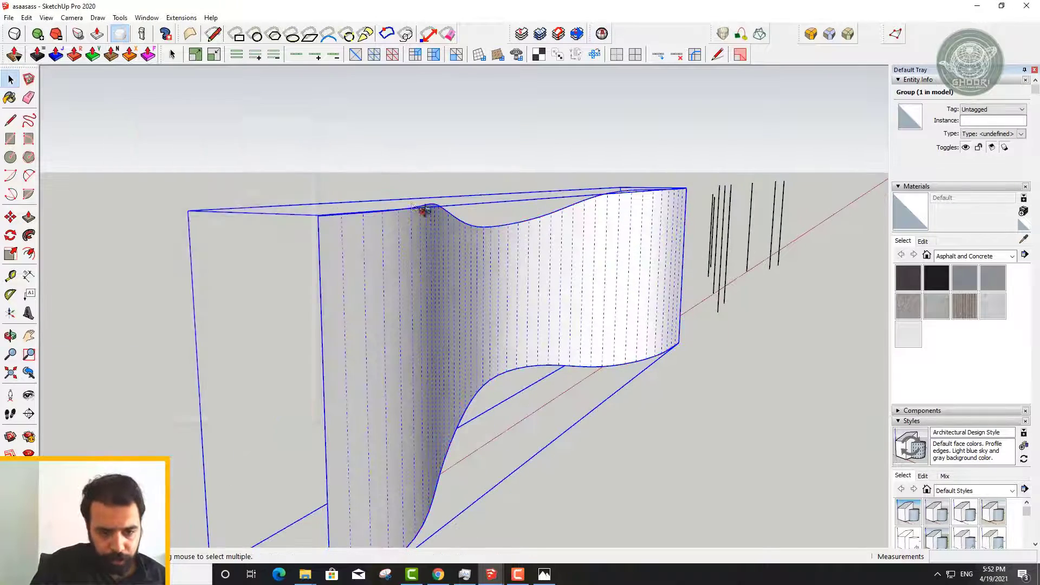
mouse_move(325, 227)
middle_mouse_down()
mouse_move(641, 324)
mouse_move(383, 251)
mouse_move(548, 241)
mouse_move(784, 181)
mouse_move(493, 337)
middle_mouse_up()
View the wall from the top, tilt back to perspective, and hide the Fredo6_JointPushPull toolbar
scroll(492, 336, "down", 5)
key("t")
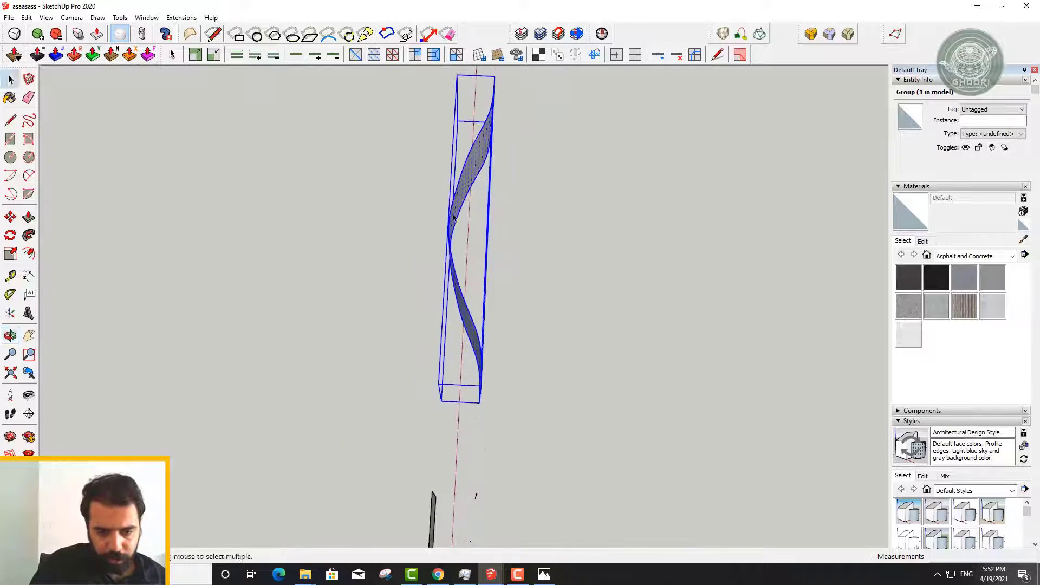
middle_click_drag(457, 281, 432, 209)
scroll(432, 209, "up", 2)
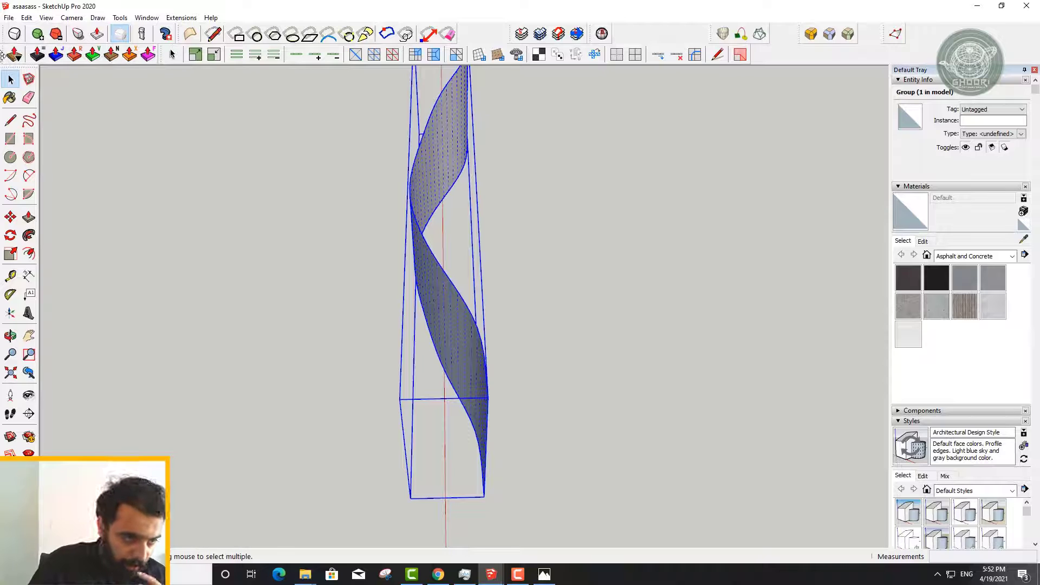
right_click(3, 54)
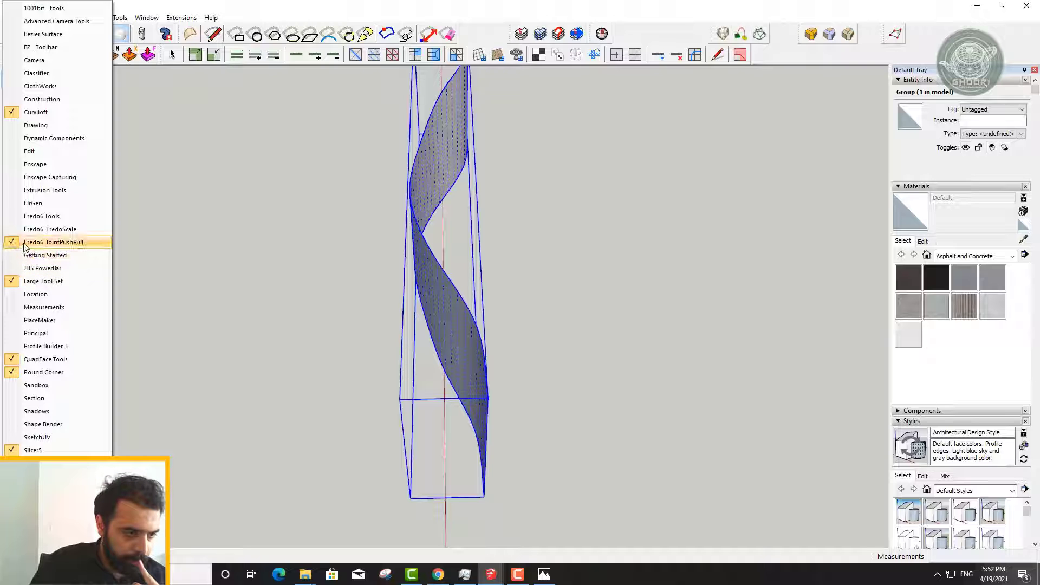
left_click(56, 243)
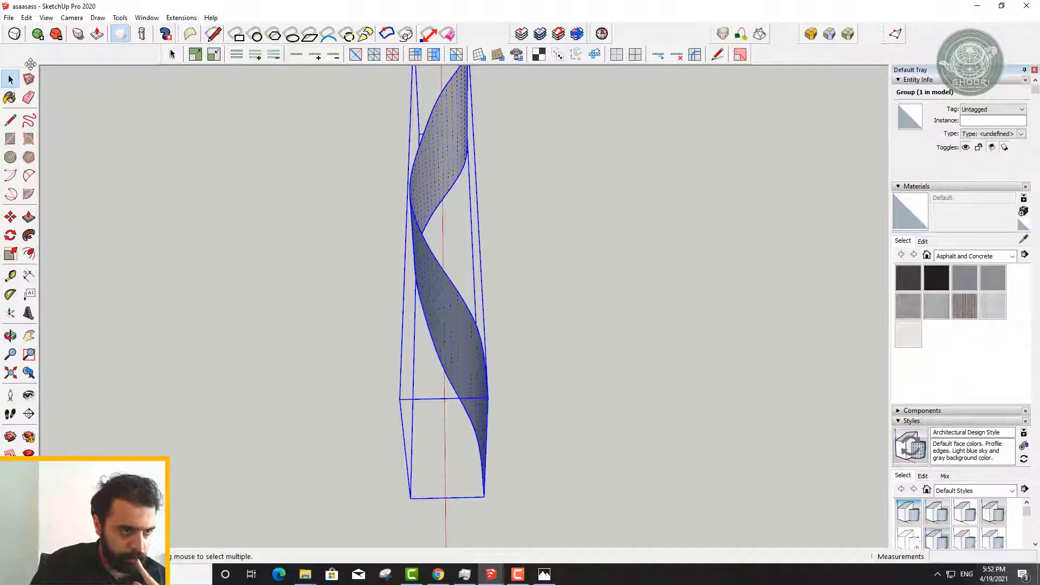
Restore Fredo6_JointPushPull and thicken the wavy wall faces with a Joint Push Pull offset of 0.05
right_click(28, 61)
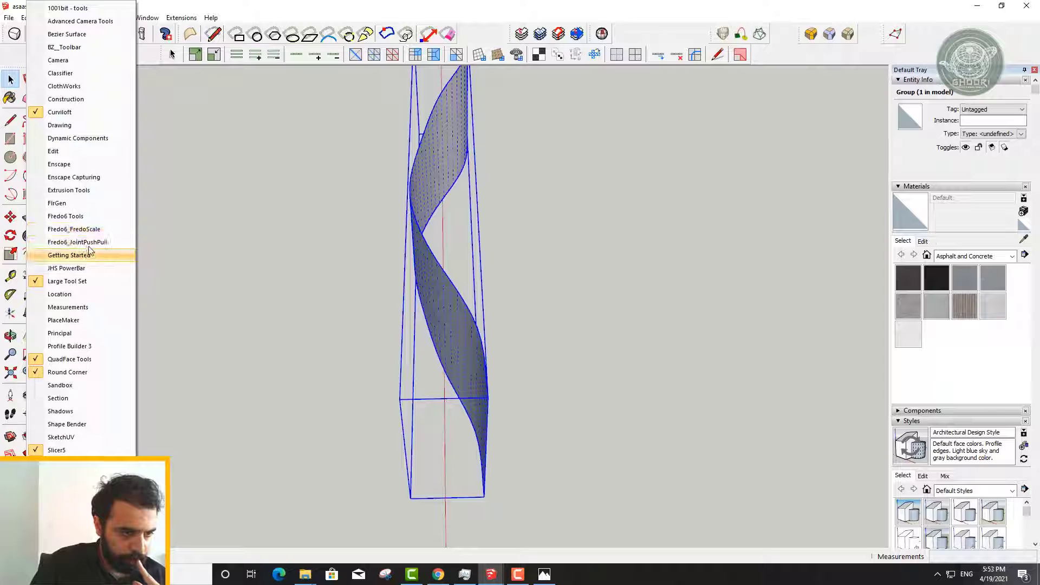
left_click(56, 245)
left_click(56, 54)
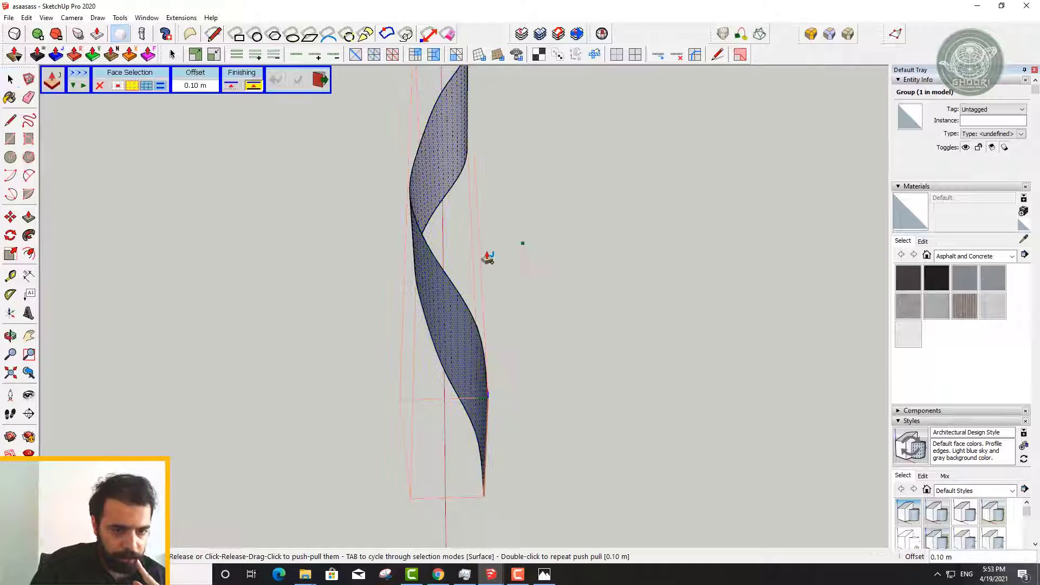
left_click(439, 313)
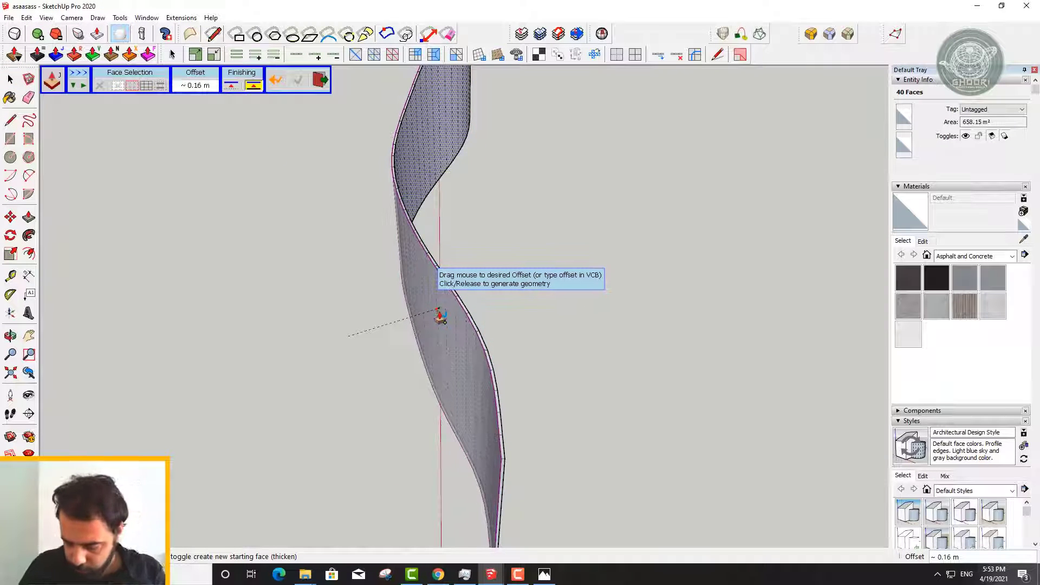
type("0.05")
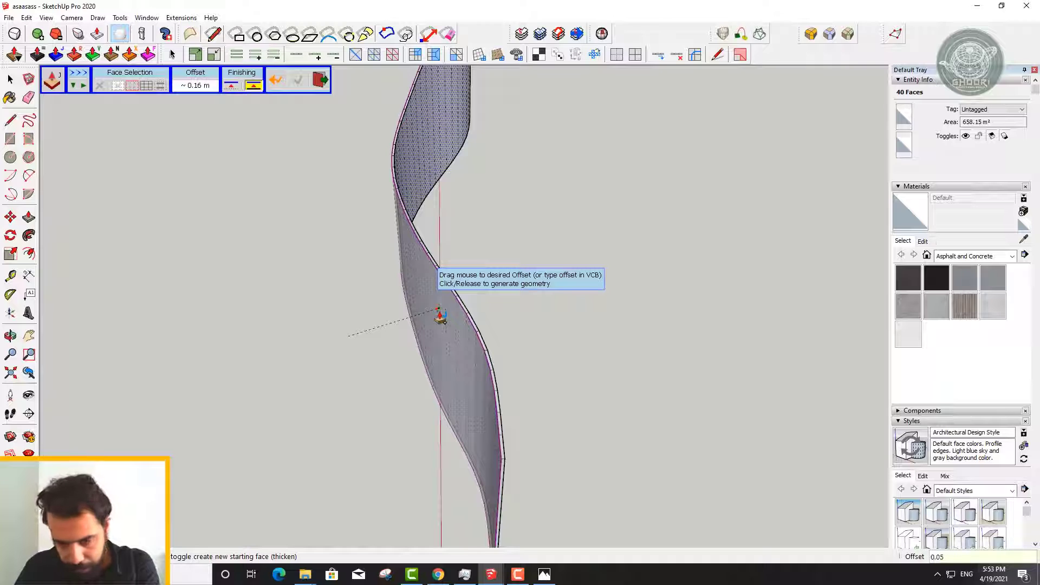
key("Return")
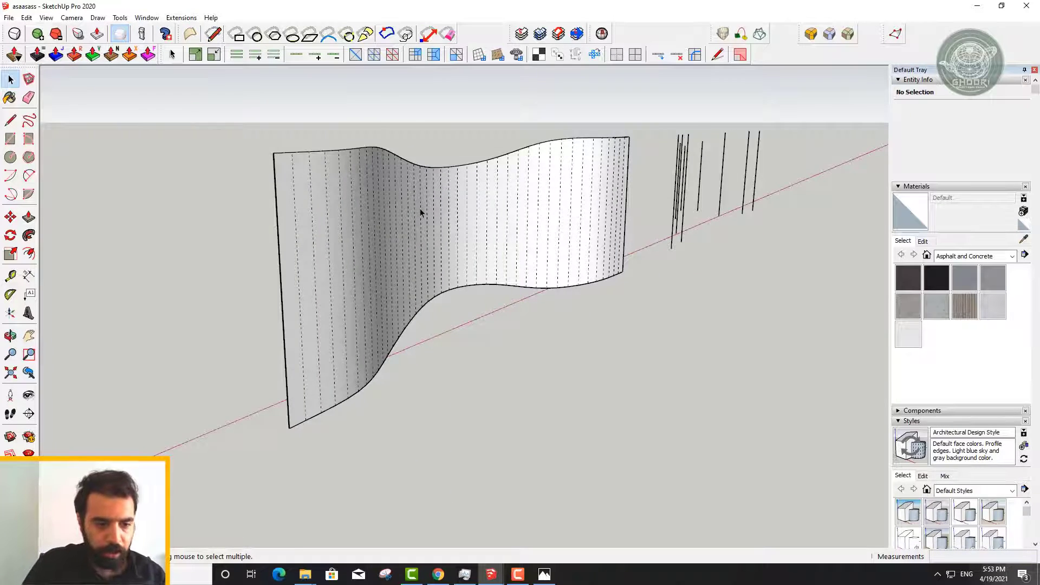
Check the thickened wall in Solid Inspector²: no errors, 32.91 m³ solid group
left_click(602, 34)
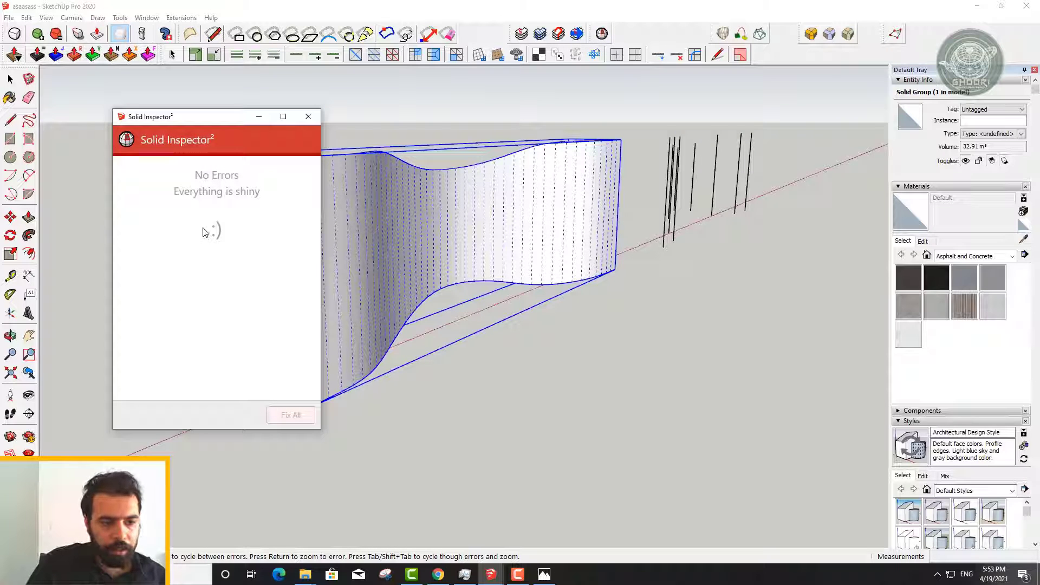
left_click(308, 117)
scroll(325, 227, "up", 2)
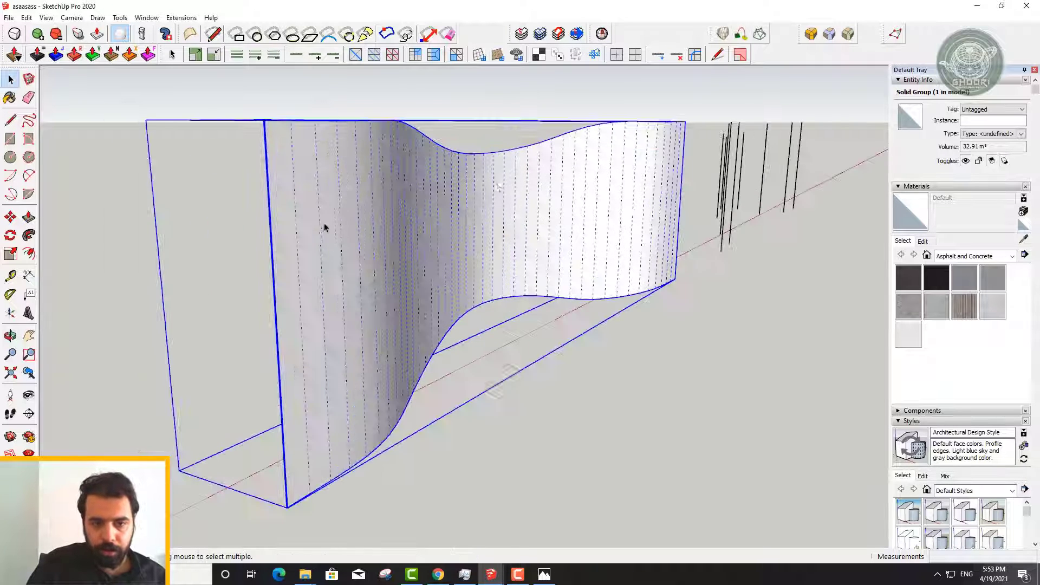
Slice the wall with Slicer5 along the X axis, 1.7 spacing and 0.2 thickness
left_click(521, 33)
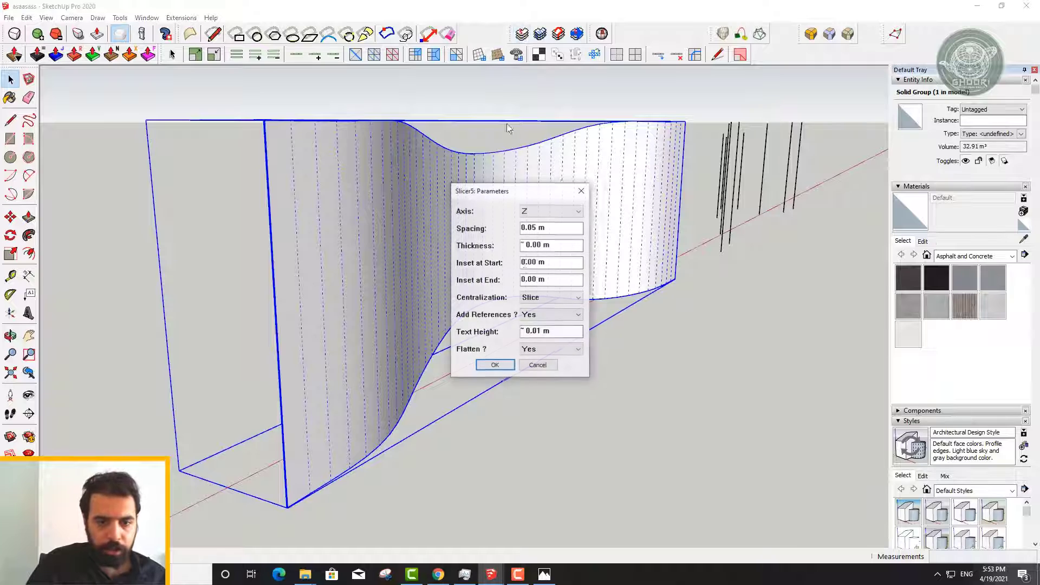
left_click(578, 214)
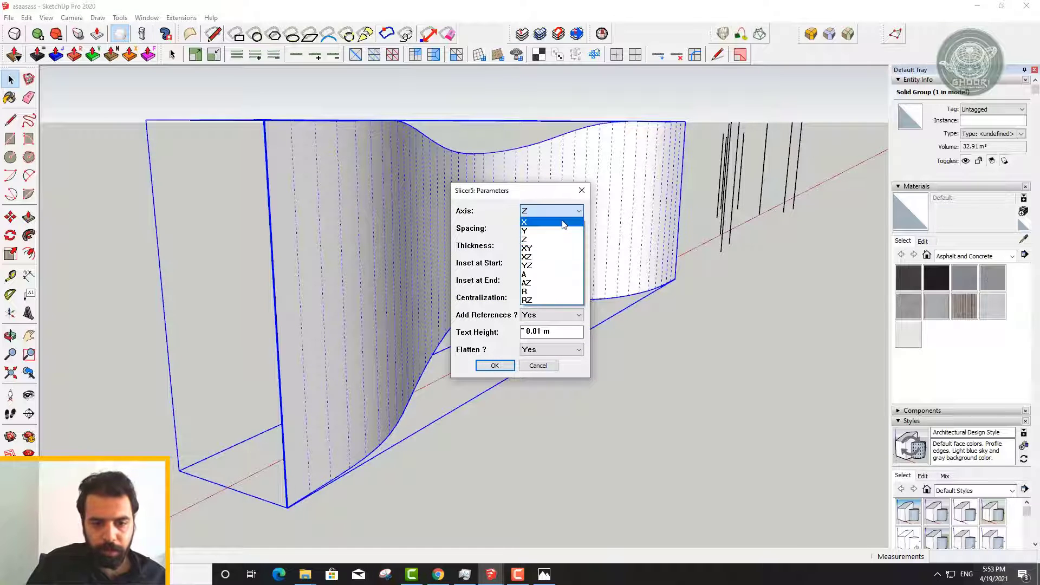
left_click(564, 221)
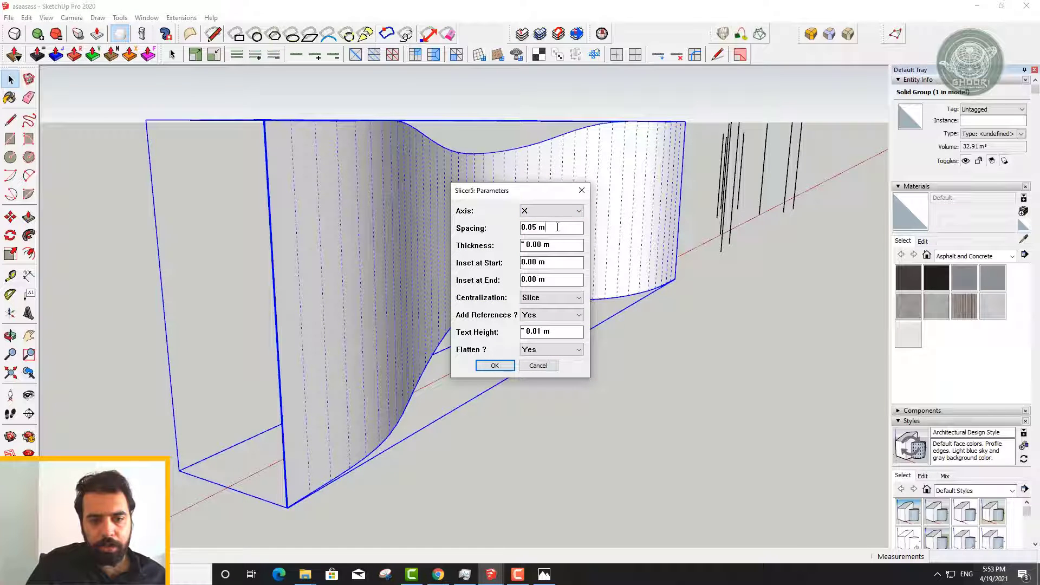
left_click_drag(557, 227, 499, 227)
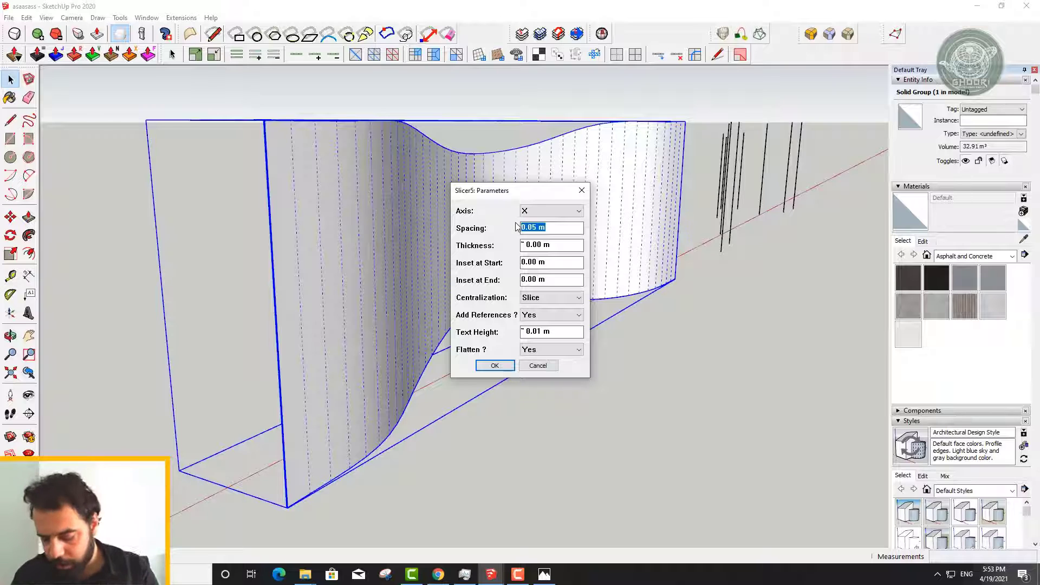
type("1.5")
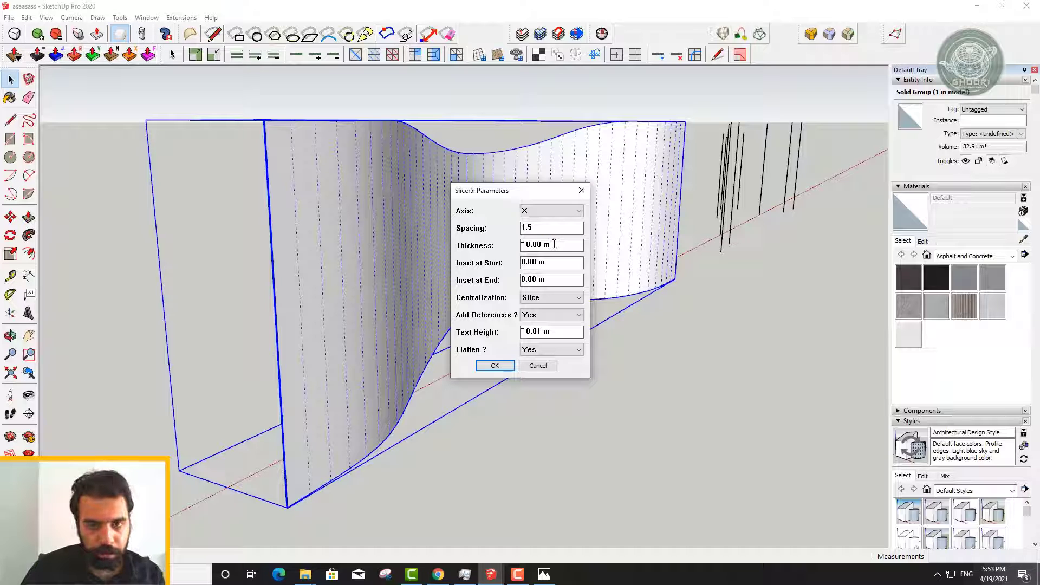
left_click_drag(554, 243, 521, 244)
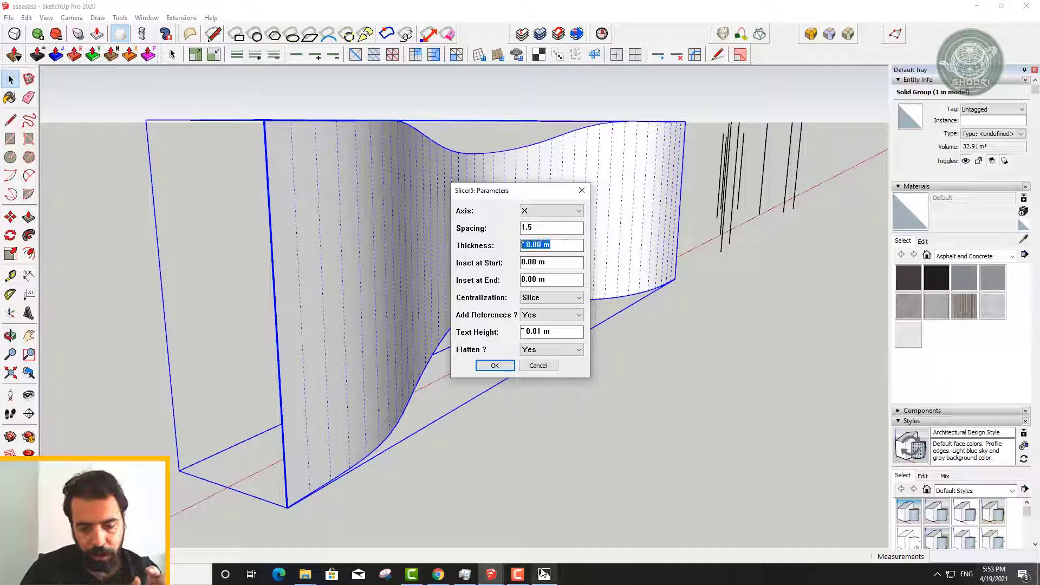
left_click(550, 546)
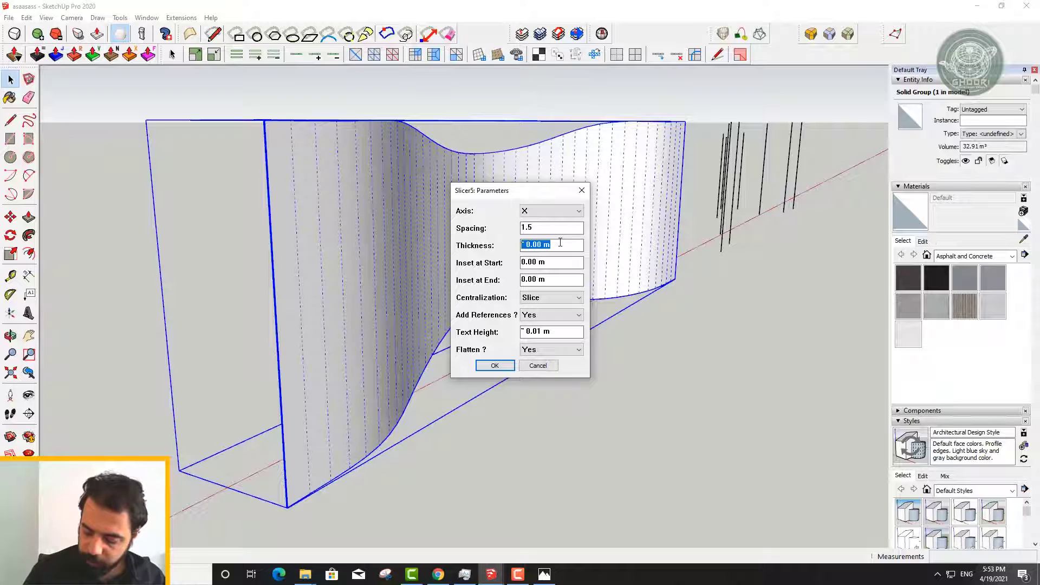
type("20")
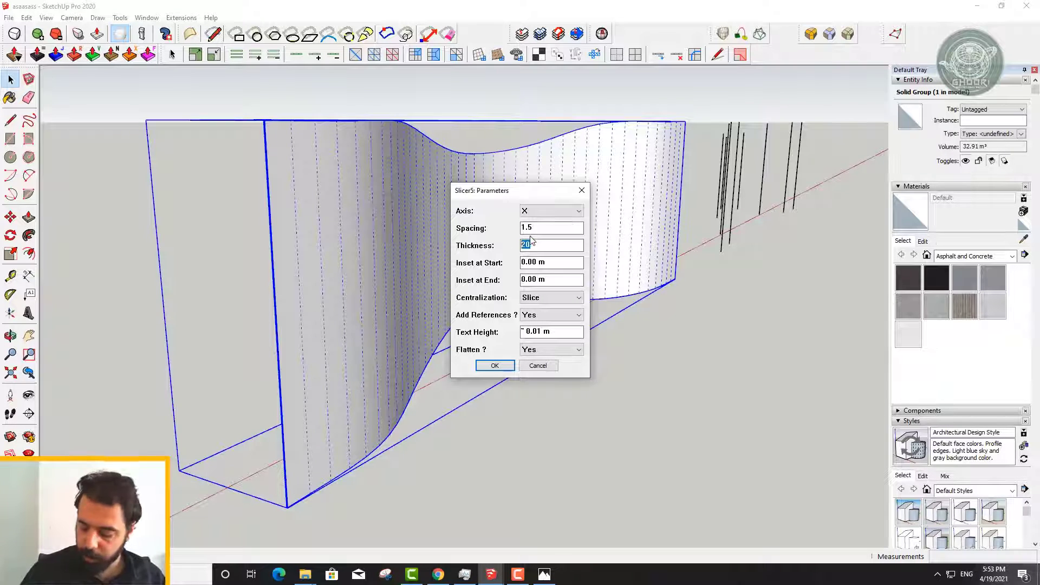
type(".2")
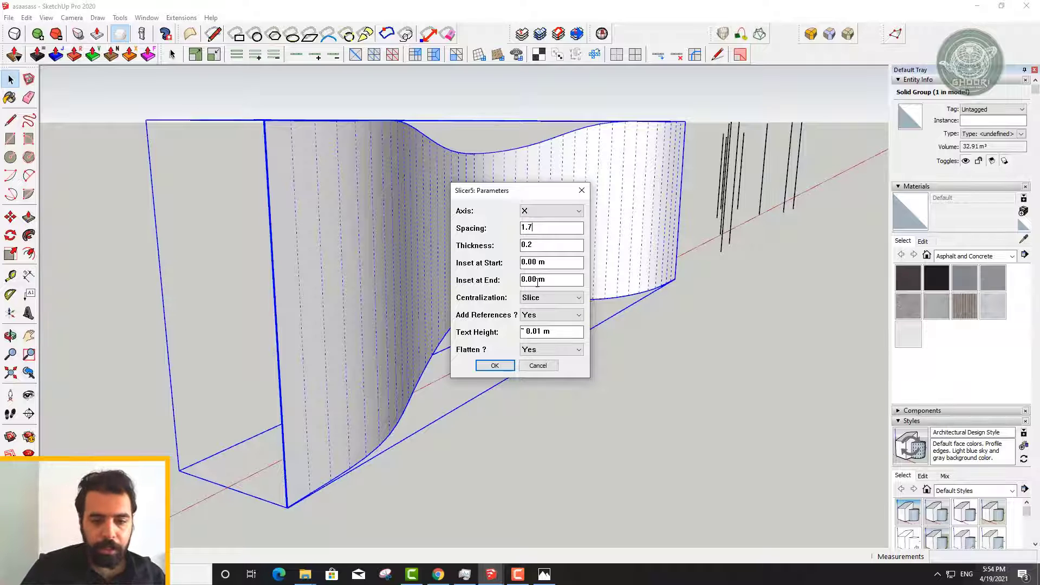
left_click(493, 363)
Orbit around the newly generated fins and select the fins group
middle_click_drag(490, 374, 272, 400)
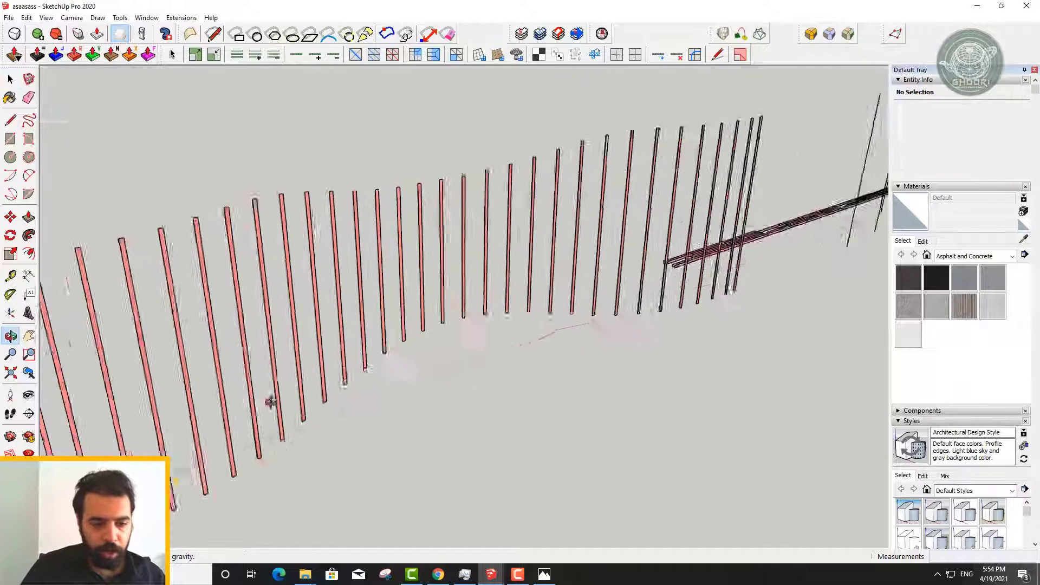
scroll(547, 196, "up", 3)
scroll(547, 196, "down", 3)
mouse_move(534, 197)
middle_mouse_down()
mouse_move(465, 56)
mouse_move(395, 202)
mouse_move(371, 116)
middle_mouse_up()
scroll(385, 210, "up", 3)
scroll(595, 154, "down", 3)
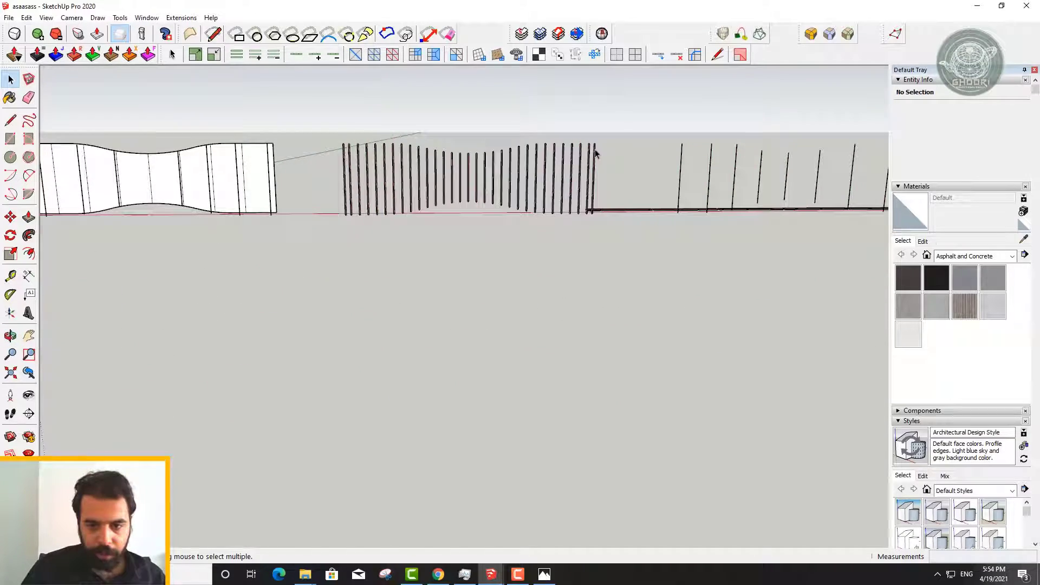
left_click(565, 155)
mouse_move(308, 97)
middle_mouse_down()
mouse_move(351, 316)
mouse_move(341, 172)
mouse_move(389, 195)
mouse_move(343, 174)
middle_mouse_up()
scroll(347, 217, "up", 5)
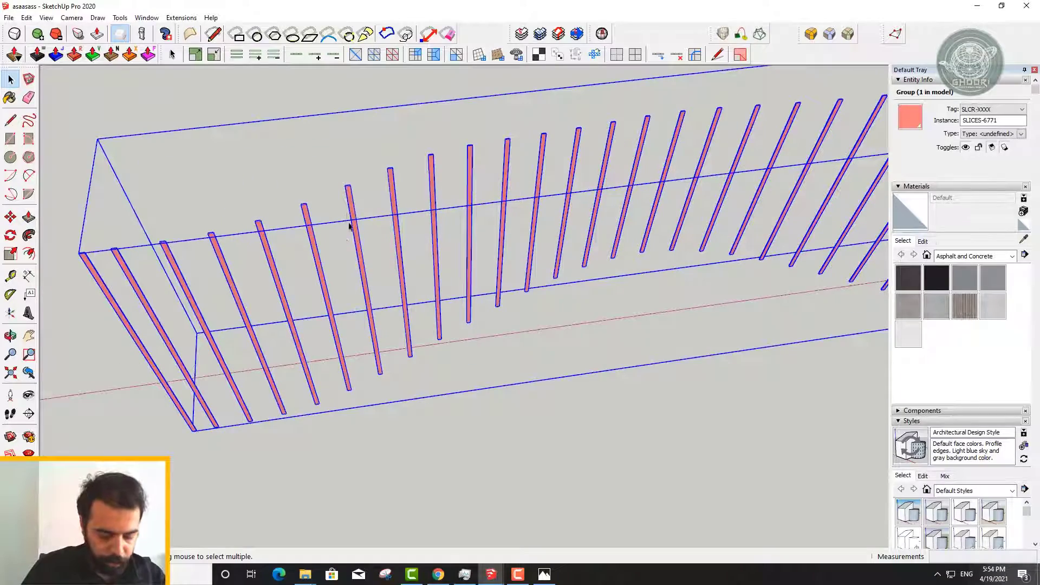
Measure the gaps between neighbouring fin tops, about 1.50 m apart
key("t")
scroll(251, 214, "up", 3)
scroll(170, 246, "up", 3)
scroll(153, 257, "down", 2)
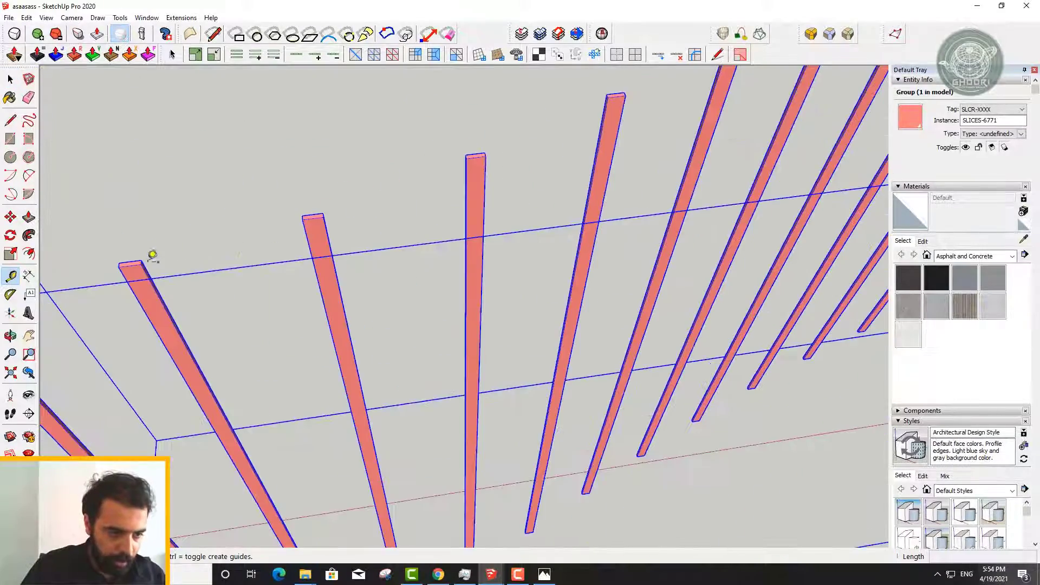
scroll(295, 232, "down", 3)
middle_click_drag(295, 232, 413, 283)
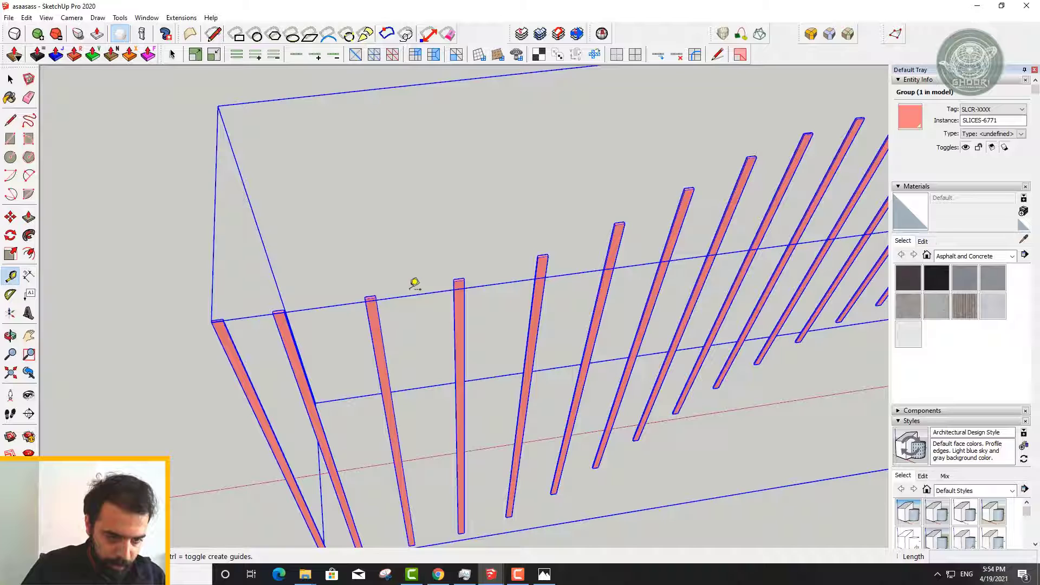
left_click(376, 295)
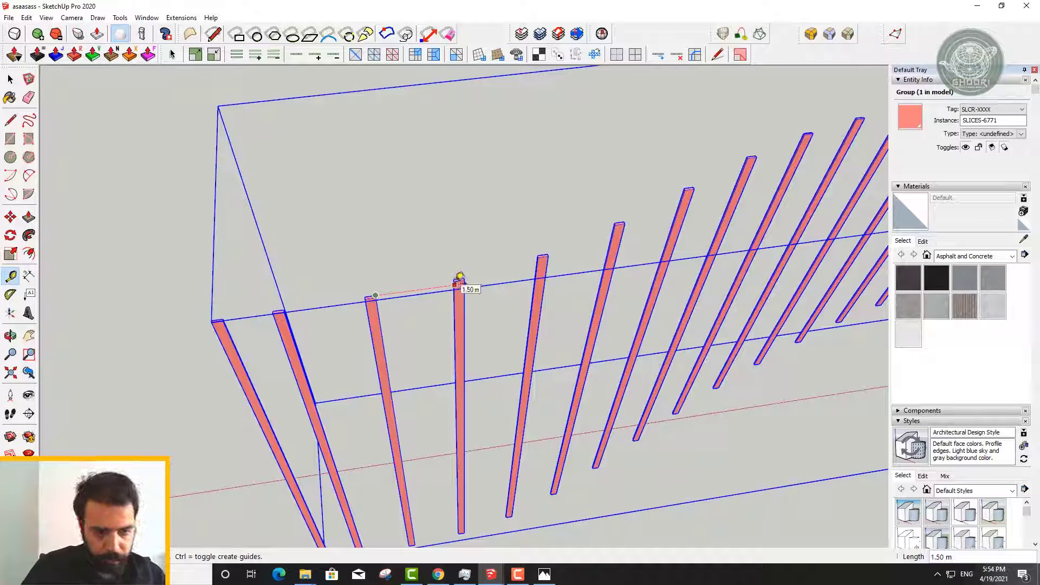
left_click(460, 276)
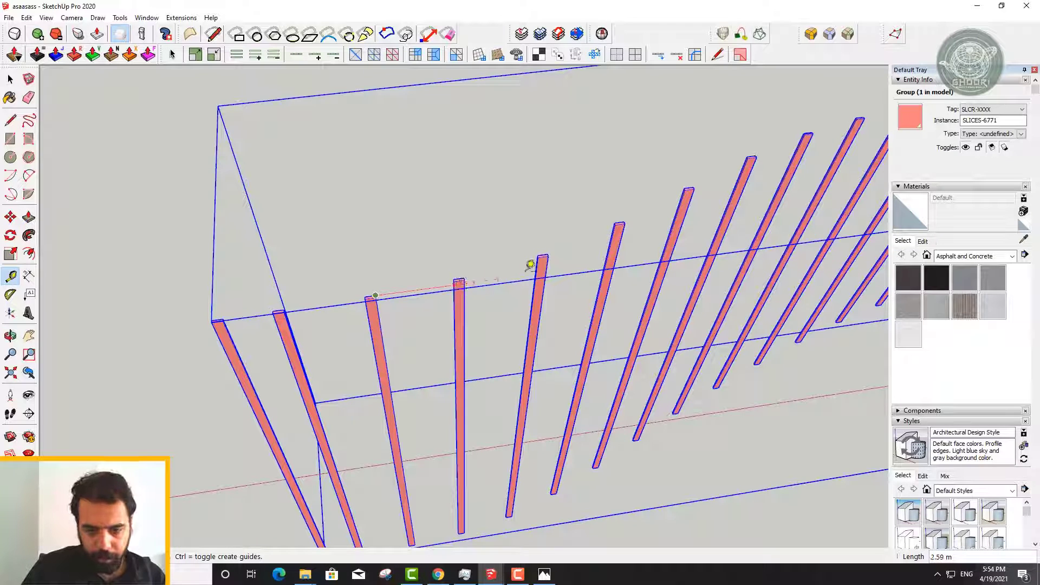
left_click(548, 254)
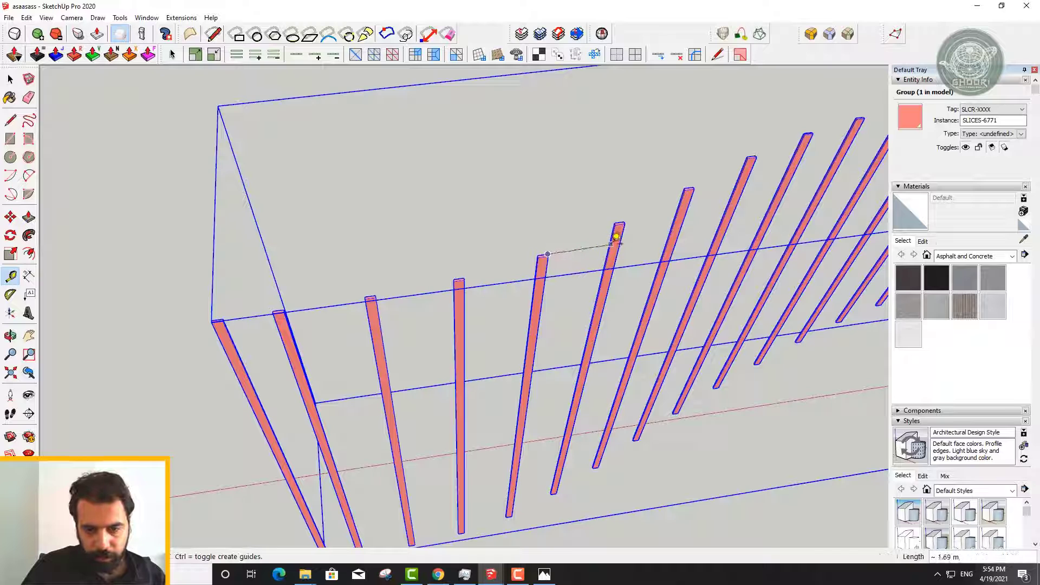
mouse_move(611, 249)
middle_mouse_down()
mouse_move(586, 383)
mouse_move(599, 364)
mouse_move(498, 399)
mouse_move(473, 396)
mouse_move(485, 144)
mouse_move(427, 232)
mouse_move(485, 256)
middle_mouse_up()
key("space")
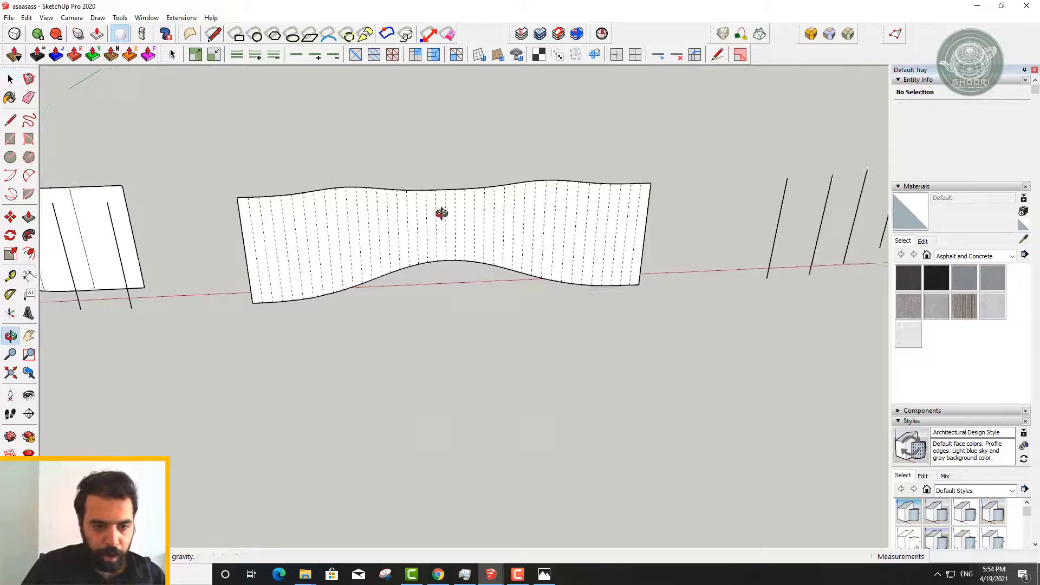
Copy the wavy wall group beside the original with Move and Ctrl
left_click(494, 220)
mouse_move(438, 213)
middle_mouse_down()
mouse_move(494, 220)
mouse_move(401, 254)
middle_mouse_up()
scroll(490, 225, "down", 3)
key("m")
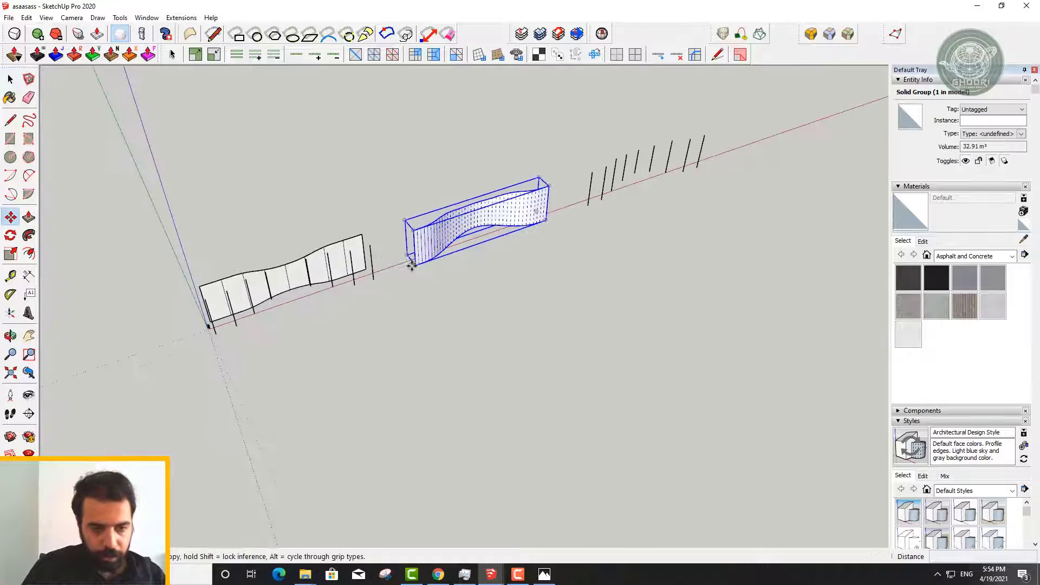
left_click(415, 265)
key("ctrl")
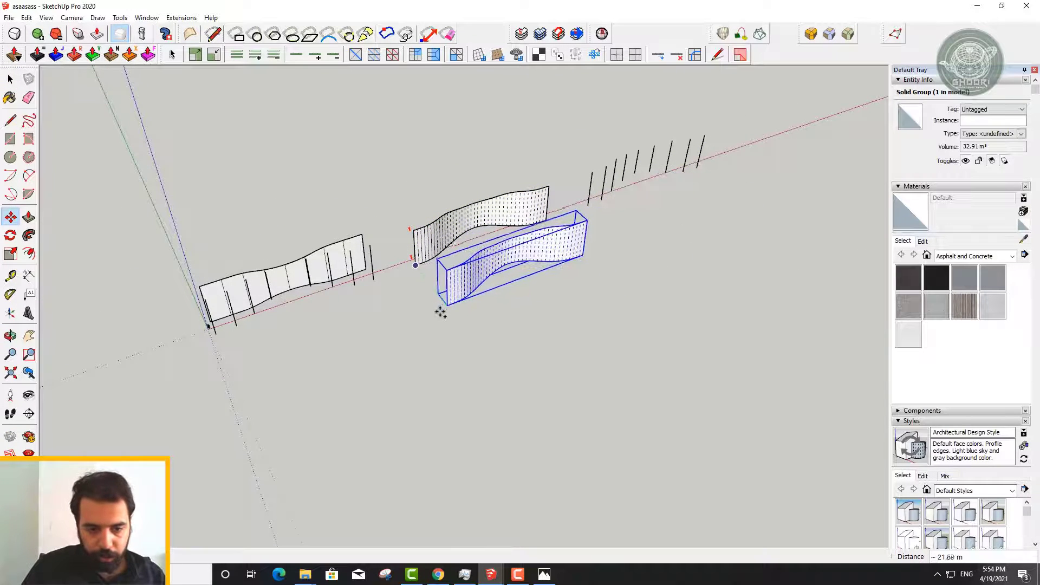
left_click(441, 311)
key("space")
Slice the back wall copy with Slicer5 into 0.20 m fins at 1.70 m spacing
scroll(452, 226, "up", 3)
mouse_move(452, 228)
middle_mouse_down()
mouse_move(539, 150)
mouse_move(552, 291)
middle_mouse_up()
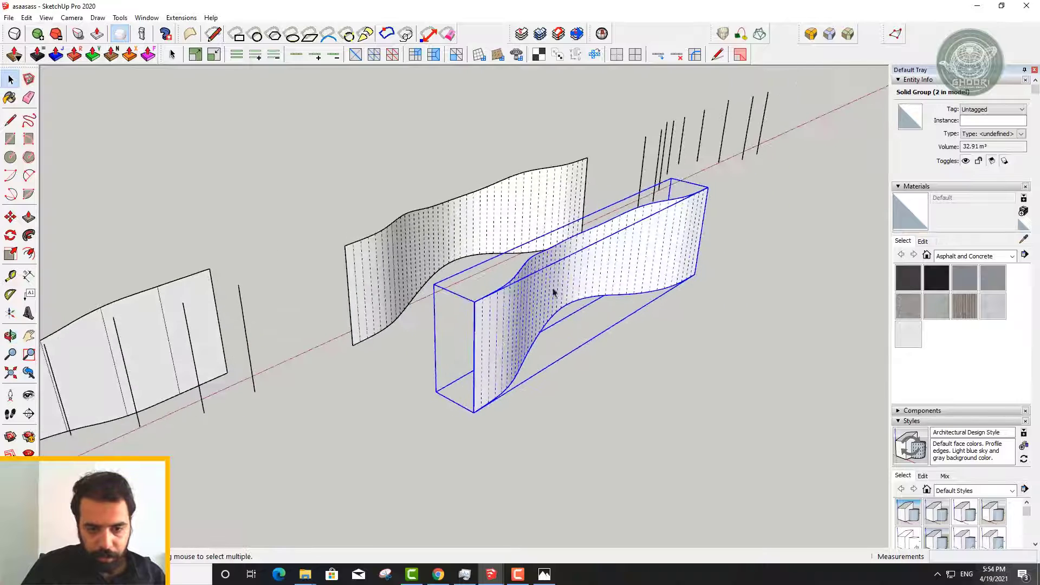
left_click(406, 261)
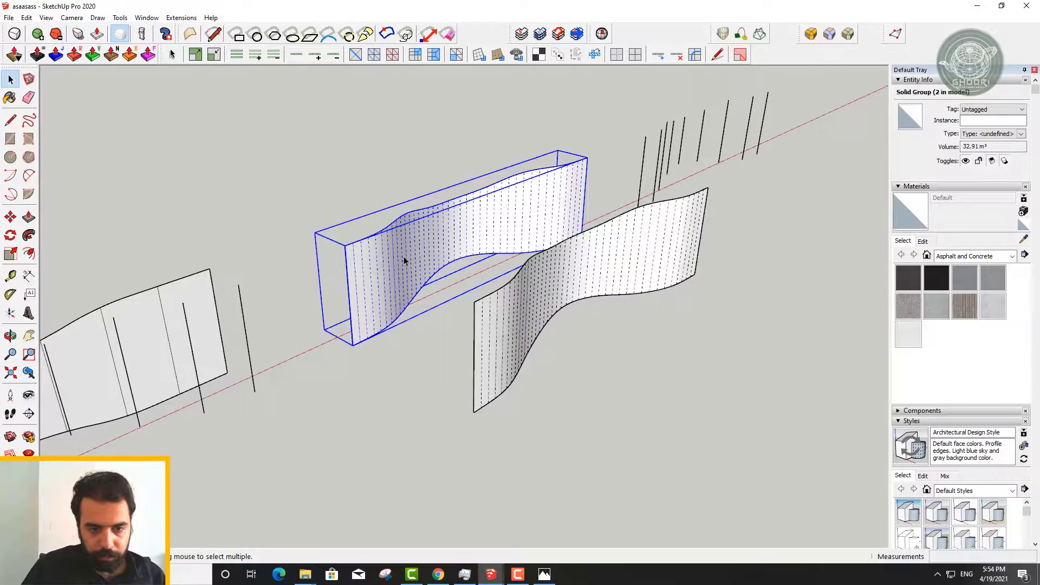
left_click(576, 55)
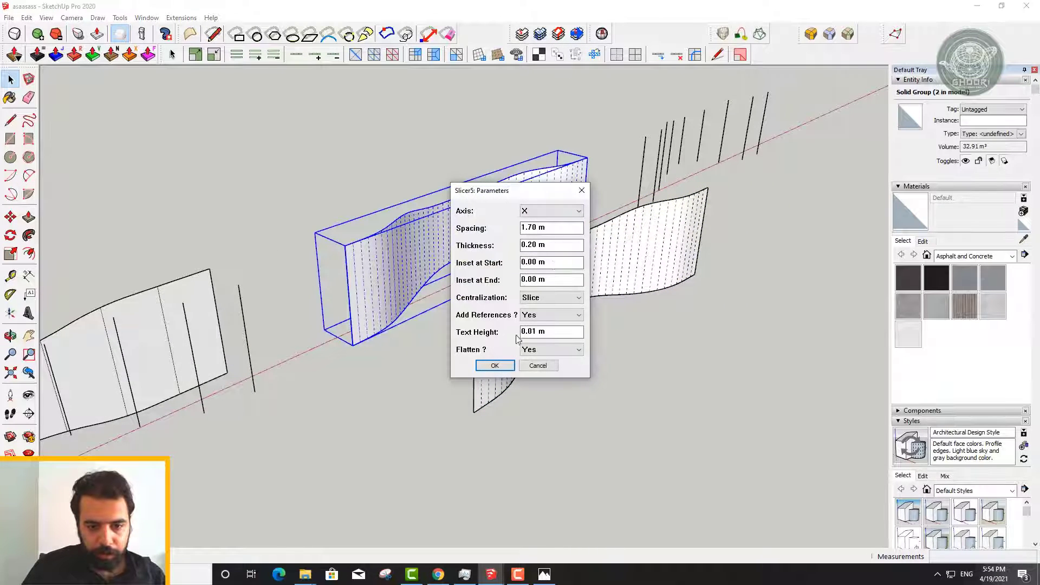
left_click(502, 369)
left_click(384, 277)
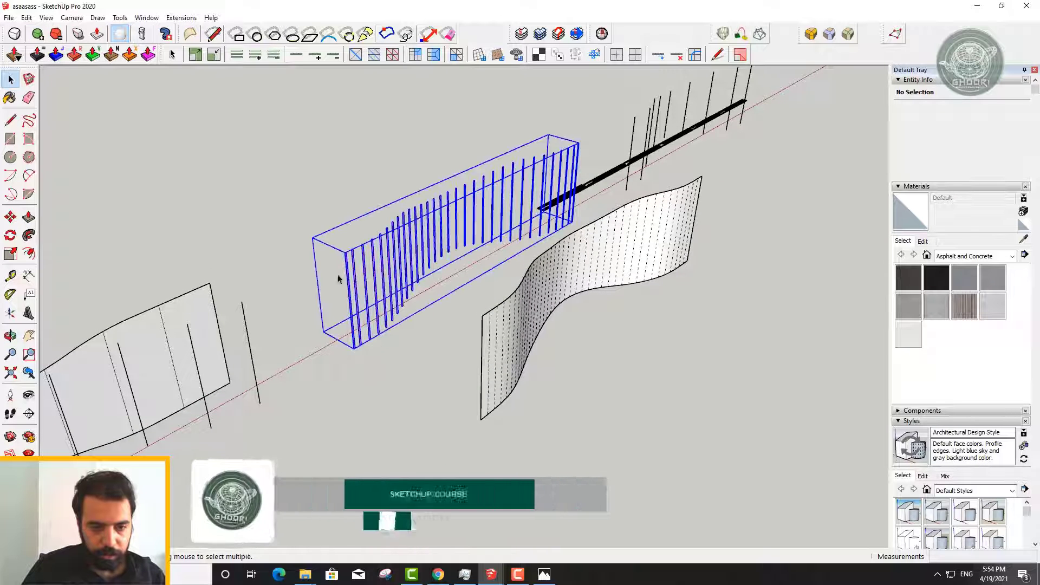
left_click(402, 343)
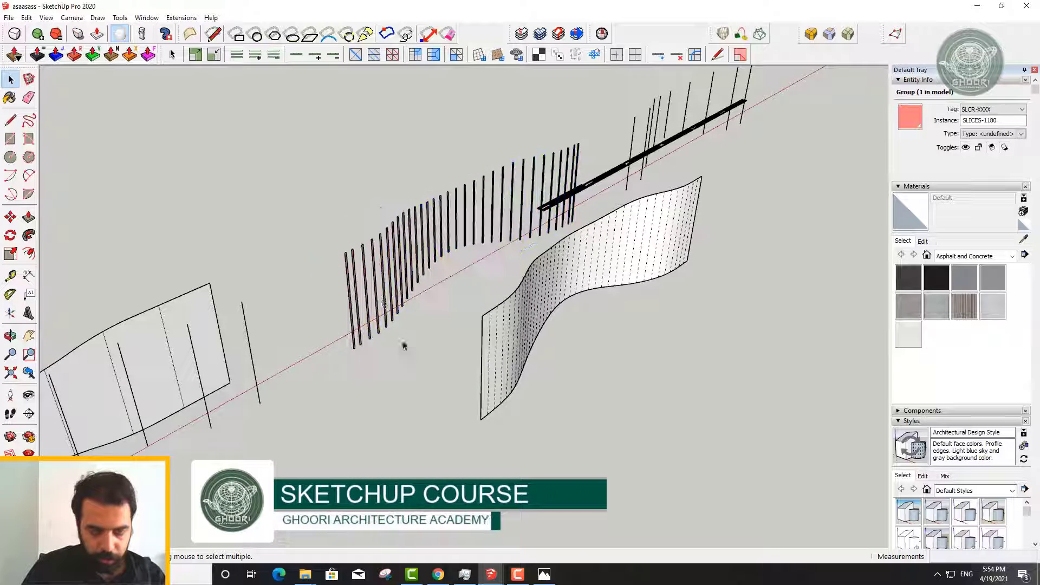
Move the fins group onto the other wavy wall so the fins line its curve
left_click(386, 298)
key("m")
left_click(355, 349)
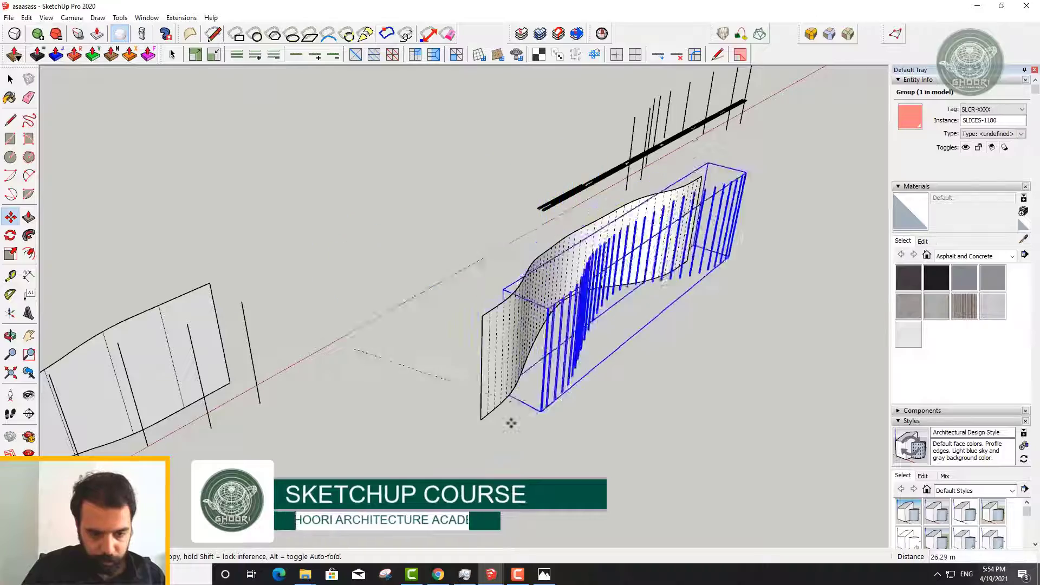
scroll(487, 421, "up", 4)
scroll(460, 414, "up", 2)
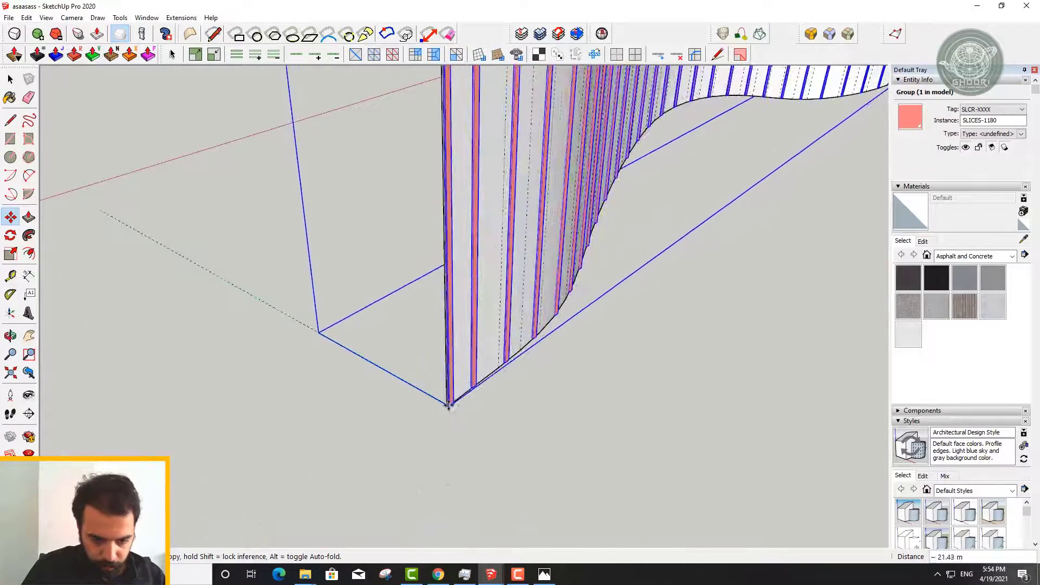
scroll(449, 405, "up", 2)
scroll(447, 401, "up", 1)
left_click(433, 378)
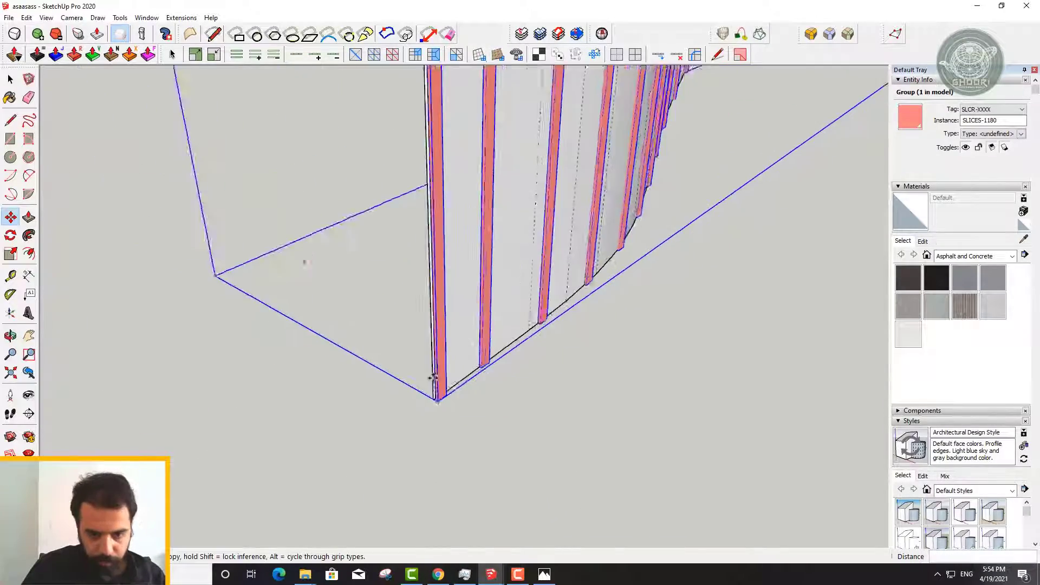
scroll(444, 379, "down", 3)
key("space")
left_click(733, 255)
mouse_move(478, 371)
middle_mouse_down()
mouse_move(733, 255)
mouse_move(311, 111)
middle_mouse_up()
Orbit and zoom in to face the curved fin-striped wall up close
scroll(742, 281, "up", 3)
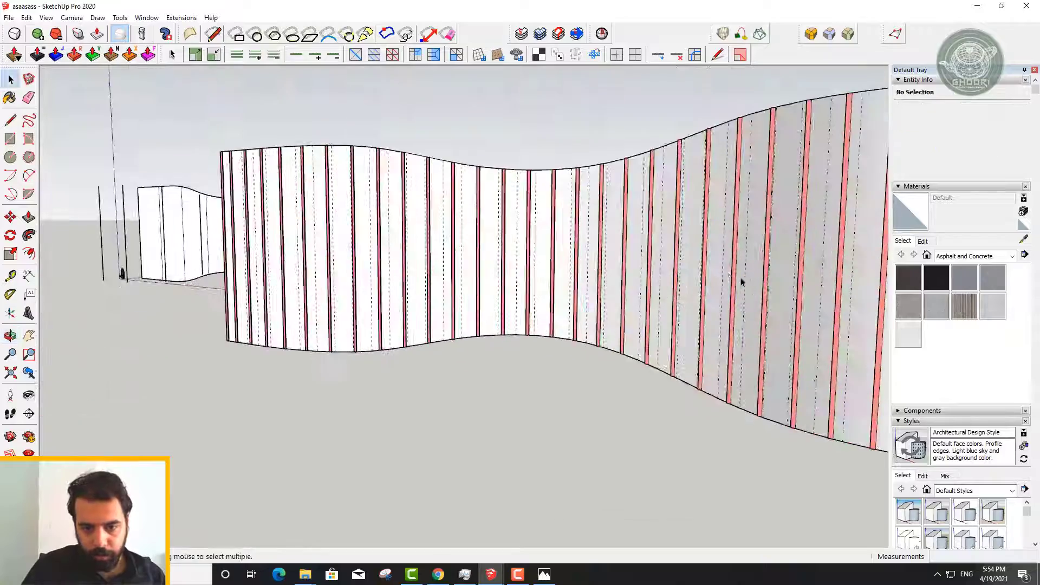
mouse_move(742, 281)
middle_mouse_down()
mouse_move(607, 246)
mouse_move(432, 232)
middle_mouse_up()
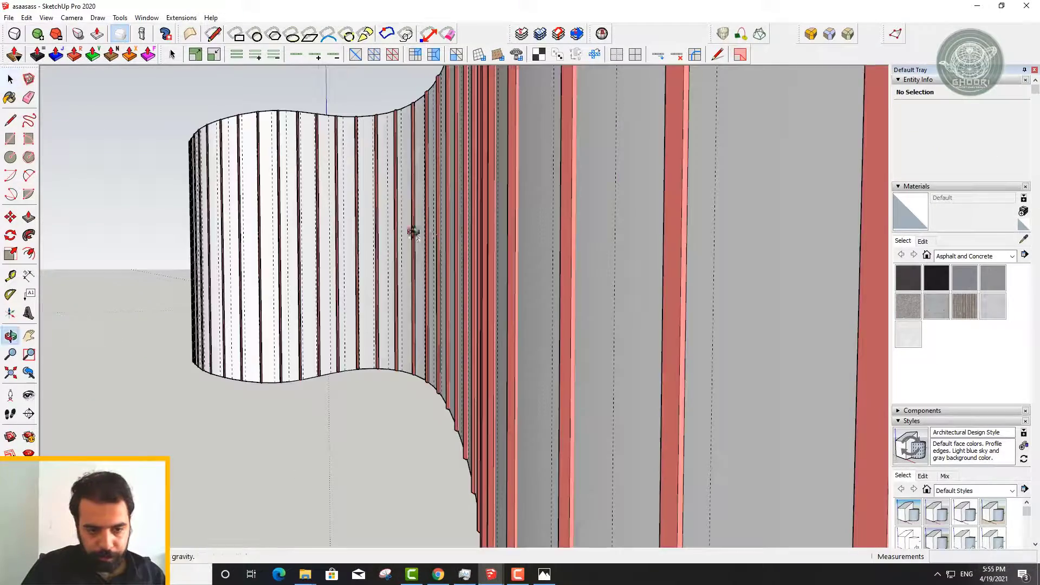
scroll(387, 275, "down", 3)
scroll(493, 255, "down", 2)
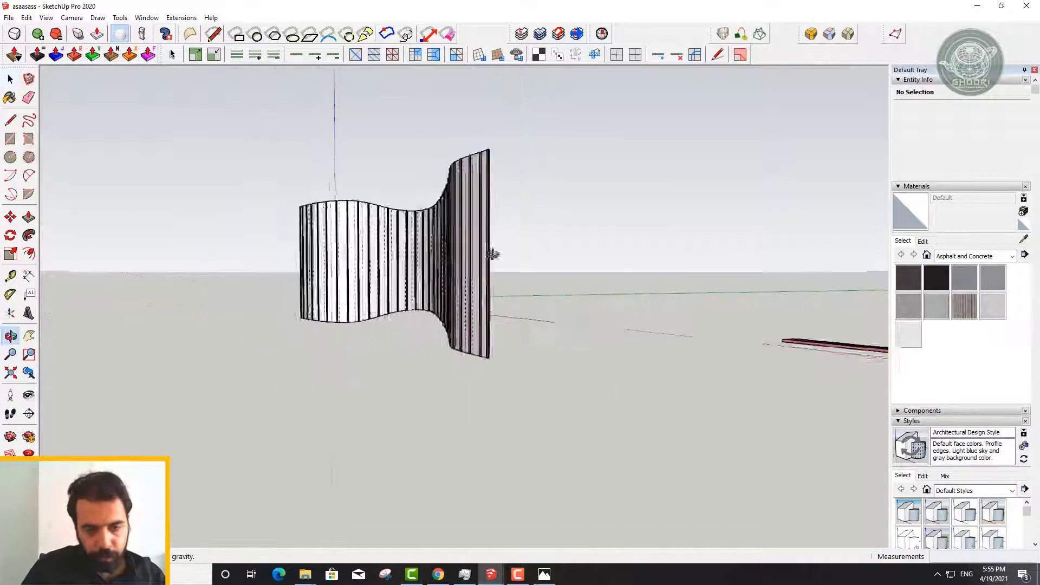
middle_click_drag(492, 255, 488, 255)
key("space")
scroll(541, 252, "up", 3)
scroll(615, 248, "up", 3)
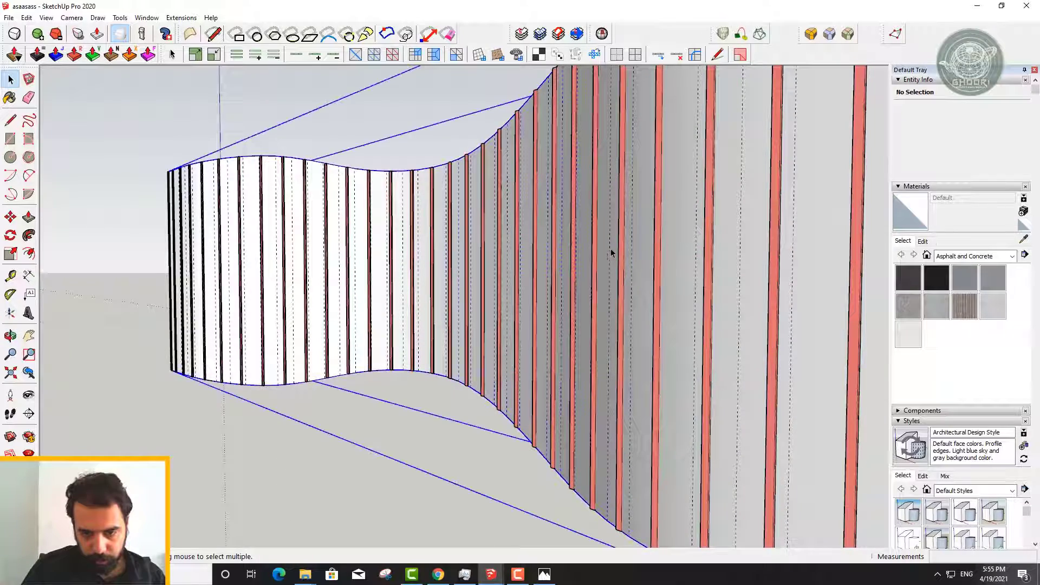
Select a wall face and orbit to inspect the wall from new angles
left_click(608, 247)
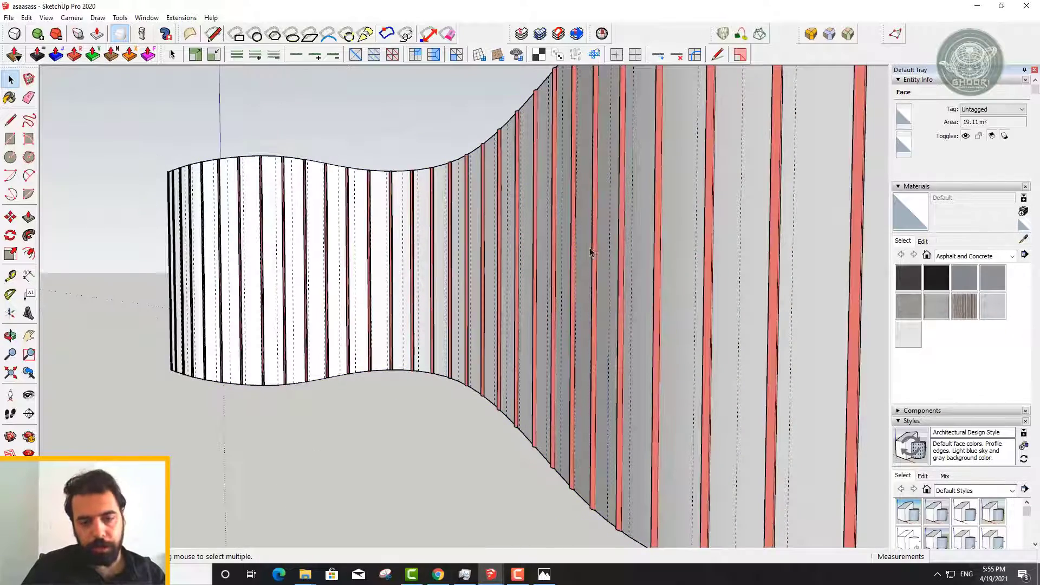
scroll(590, 252, "down", 3)
middle_click_drag(608, 239, 885, 294)
mouse_move(444, 250)
middle_mouse_down()
mouse_move(749, 259)
mouse_move(705, 348)
middle_mouse_up()
scroll(615, 260, "up", 3)
scroll(615, 260, "up", 3)
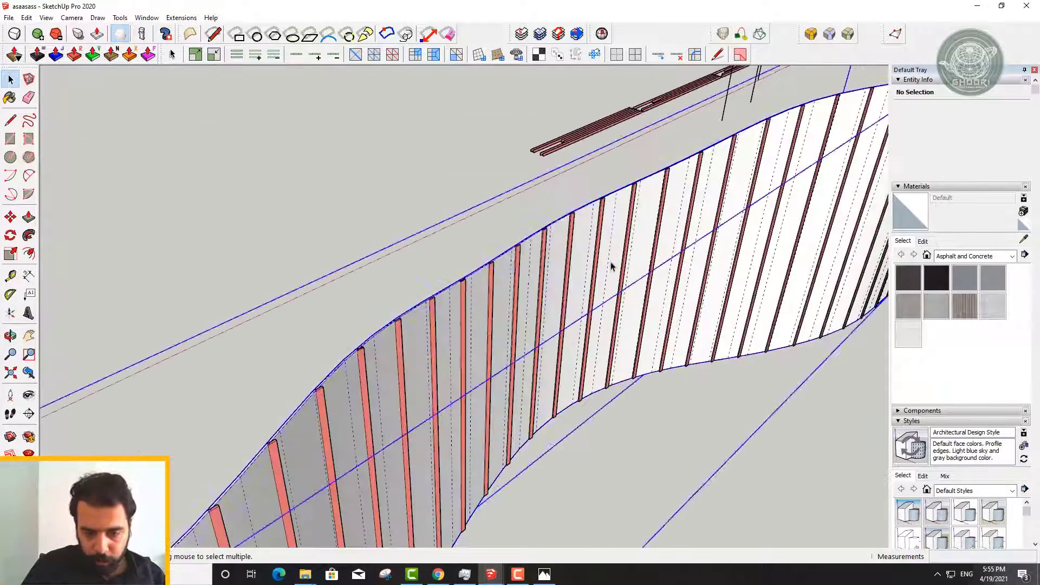
Move the solid wavy wall group about 19.93 m clear of its Slicer5 fins
left_click(611, 265)
scroll(611, 264, "down", 3)
scroll(628, 325, "down", 3)
key("m")
left_click(632, 351)
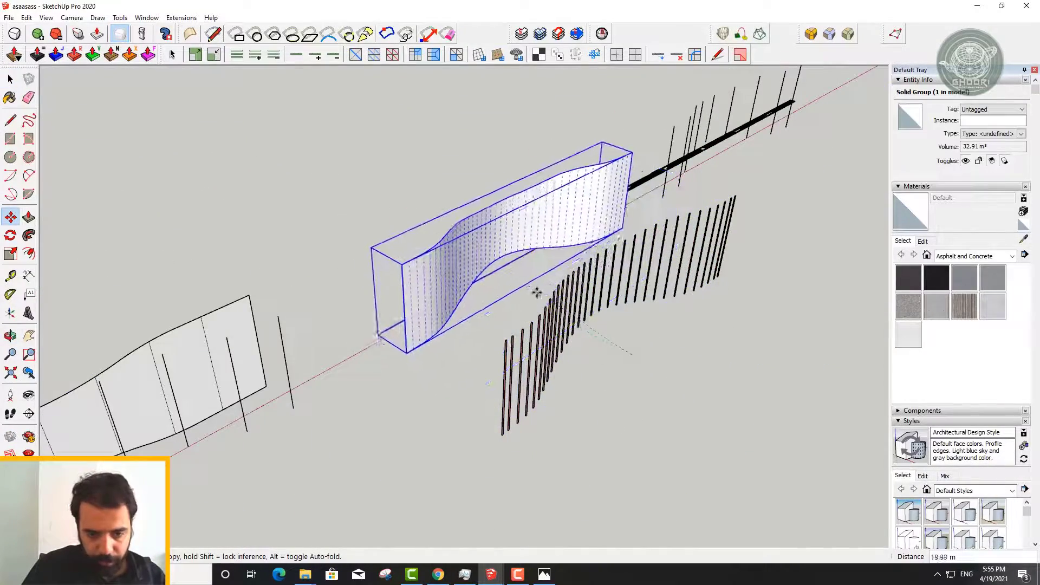
left_click(535, 297)
scroll(477, 283, "up", 3)
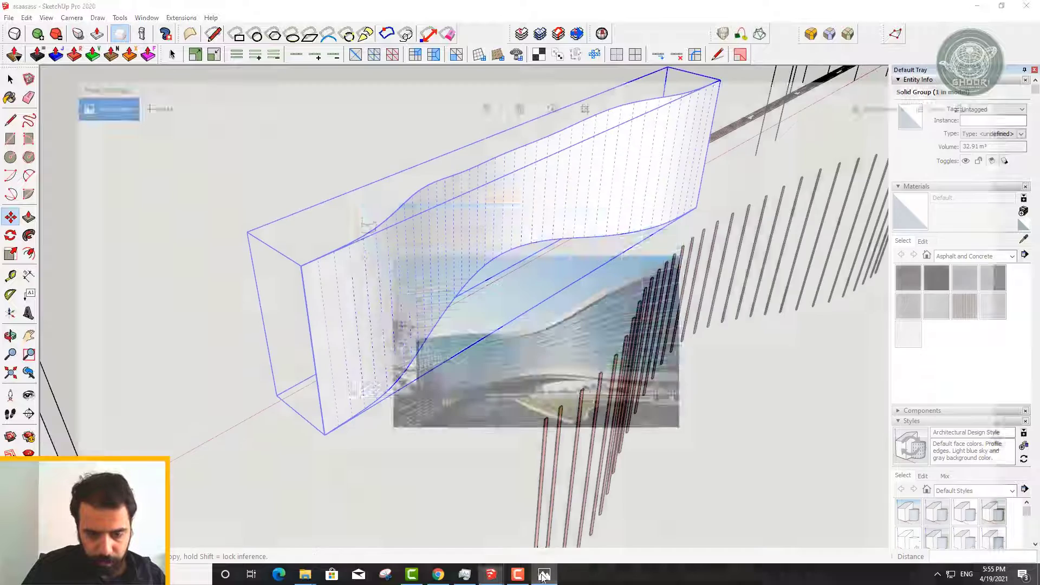
left_click(544, 577)
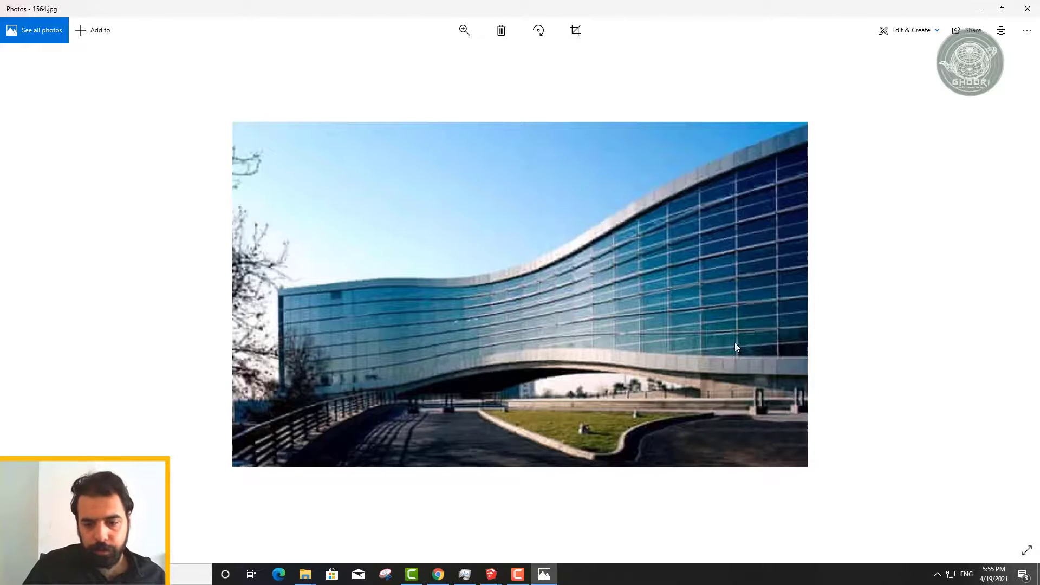
key("alt+Tab")
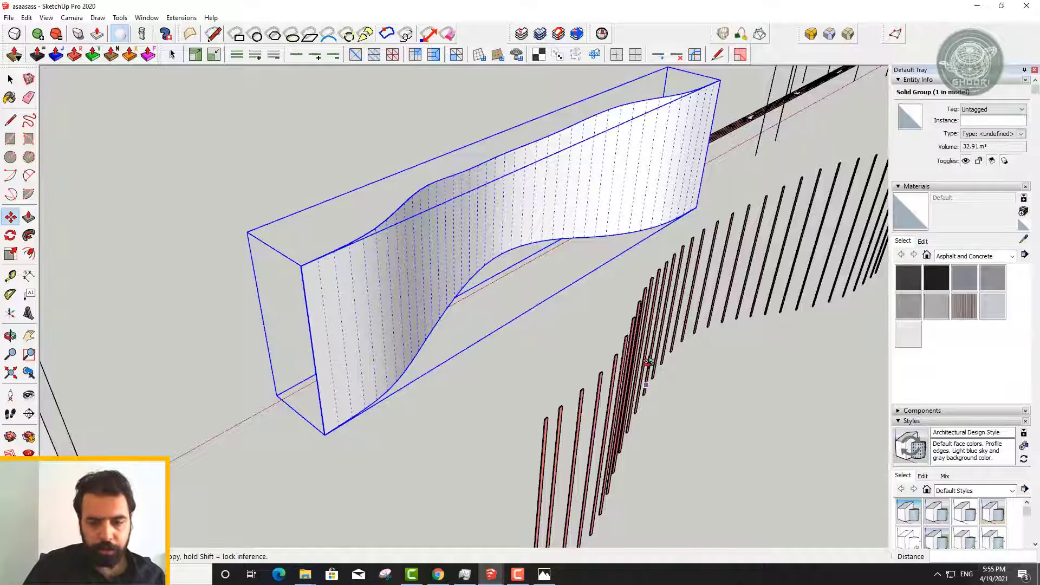
middle_click_drag(644, 358, 563, 329)
key("space")
middle_click_drag(429, 167, 430, 205)
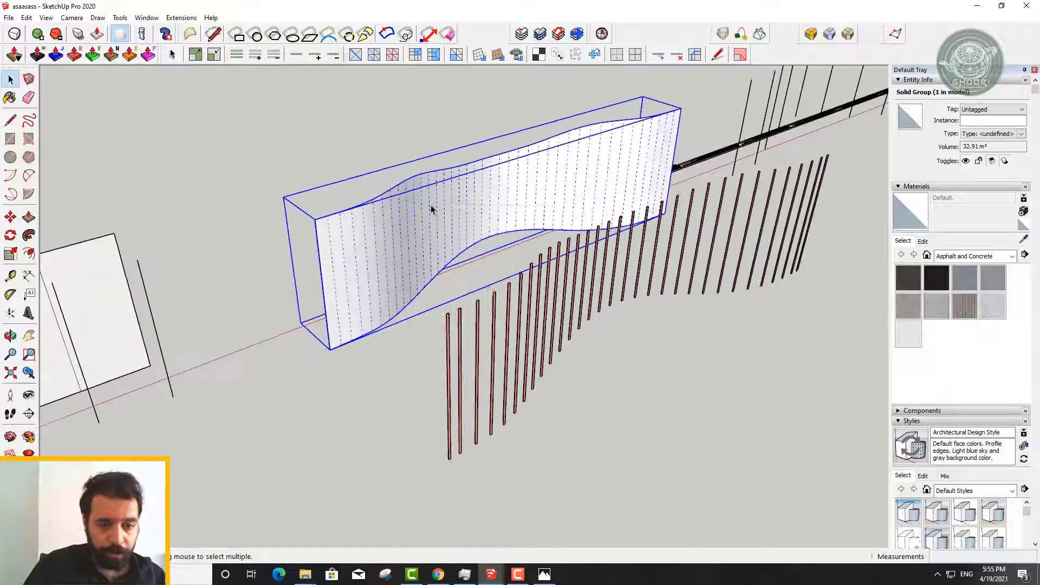